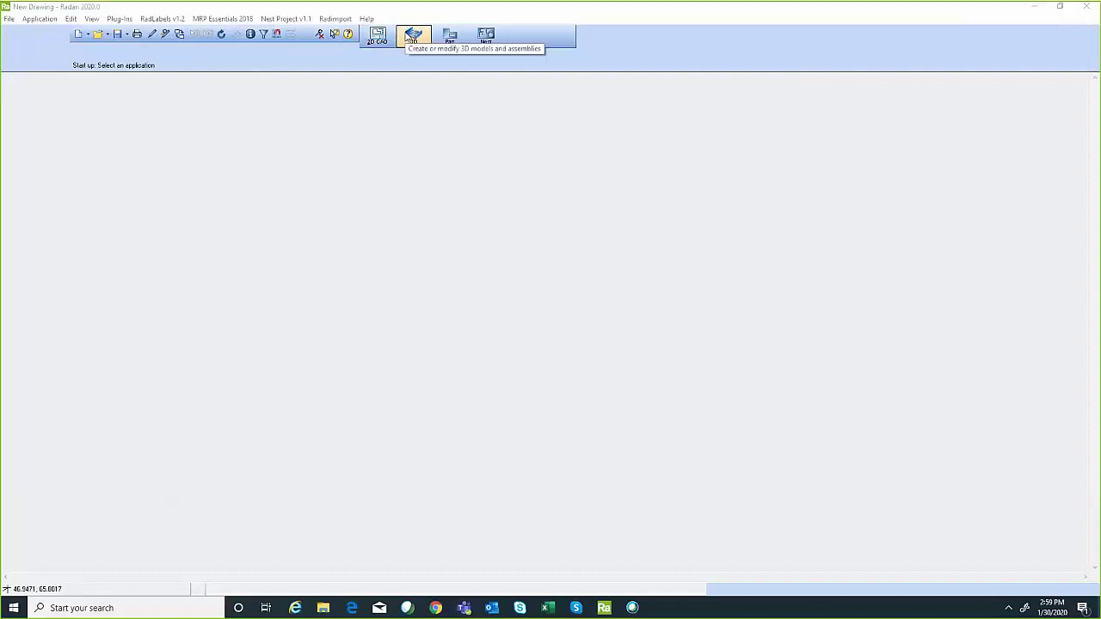
Create a new quick nest project with the nest name Prospect demo and widen the nests list pane
click(484, 39)
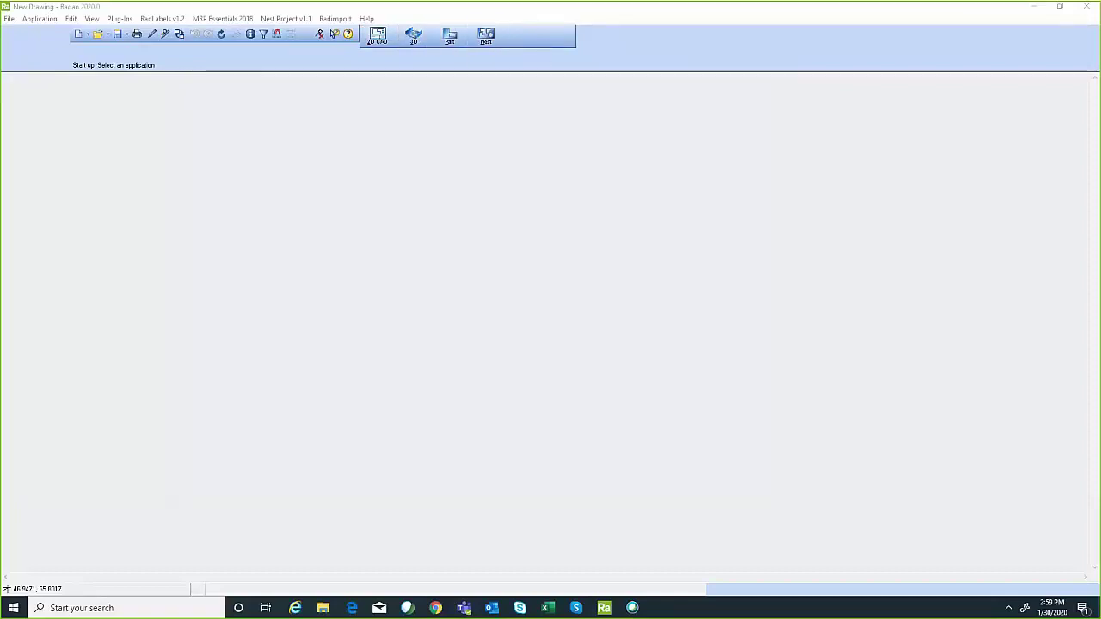
click(8, 18)
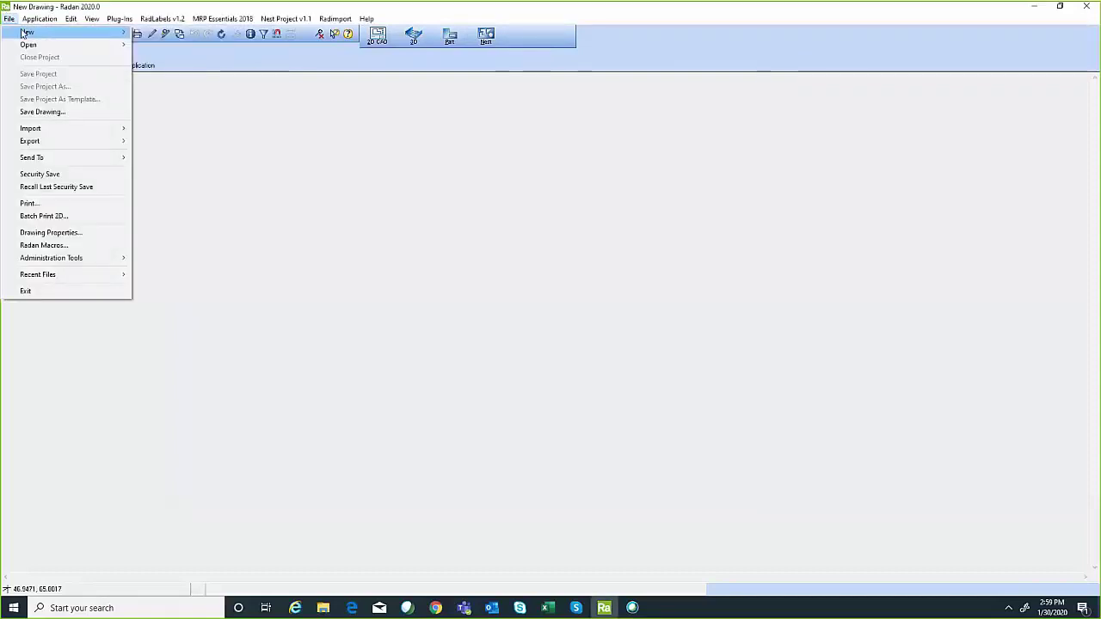
mouse_move(39, 19)
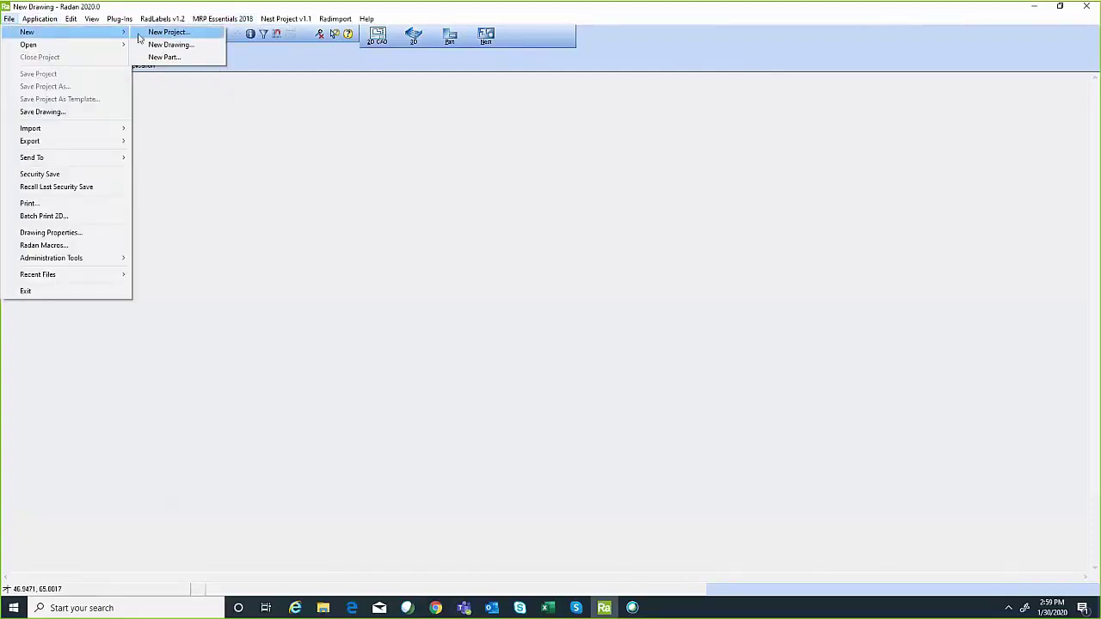
click(142, 33)
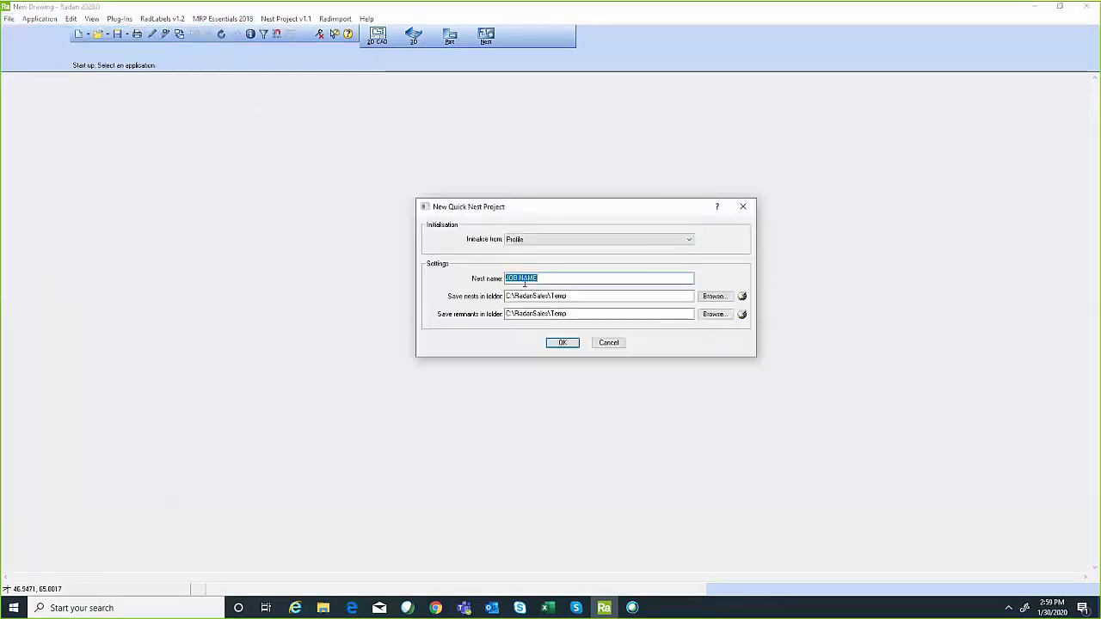
text(Pl)
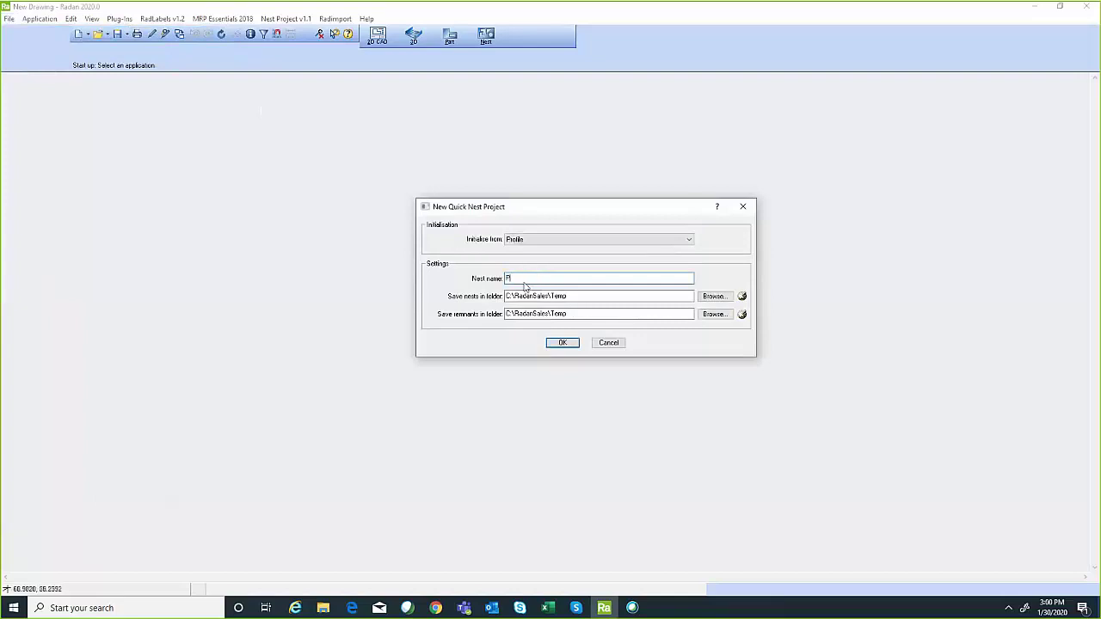
text(ospect demo)
click(562, 342)
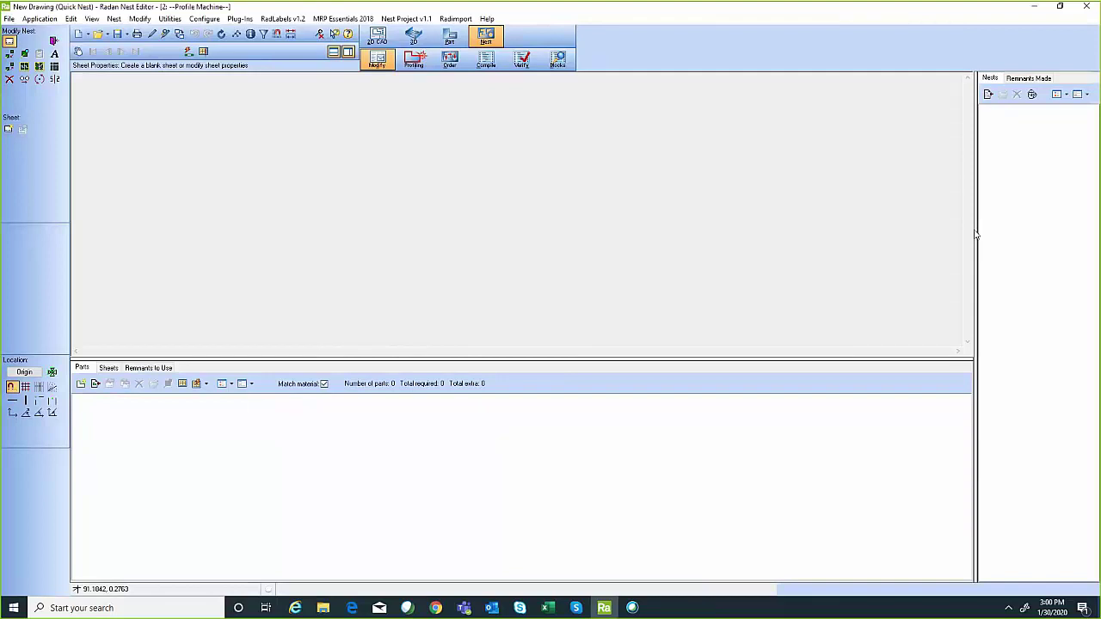
drag(978, 233, 932, 233)
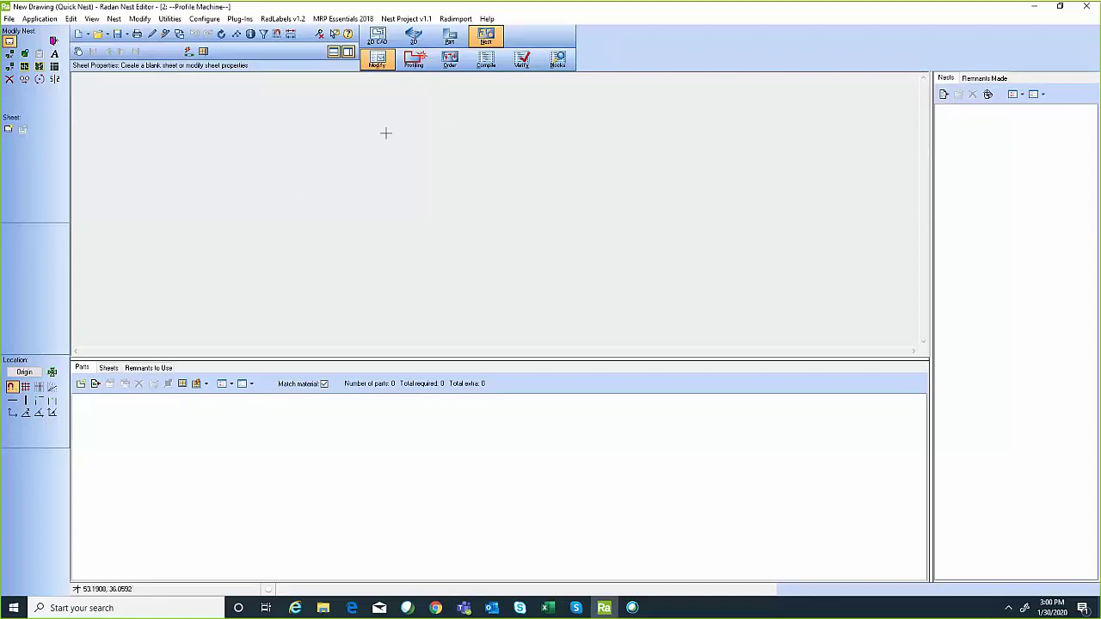
Switch to 3D modelling and open the drawing FlexControl Console Housing - 515-0910
click(413, 39)
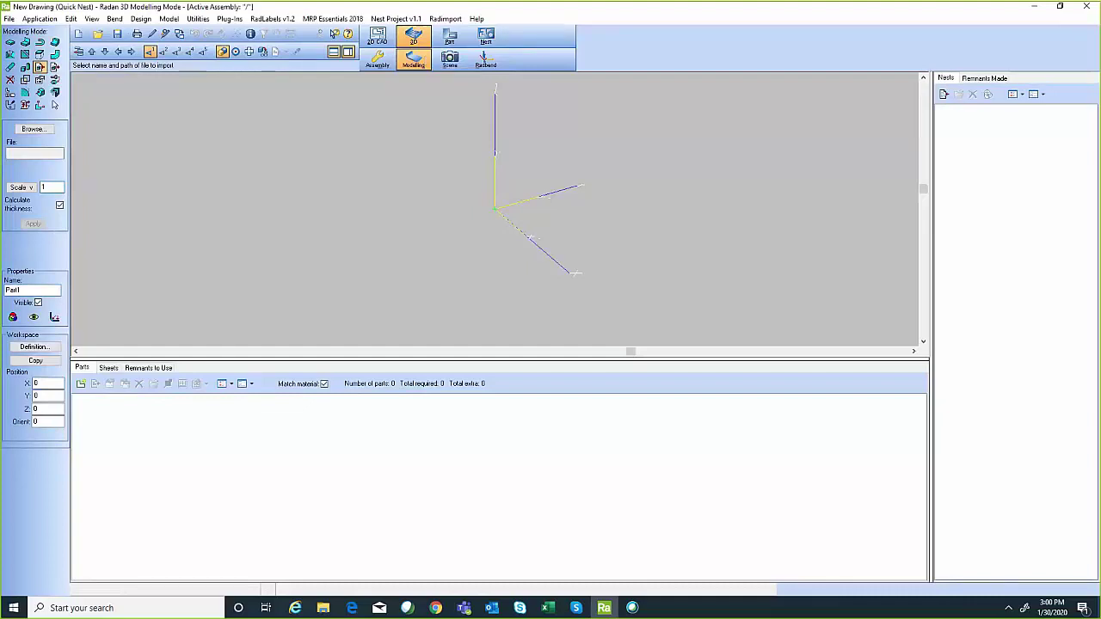
click(9, 19)
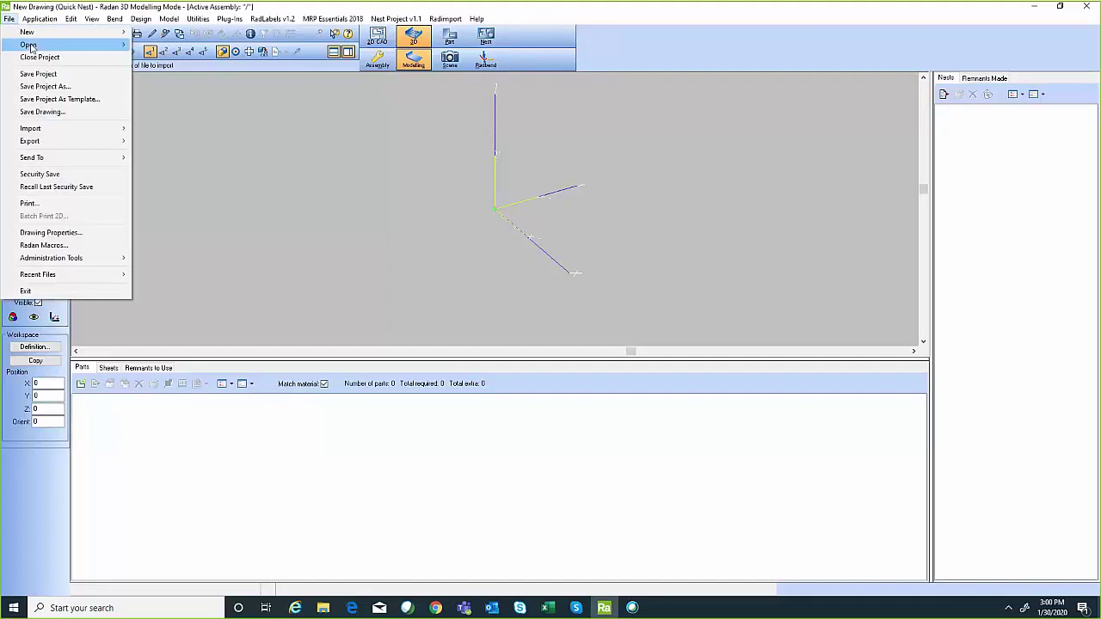
mouse_move(31, 47)
click(171, 56)
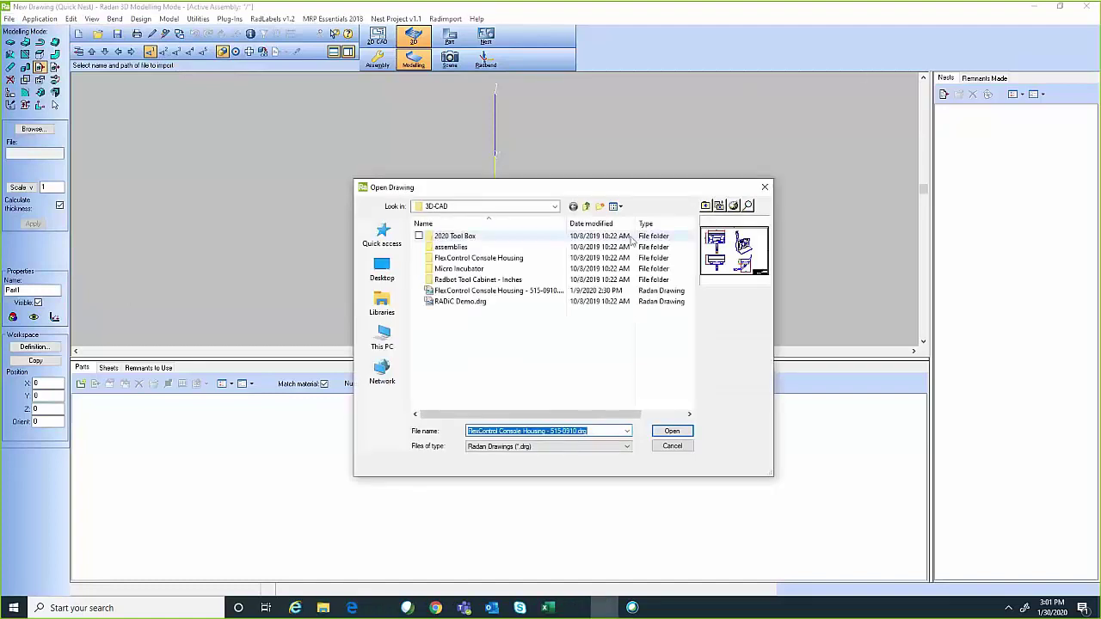
click(669, 430)
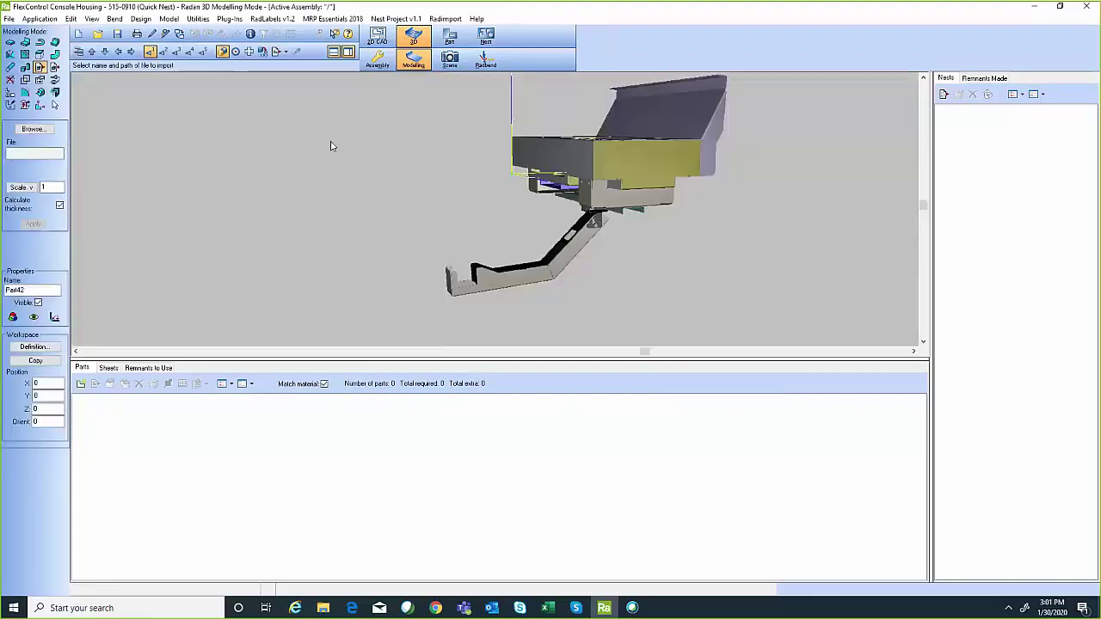
Hide the parts and nests panes and inspect the console housing assembly from the opposite side
click(334, 53)
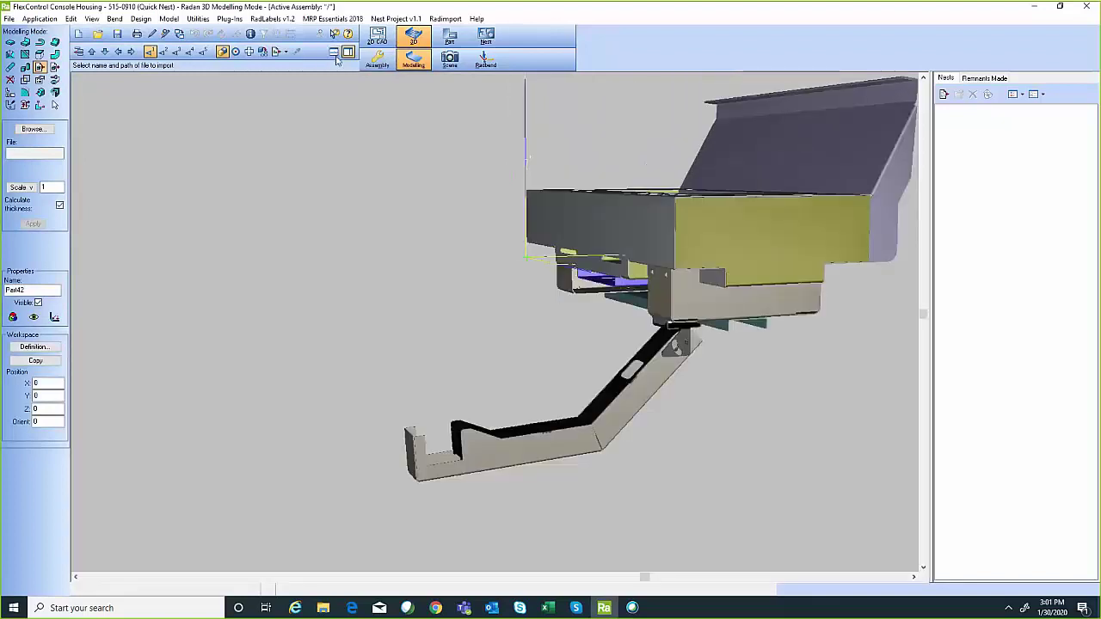
click(348, 52)
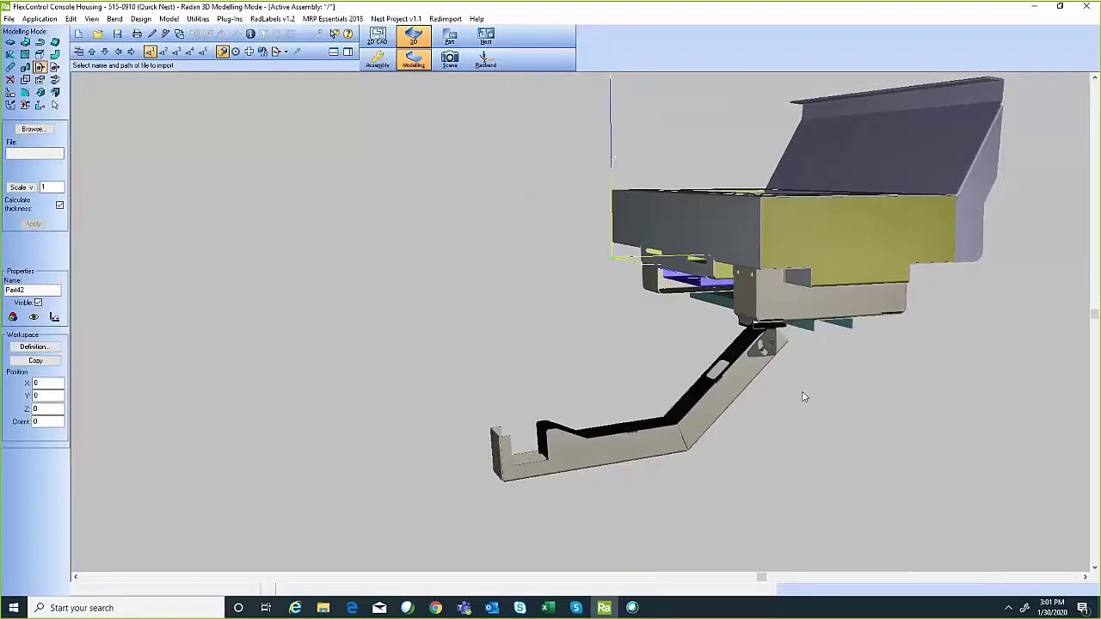
middle_drag(546, 386, 898, 404)
scroll(908, 401, down, 2)
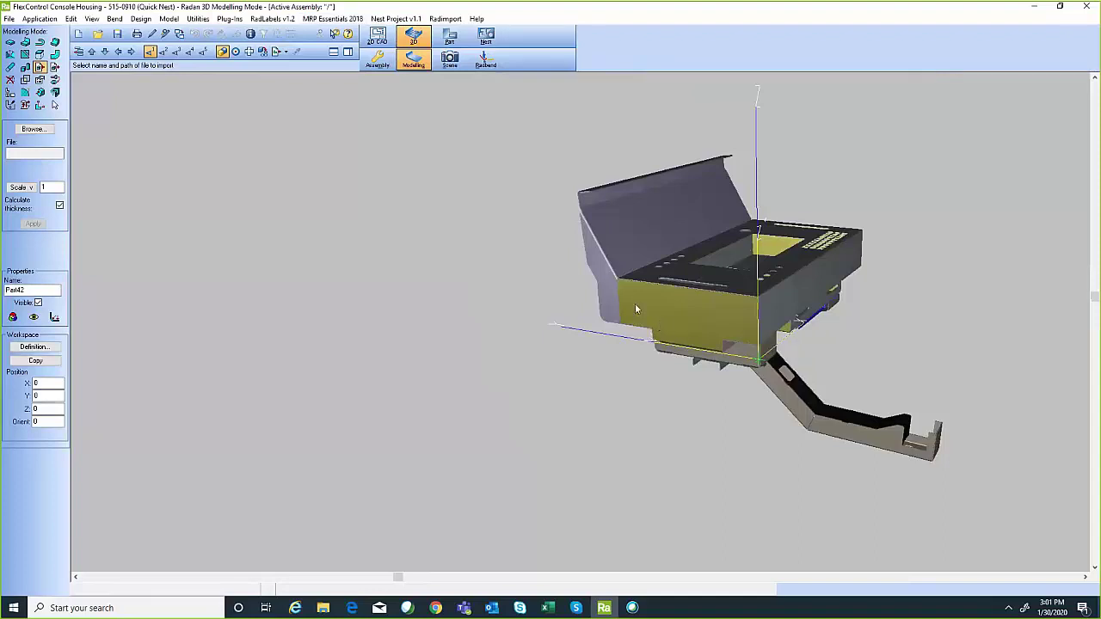
middle_drag(582, 364, 747, 339)
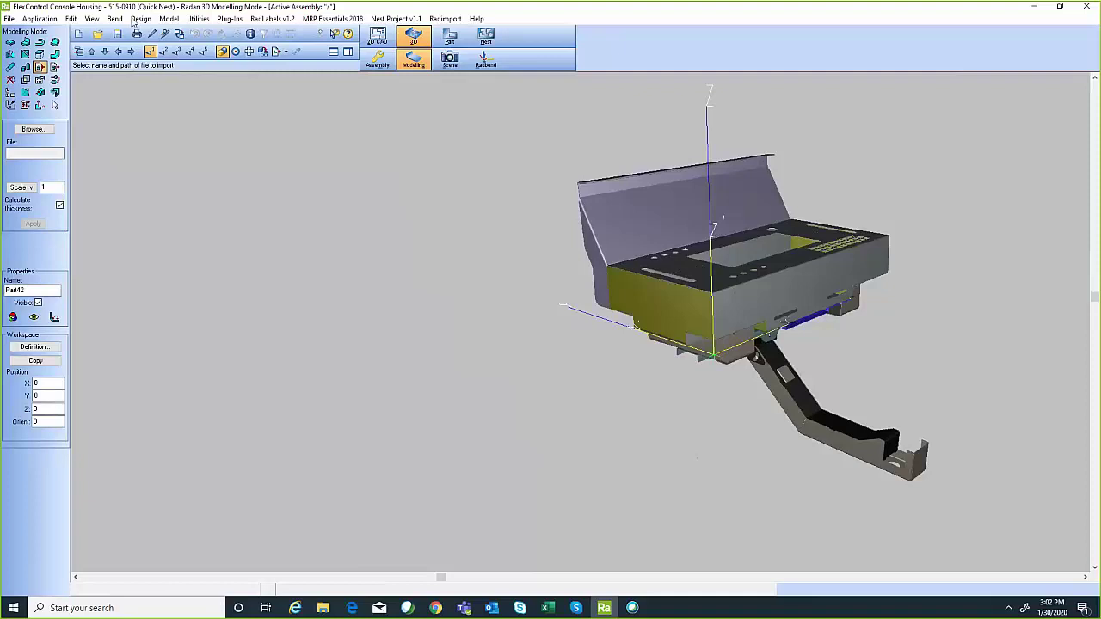
Select the Main panel part of the assembly in Radbend mode and start Radbend for it
click(484, 60)
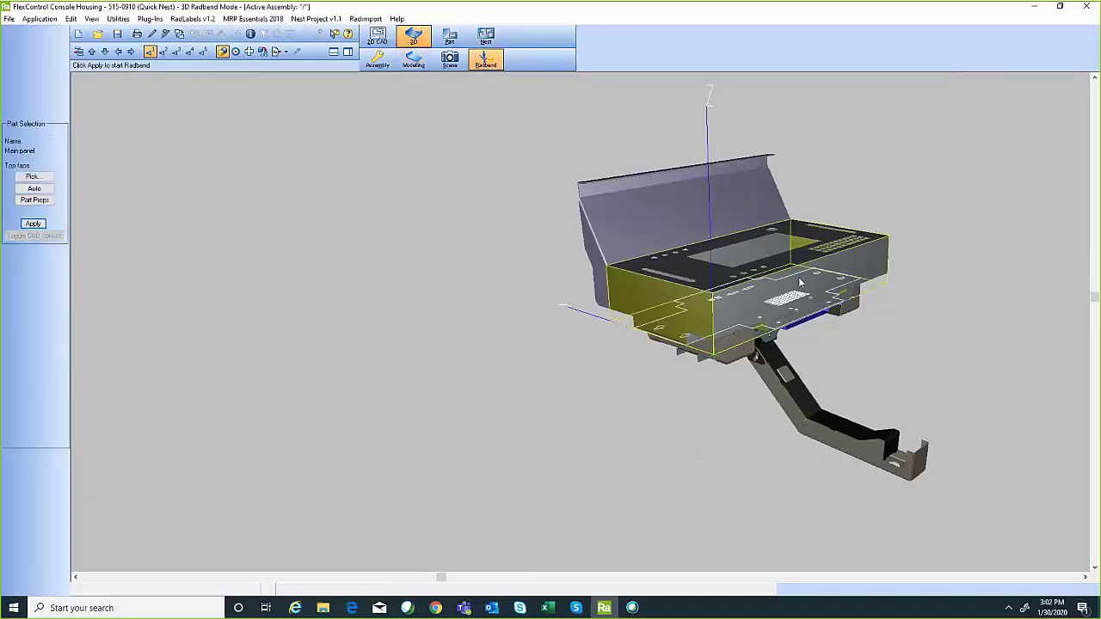
click(665, 209)
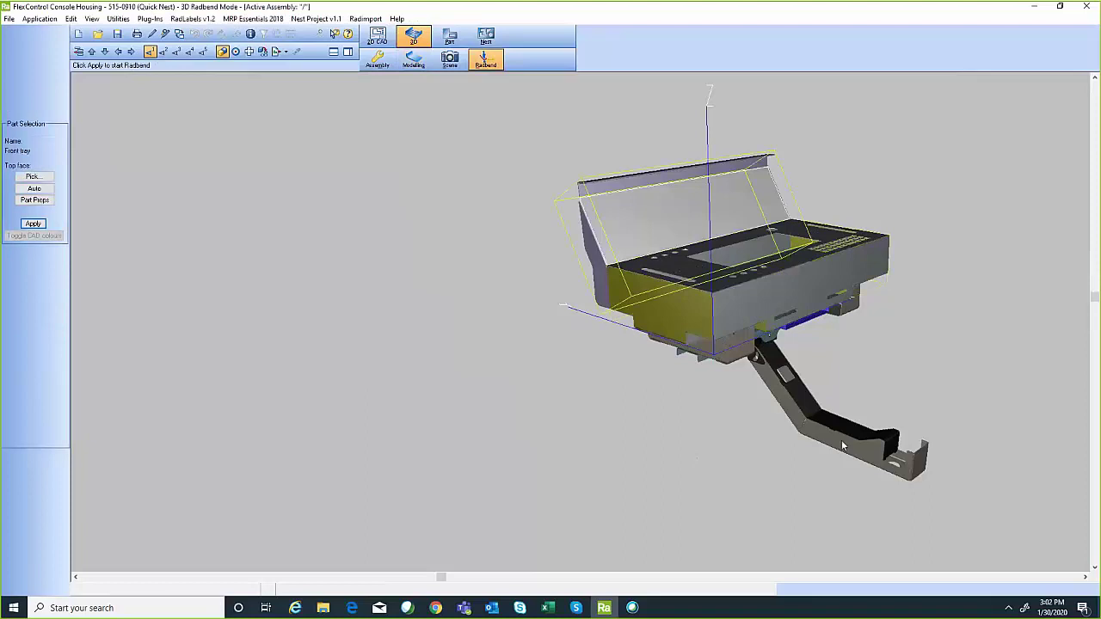
click(844, 446)
click(716, 351)
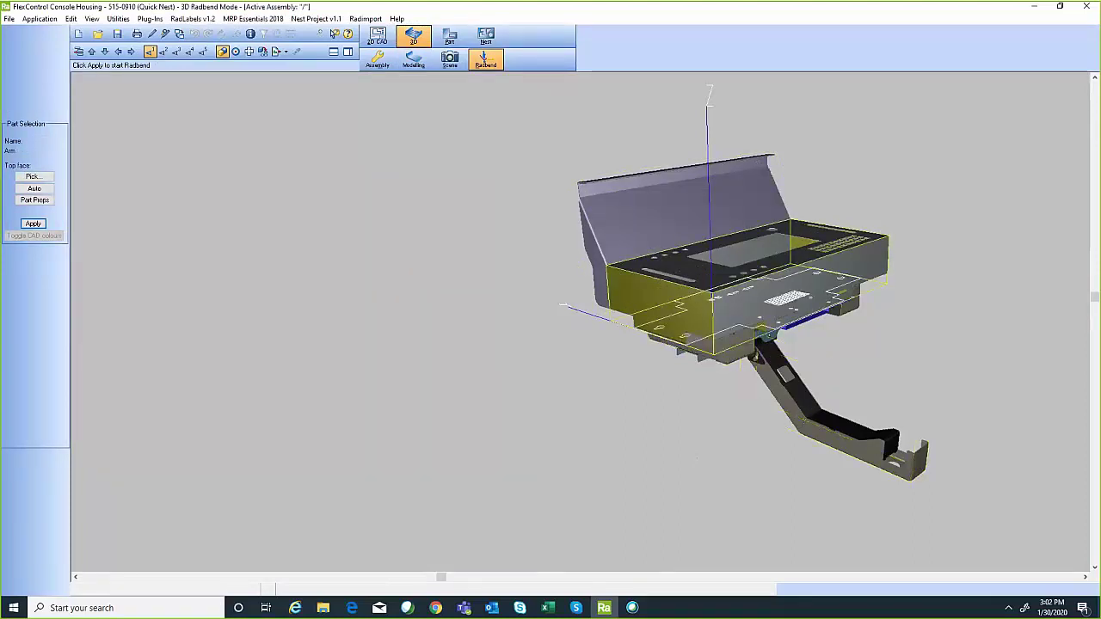
click(35, 224)
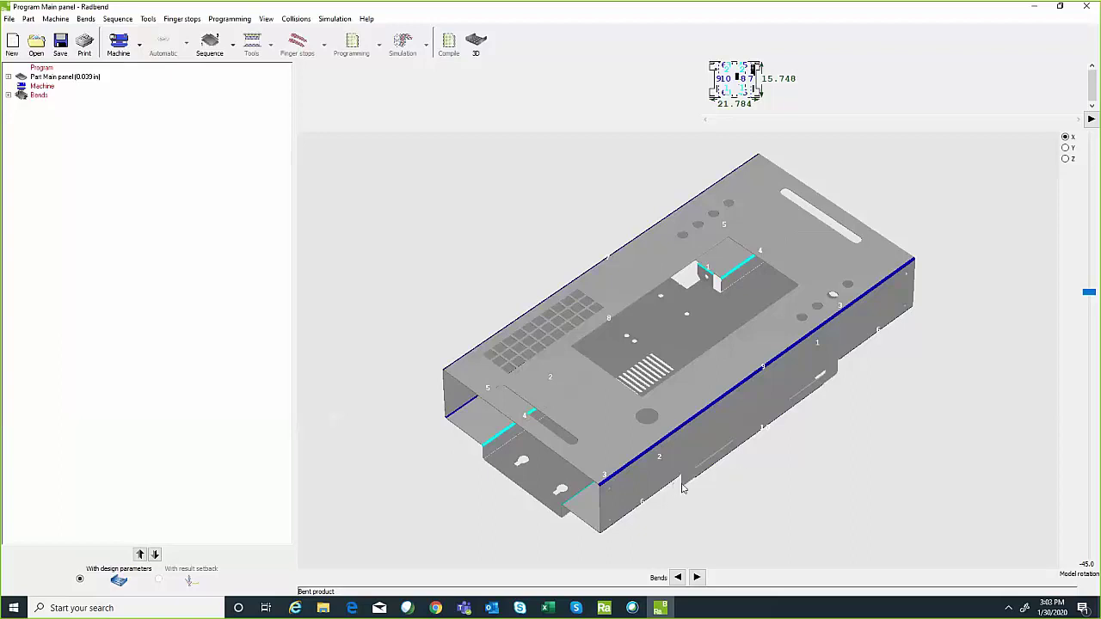
Examine the main panel's bent model and bend list, and enlarge the flat pattern view
mouse_move(688, 499)
mouse_down()
mouse_move(669, 472)
mouse_move(685, 487)
mouse_move(697, 476)
mouse_move(684, 516)
mouse_up()
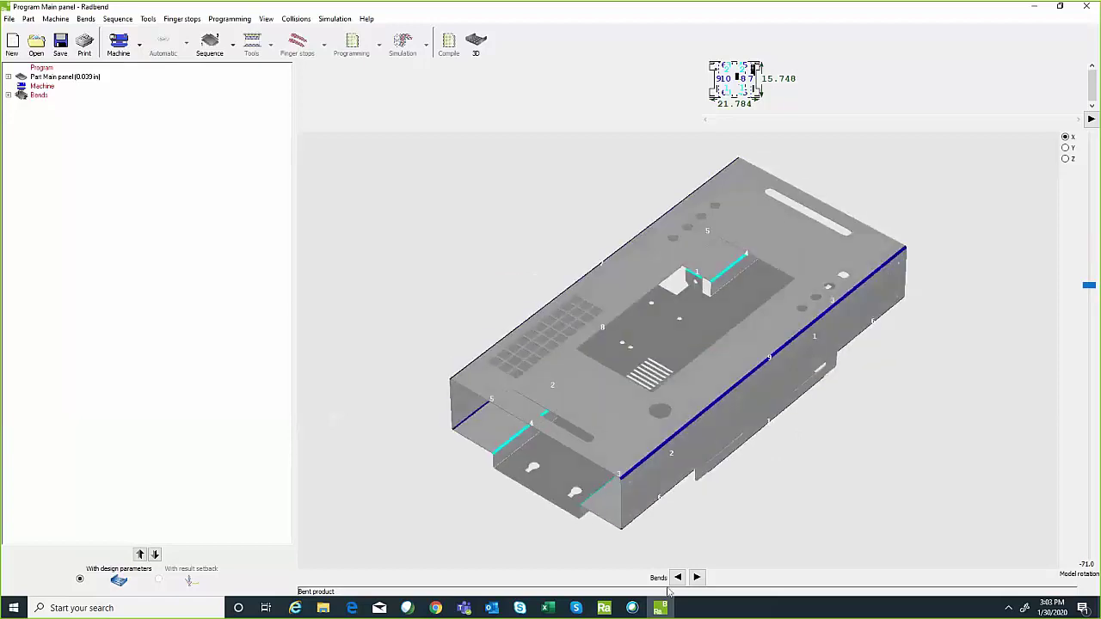
click(697, 577)
click(697, 578)
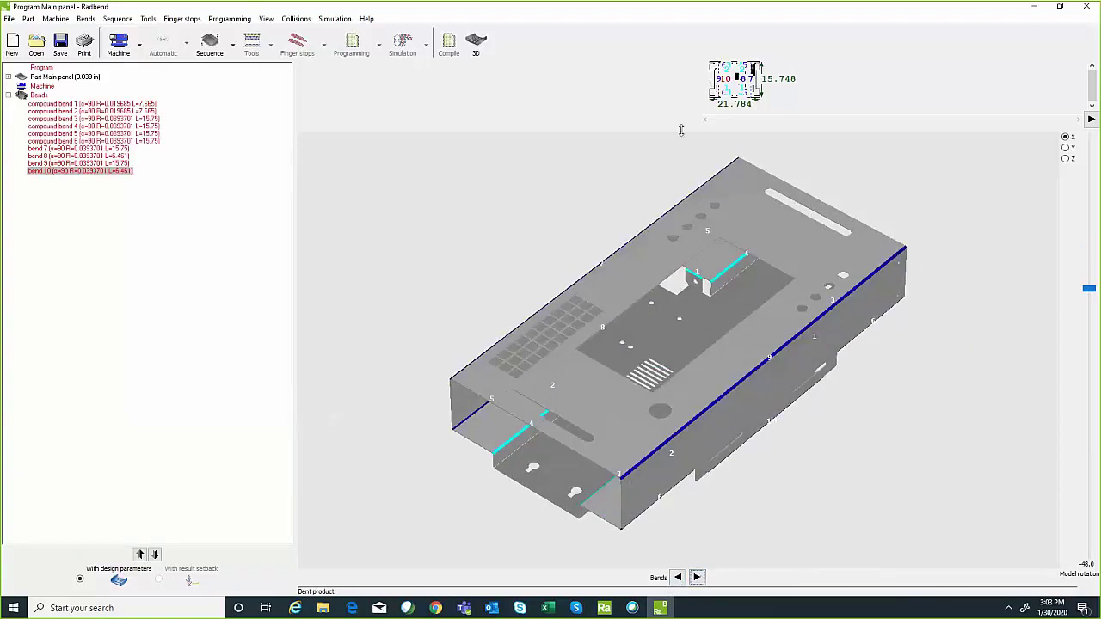
drag(682, 135, 684, 185)
mouse_move(689, 252)
mouse_down()
mouse_move(704, 271)
mouse_move(705, 252)
mouse_up()
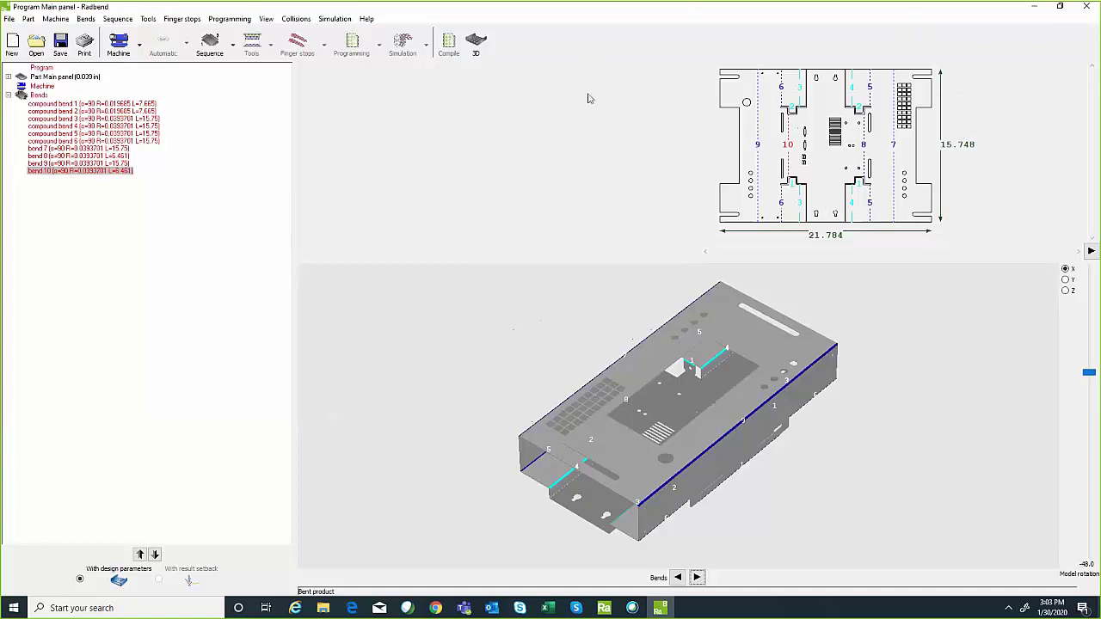
Assign the Hexagon Pressbrake machine to the main panel and run automatic bend programming
click(139, 47)
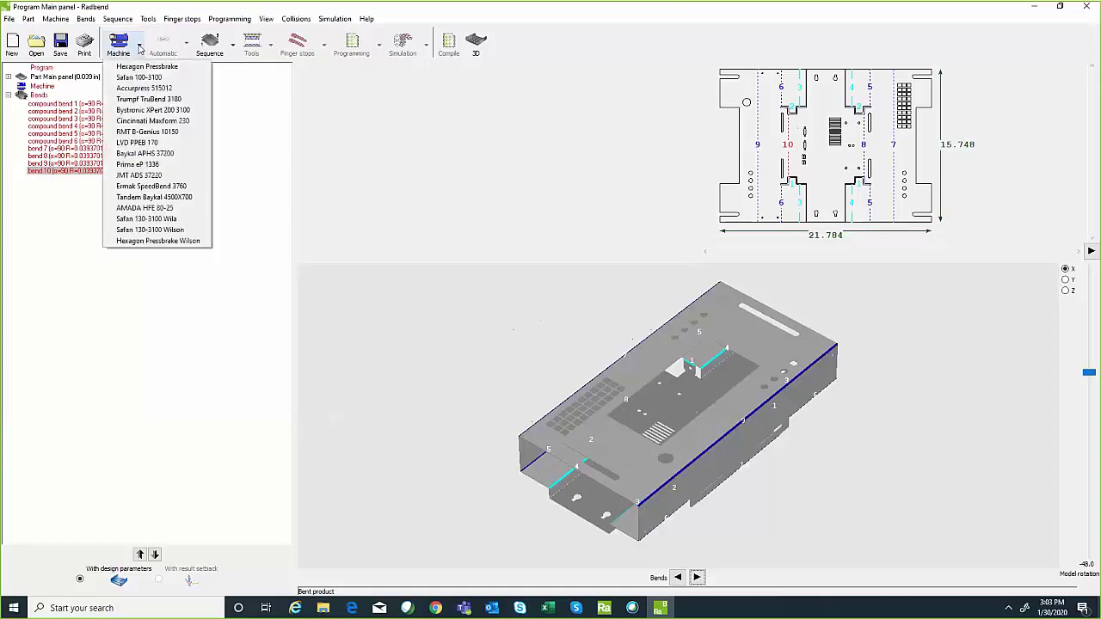
click(143, 67)
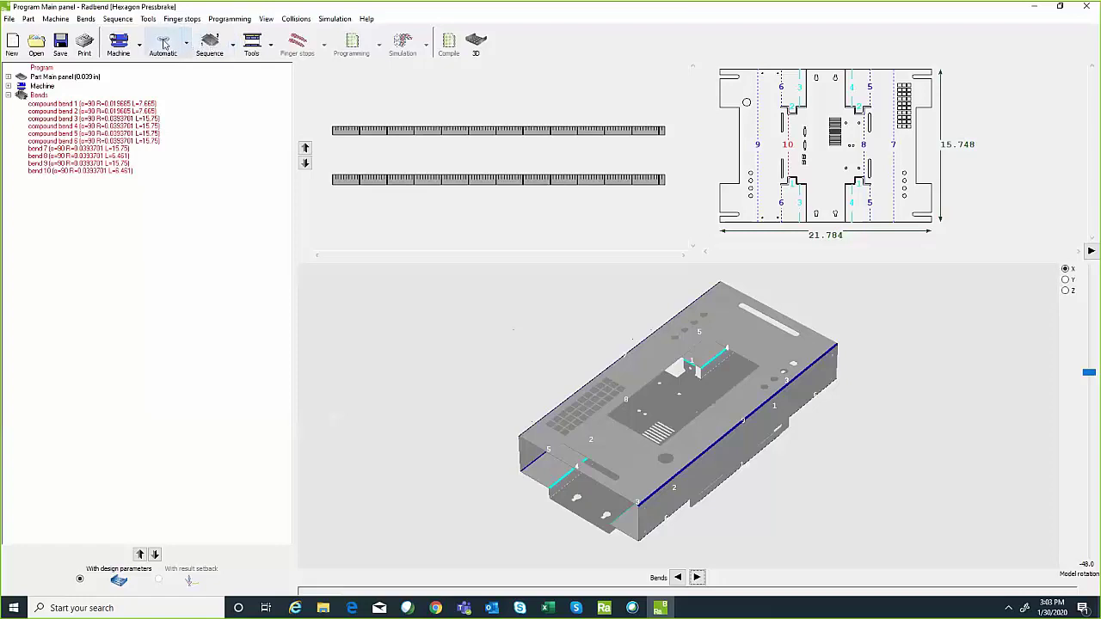
click(163, 45)
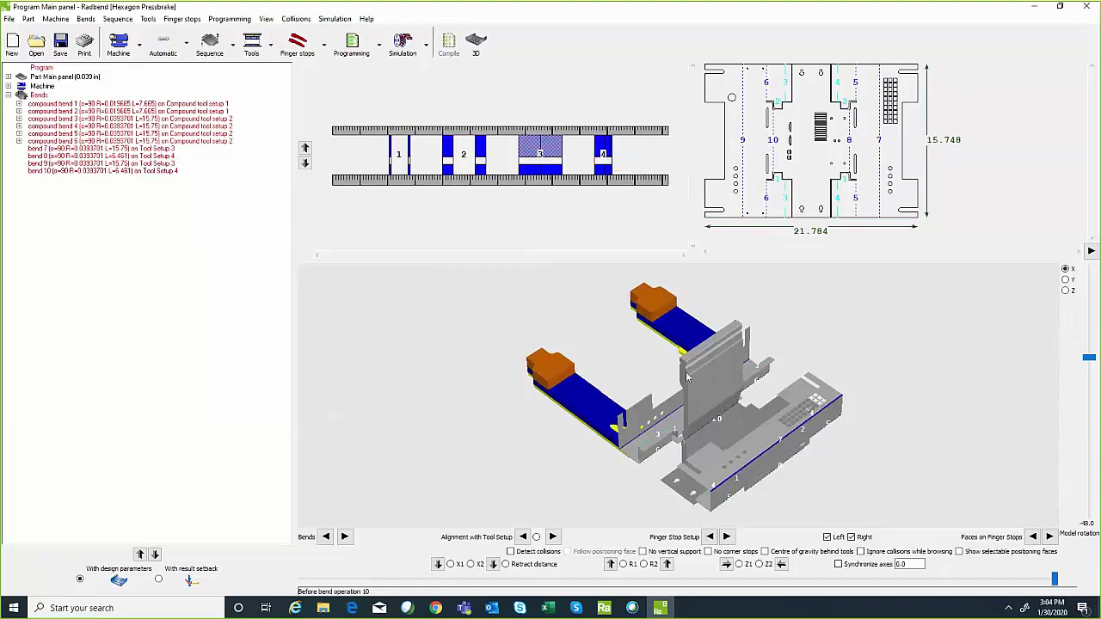
Run the press brake simulation through bend 10, pausing at bend 1 for a close view of the tooling
mouse_move(726, 469)
mouse_down()
mouse_move(620, 471)
mouse_move(721, 473)
mouse_up()
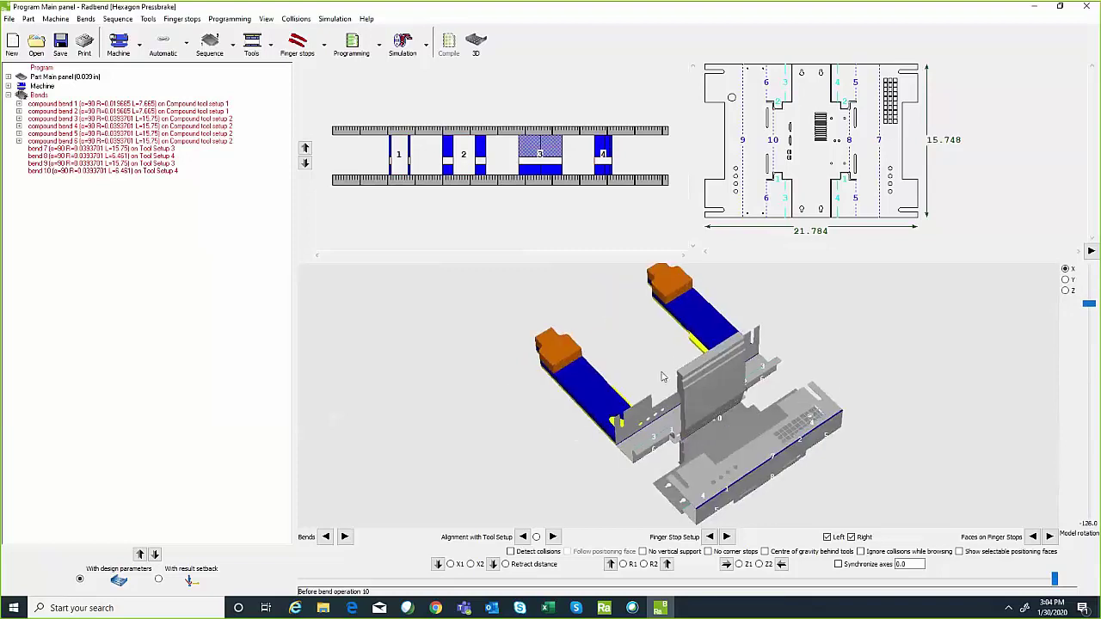
scroll(448, 71, up, 2)
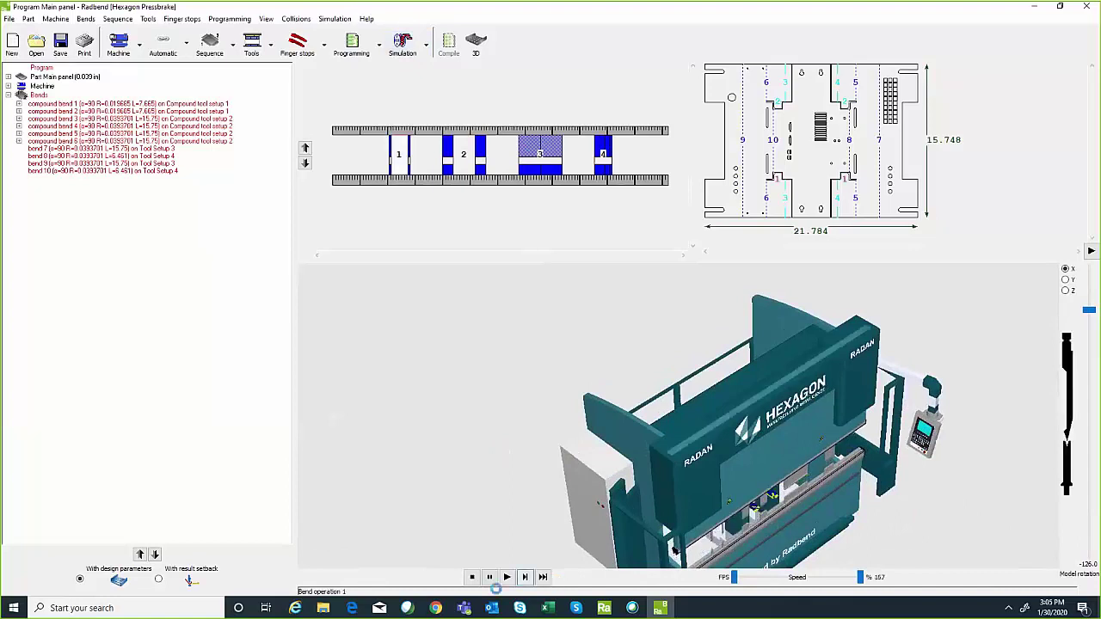
click(488, 581)
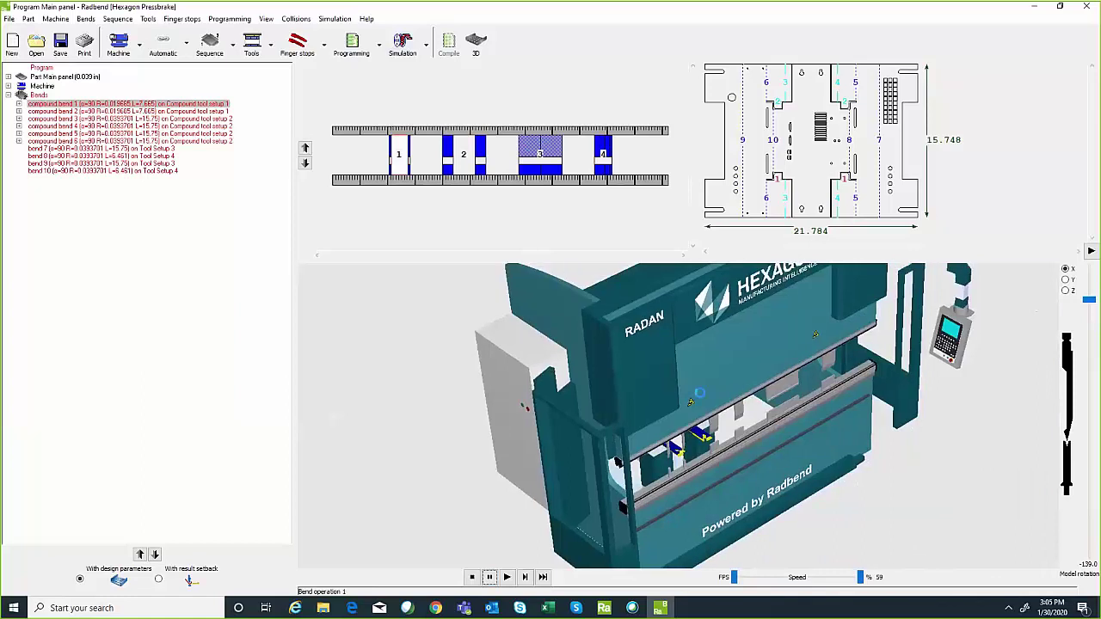
drag(656, 397, 919, 511)
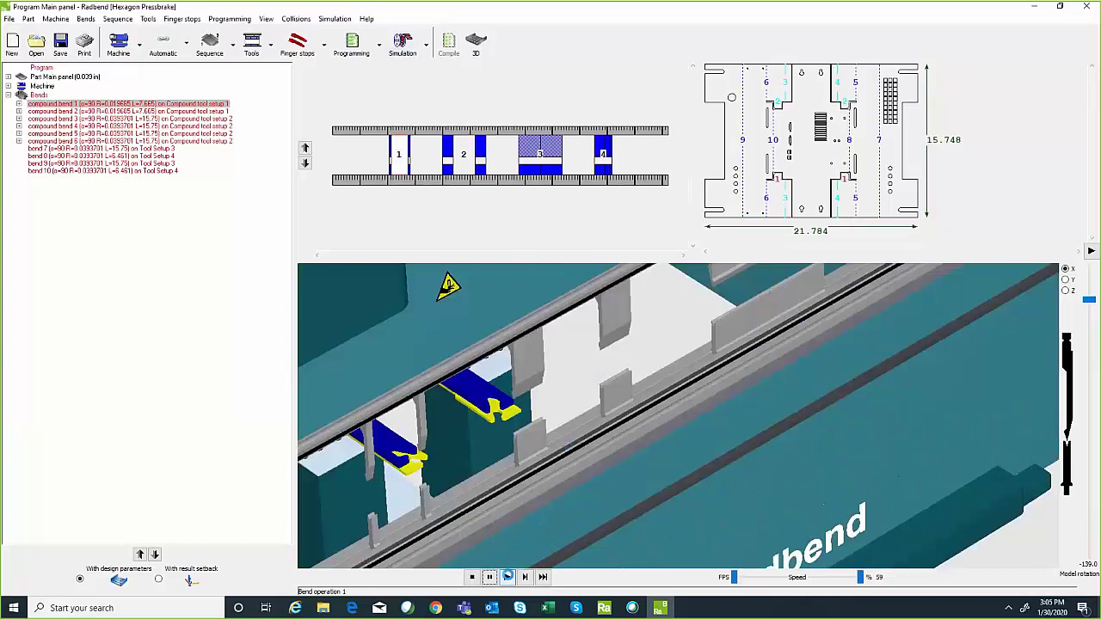
click(508, 578)
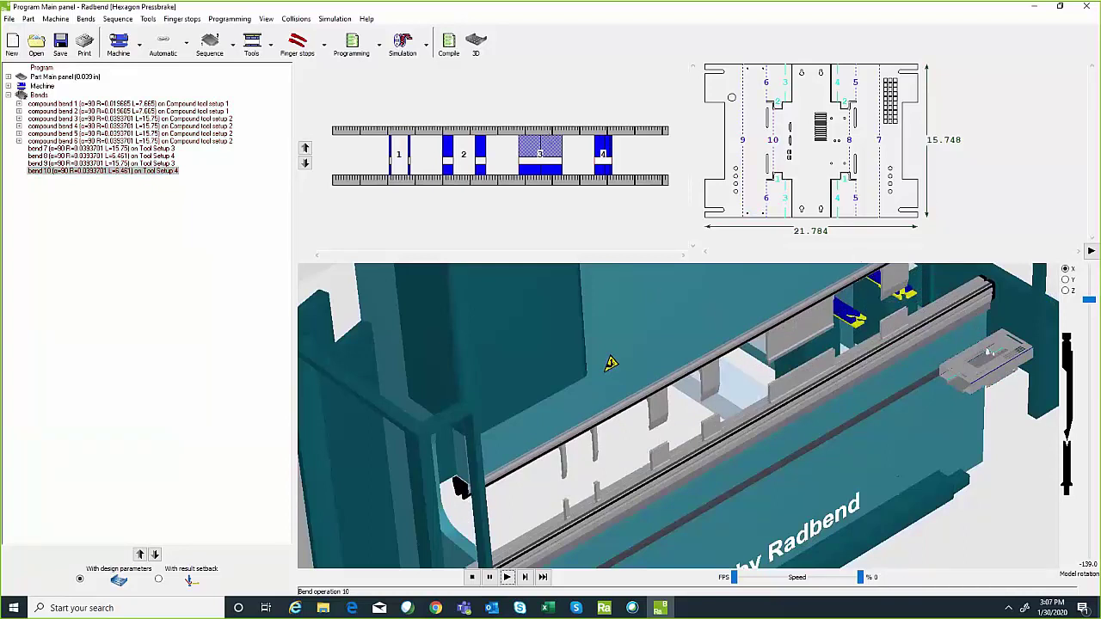
Open a print preview of the main panel's bend program using the Radan2018-logo-bmp.rpt report
click(9, 19)
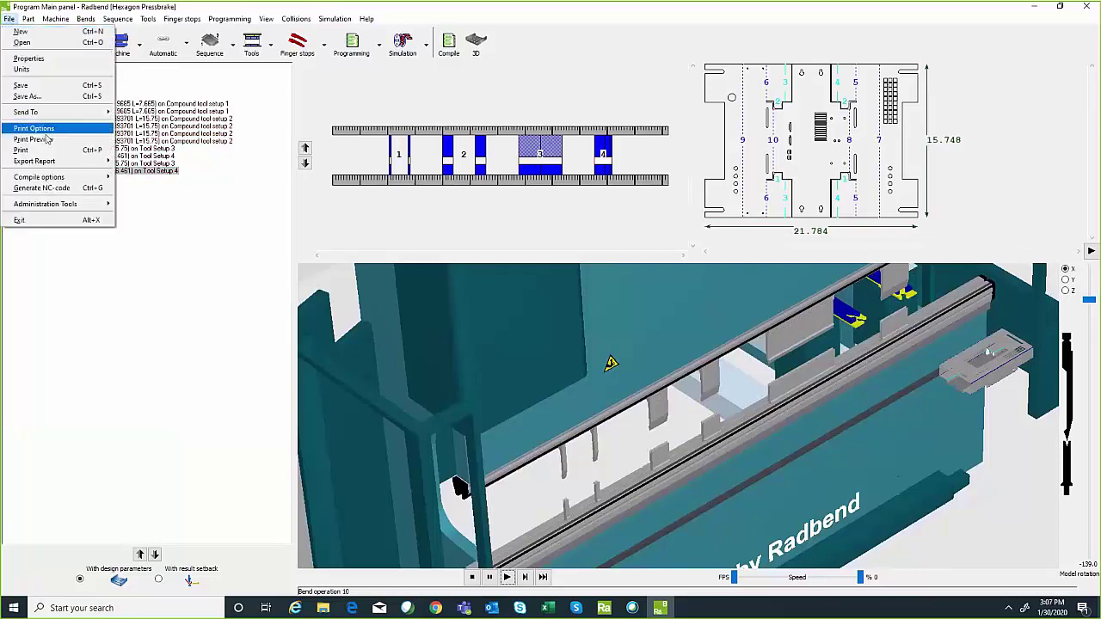
mouse_move(45, 129)
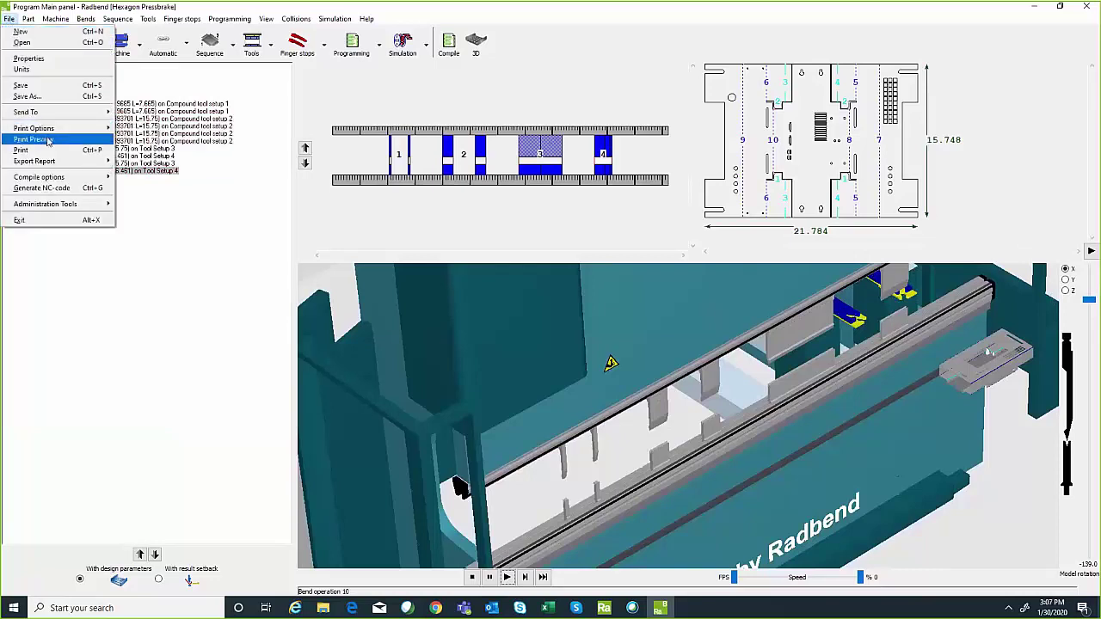
click(371, 142)
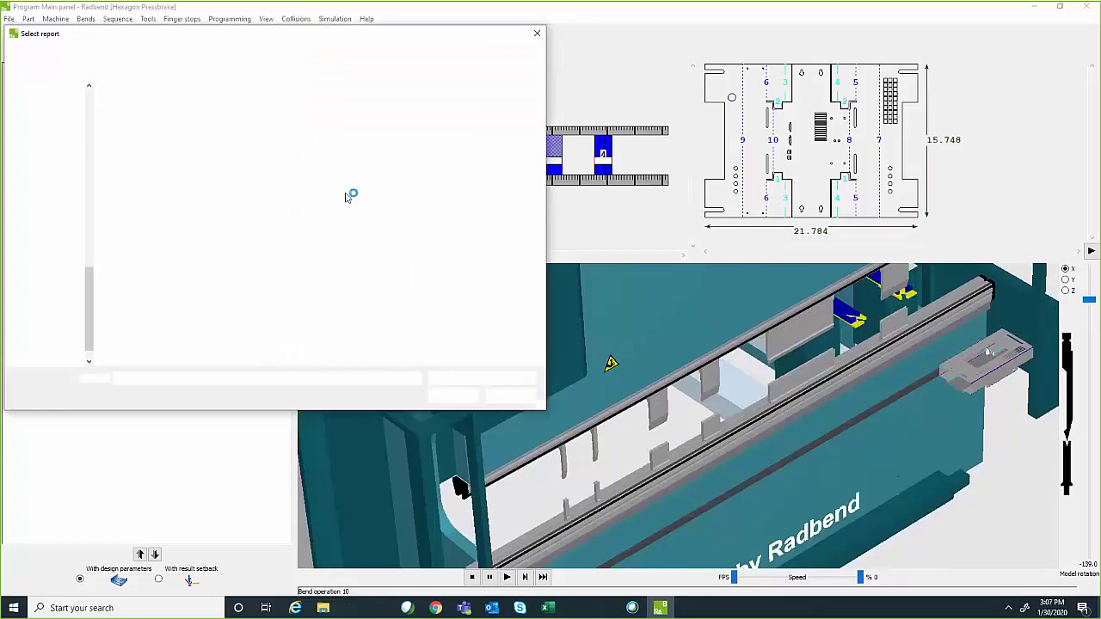
click(179, 129)
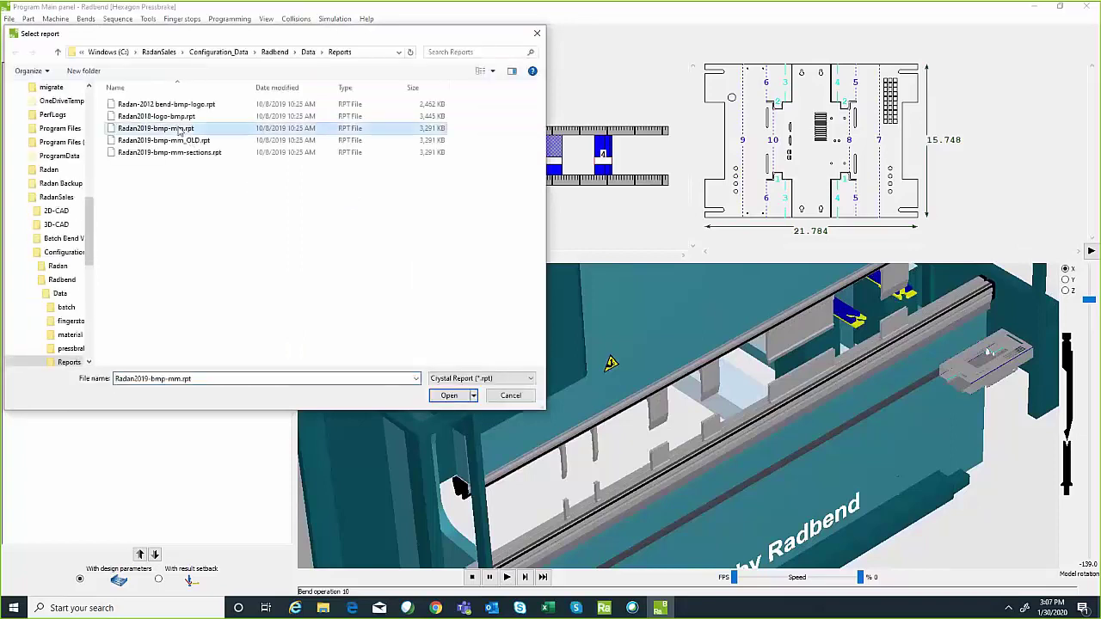
click(155, 117)
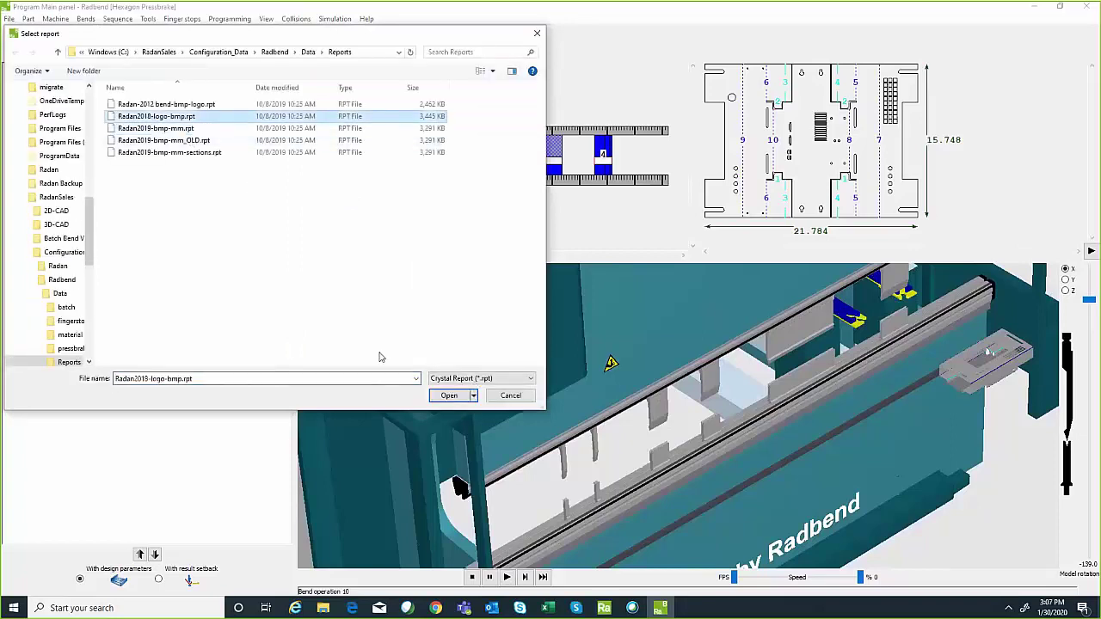
click(448, 400)
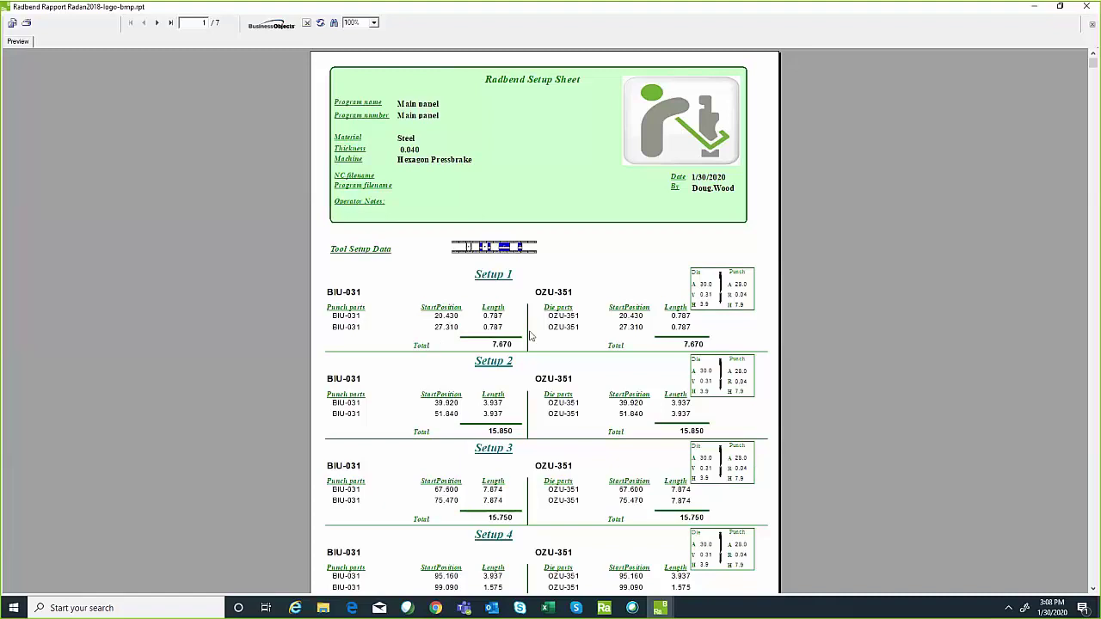
Page through the setup sheet to page 4, reviewing the developed flat, bent part and bends 1 to 4
click(156, 24)
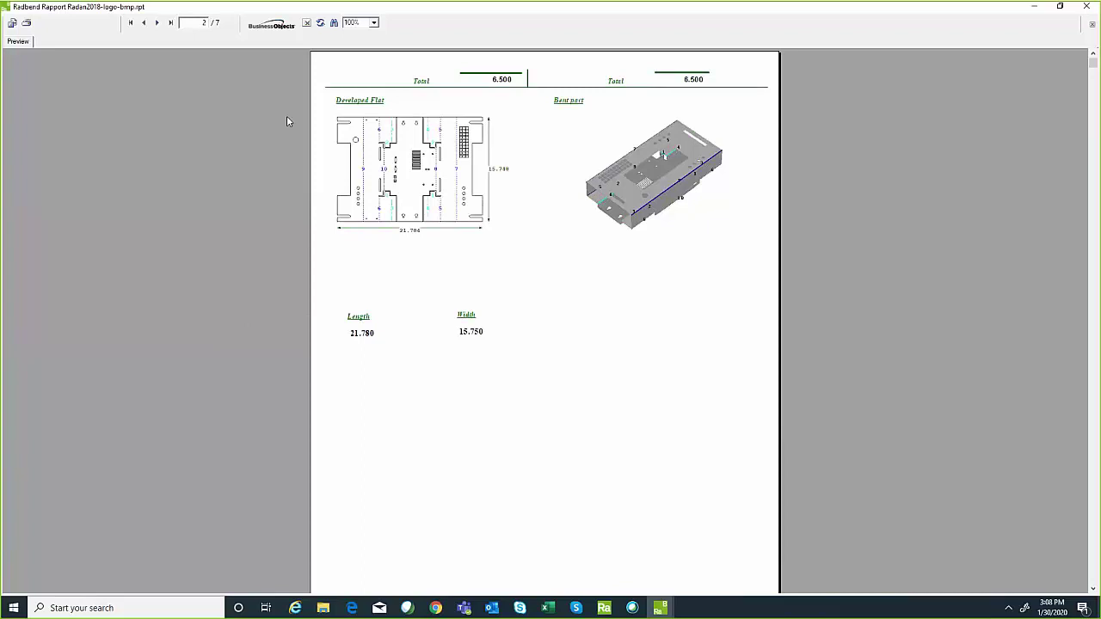
click(156, 22)
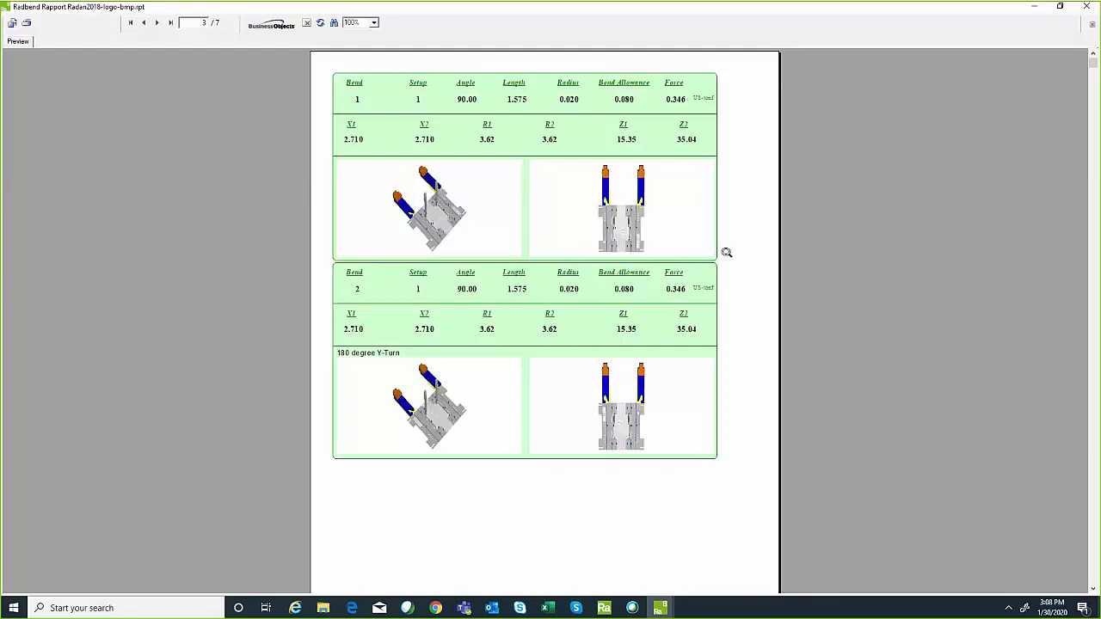
click(159, 23)
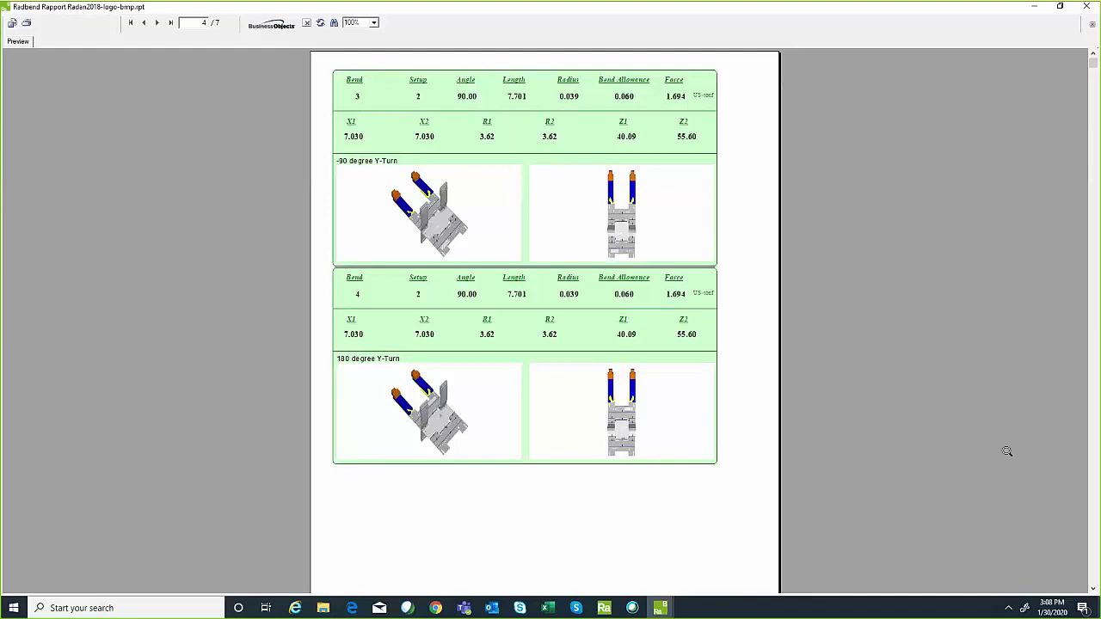
Close the report preview, return the main panel's bend program to the 3D view and leave Radbend
click(374, 180)
click(1089, 7)
click(478, 43)
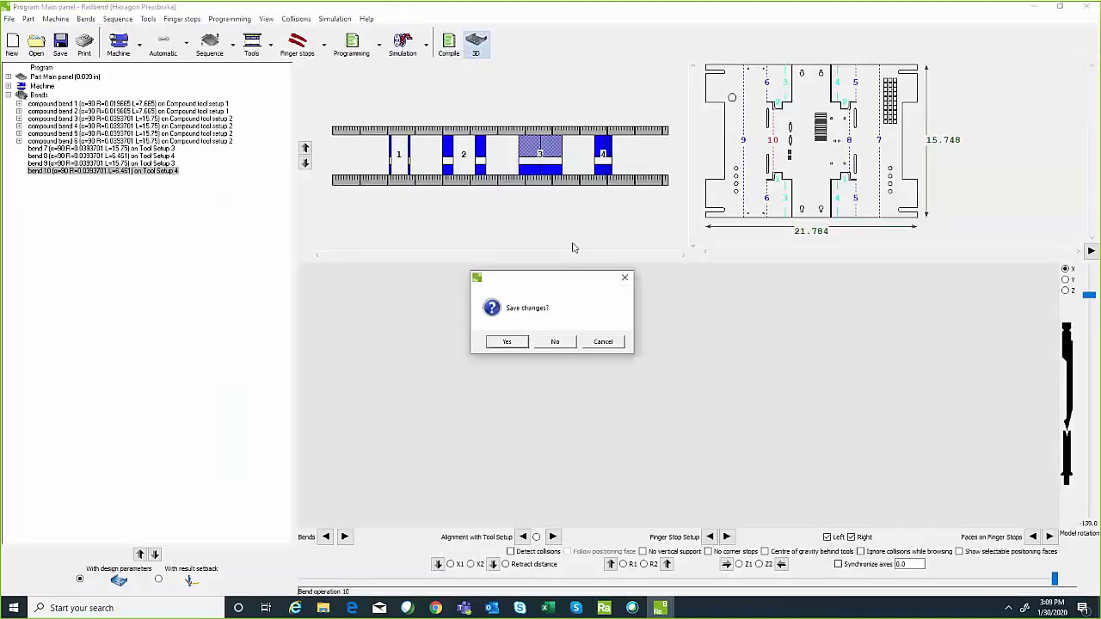
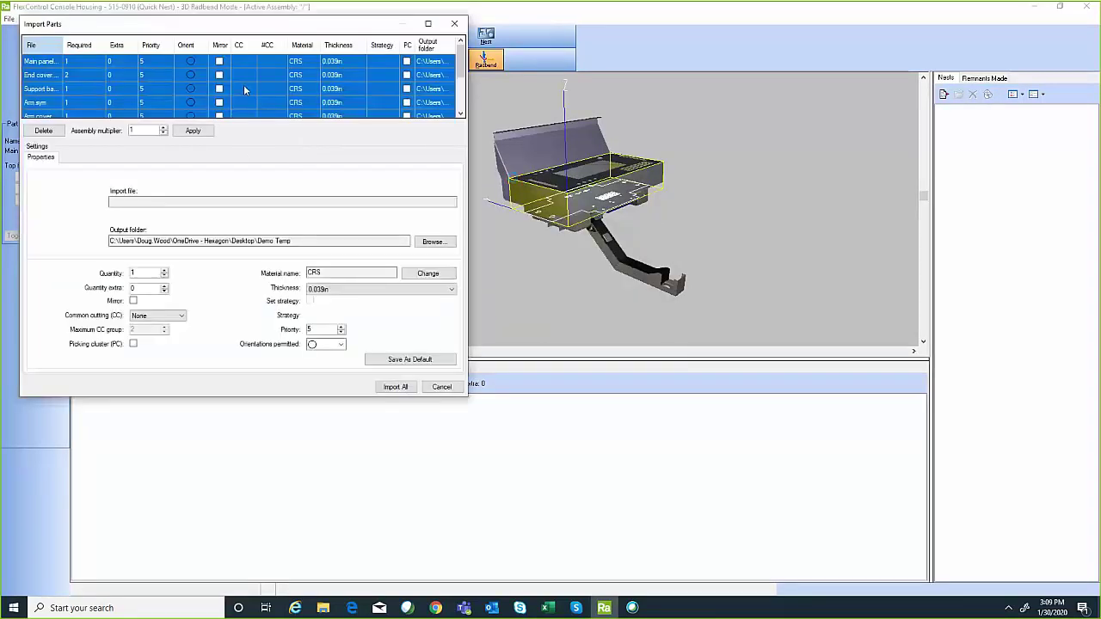
Examine the assembly's parts to import, checking the flat patterns of Main panel, End cover, Support bar and Arm
scroll(245, 85, down, 3)
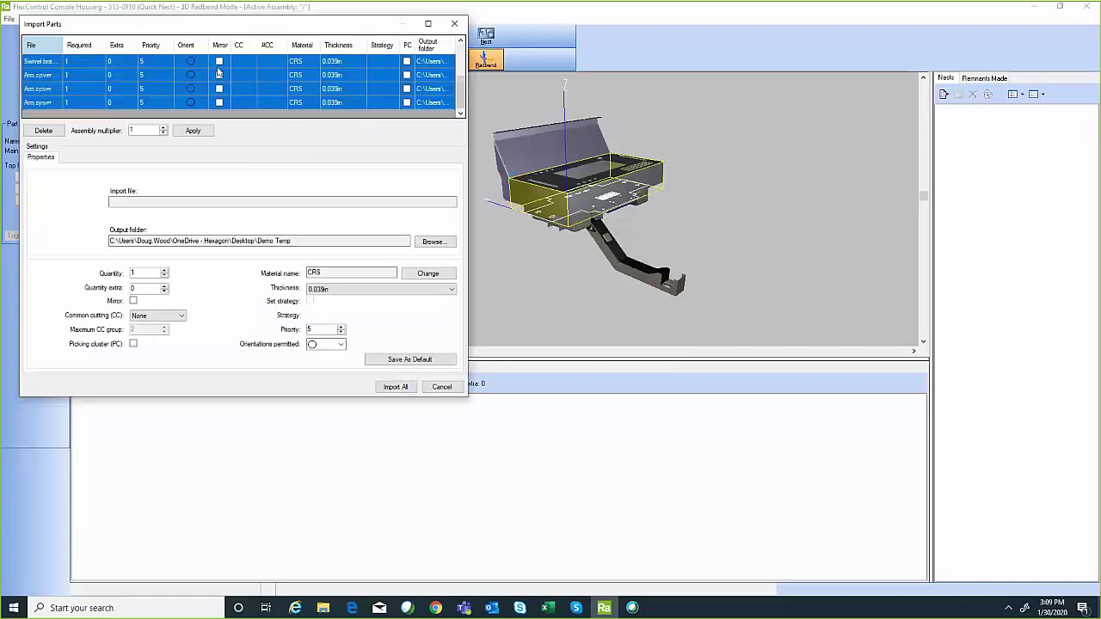
scroll(172, 86, up, 3)
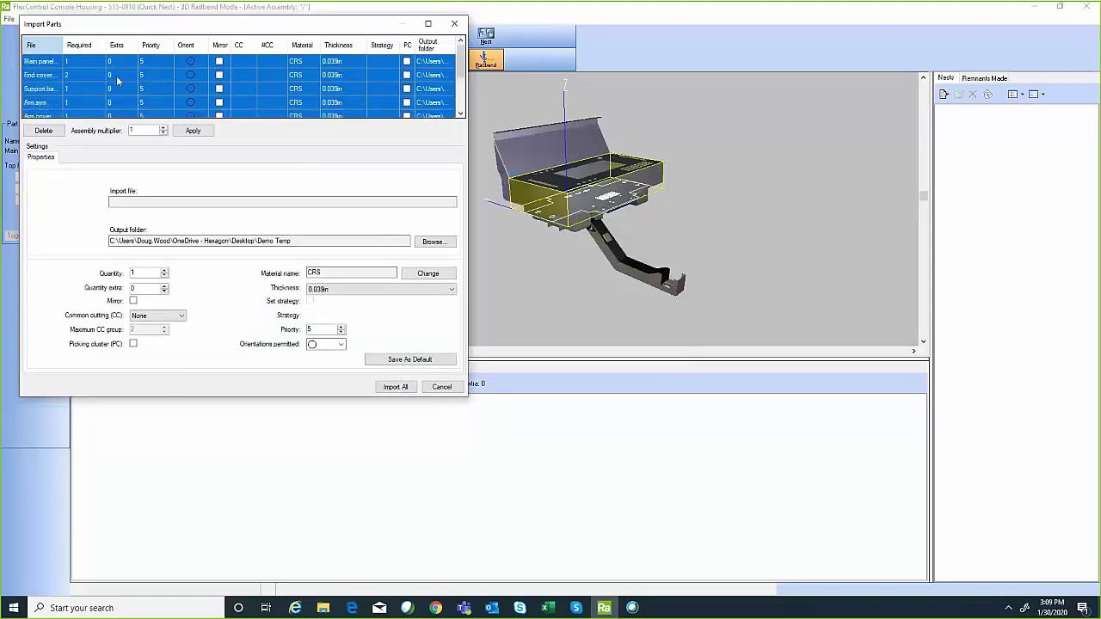
click(39, 62)
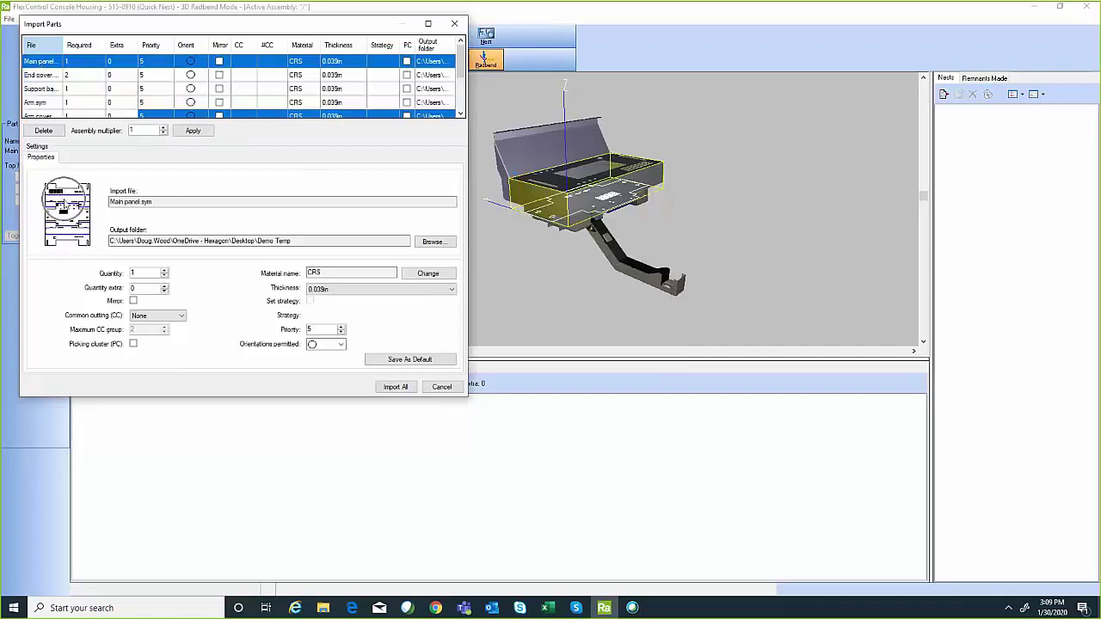
click(86, 76)
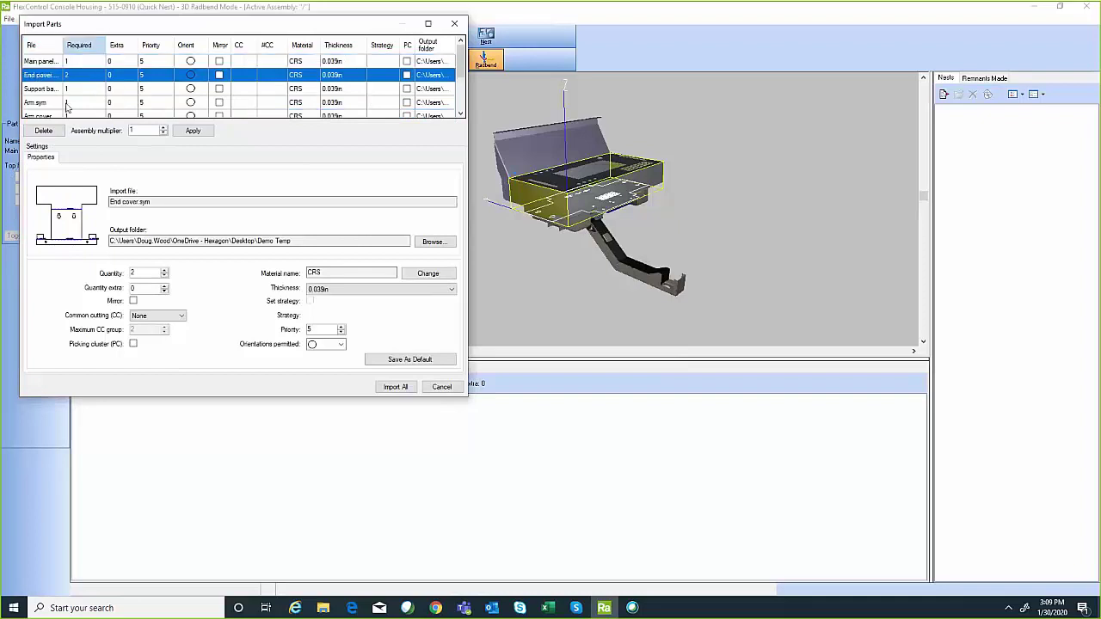
click(46, 90)
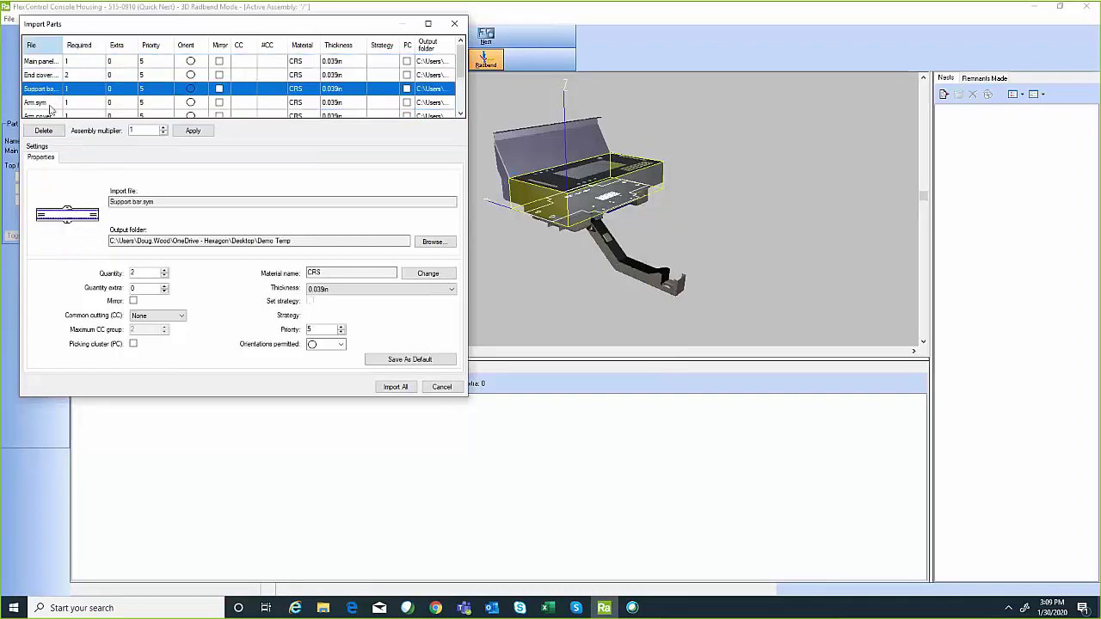
click(49, 104)
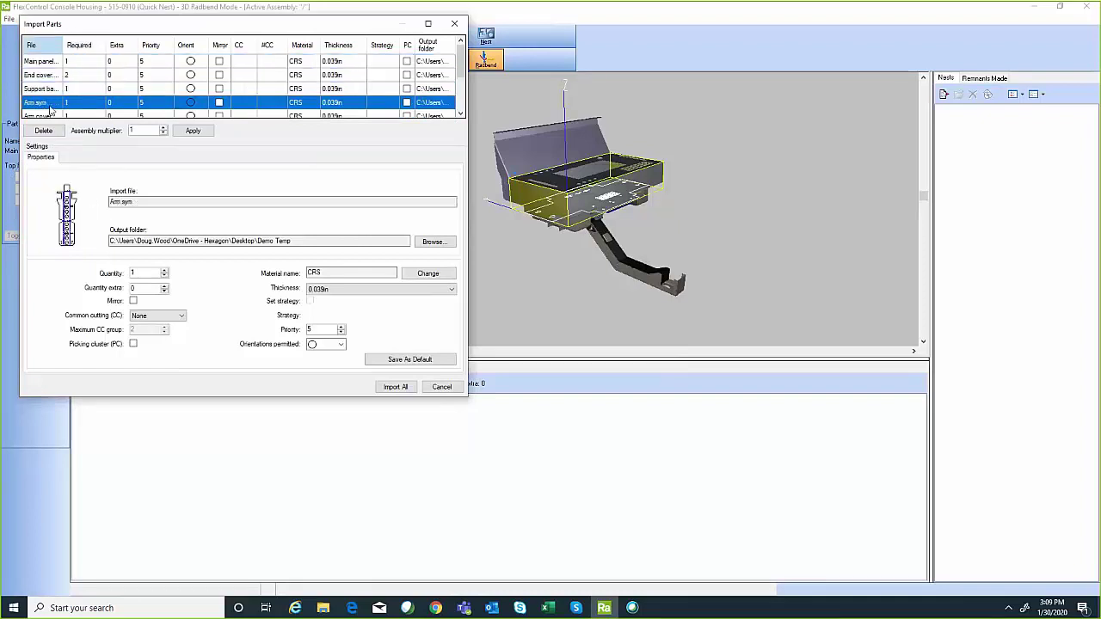
Apply an assembly multiplier of 22 to all listed parts and import them into the nest's parts list
key(ctrl+a)
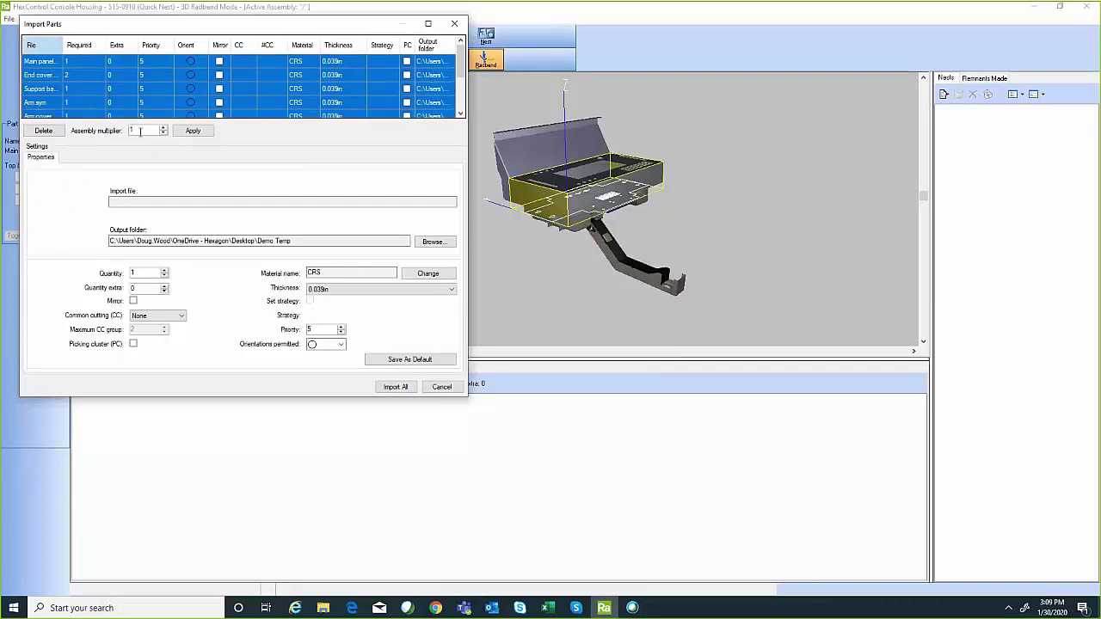
key(Tab)
text(22)
click(190, 133)
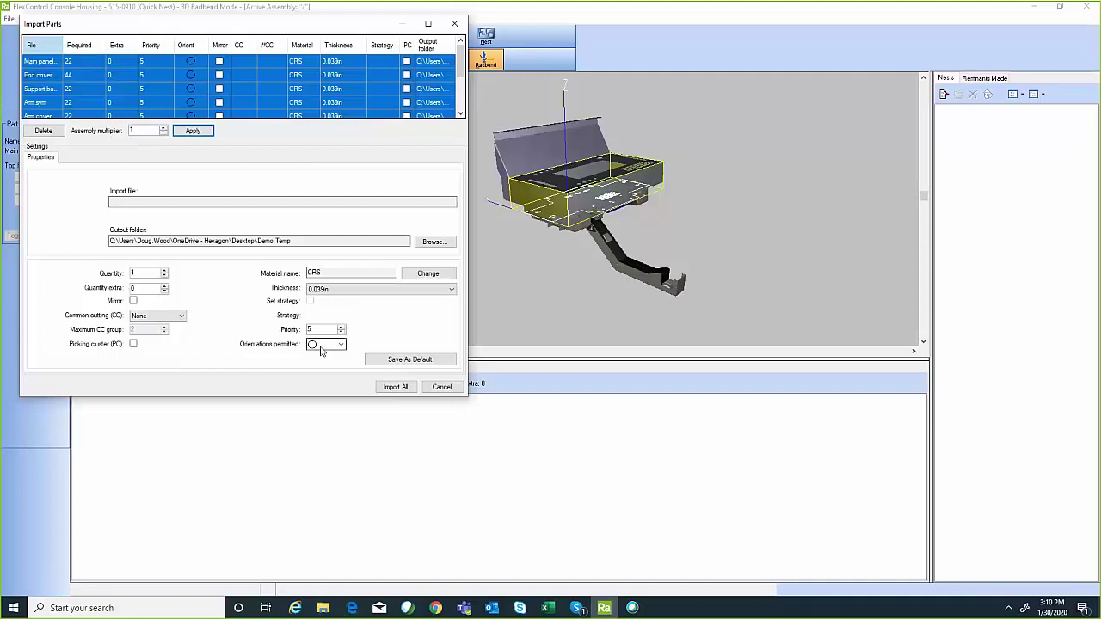
click(401, 388)
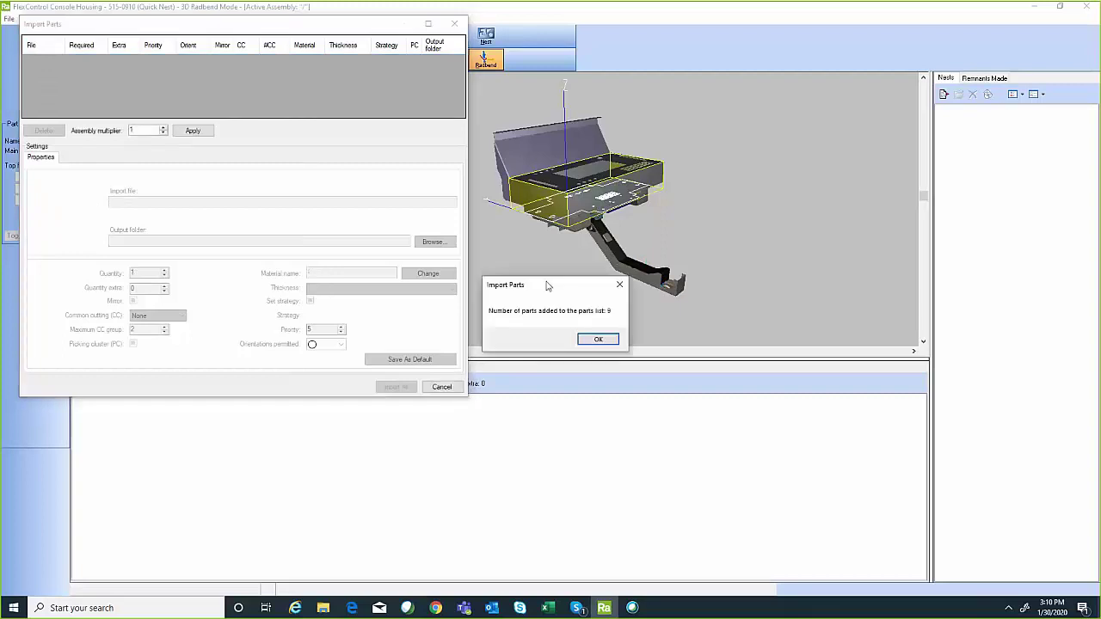
click(598, 340)
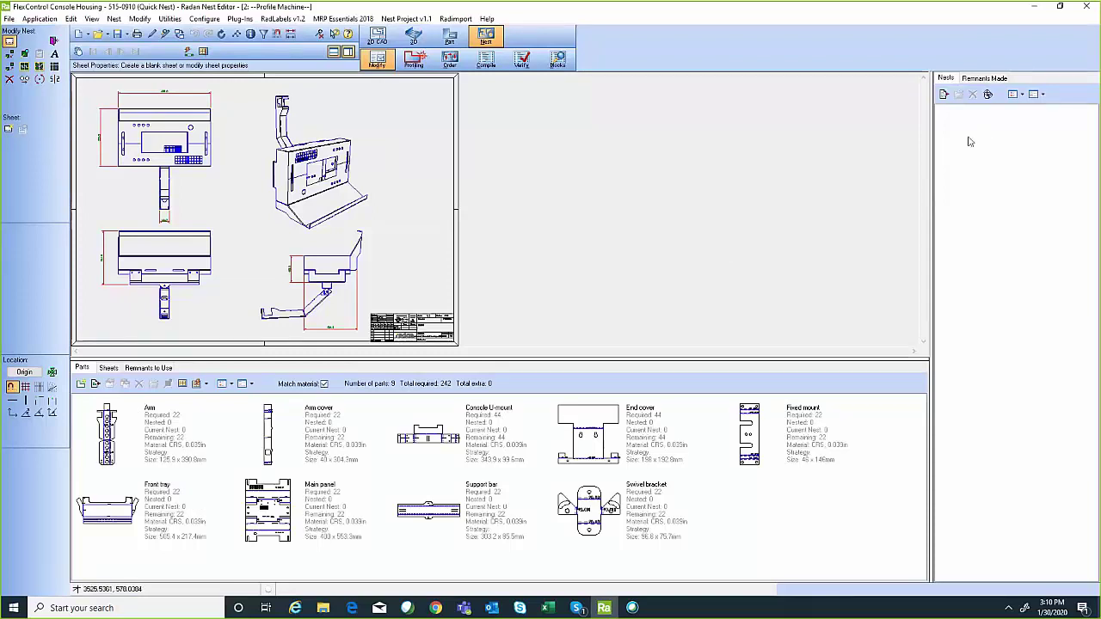
Check the available sheets, run the nester on the imported parts and open the last nest drawing
click(109, 368)
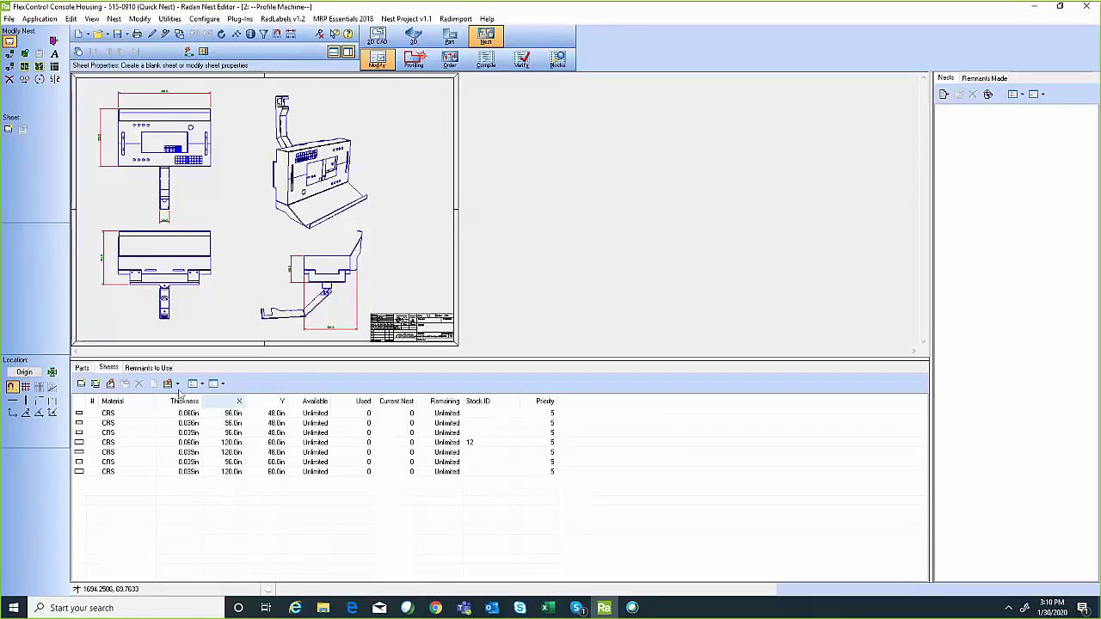
click(82, 369)
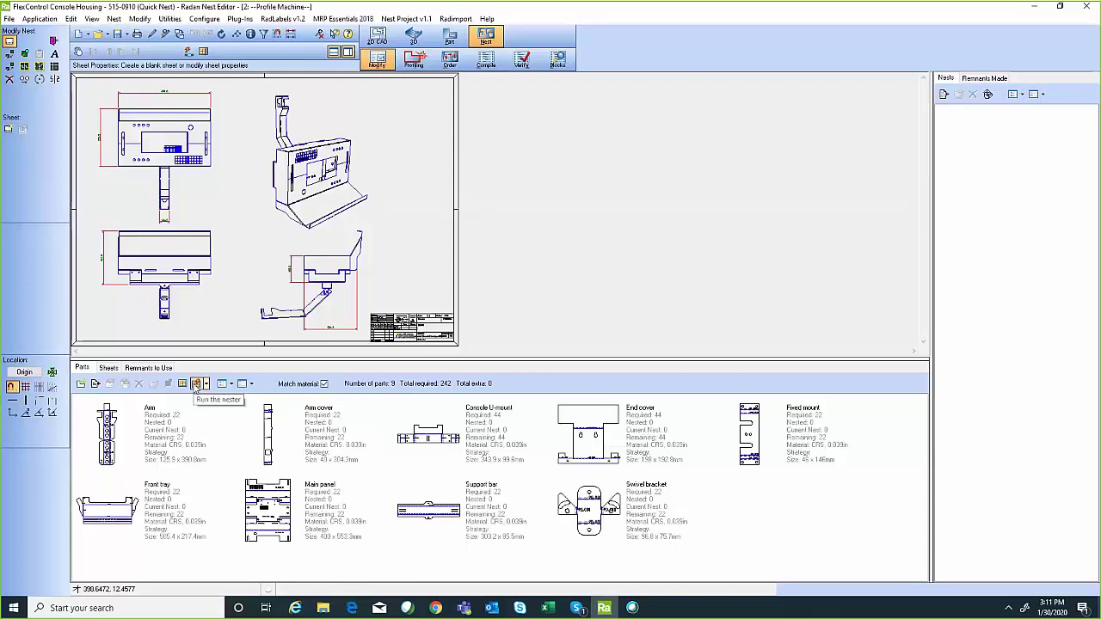
click(196, 384)
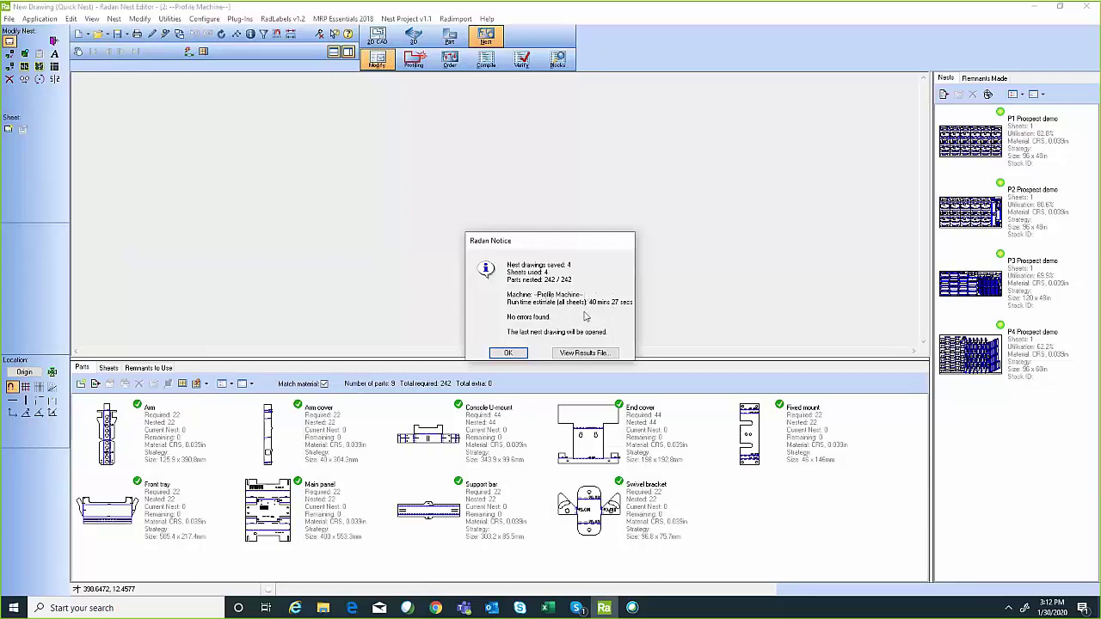
click(496, 353)
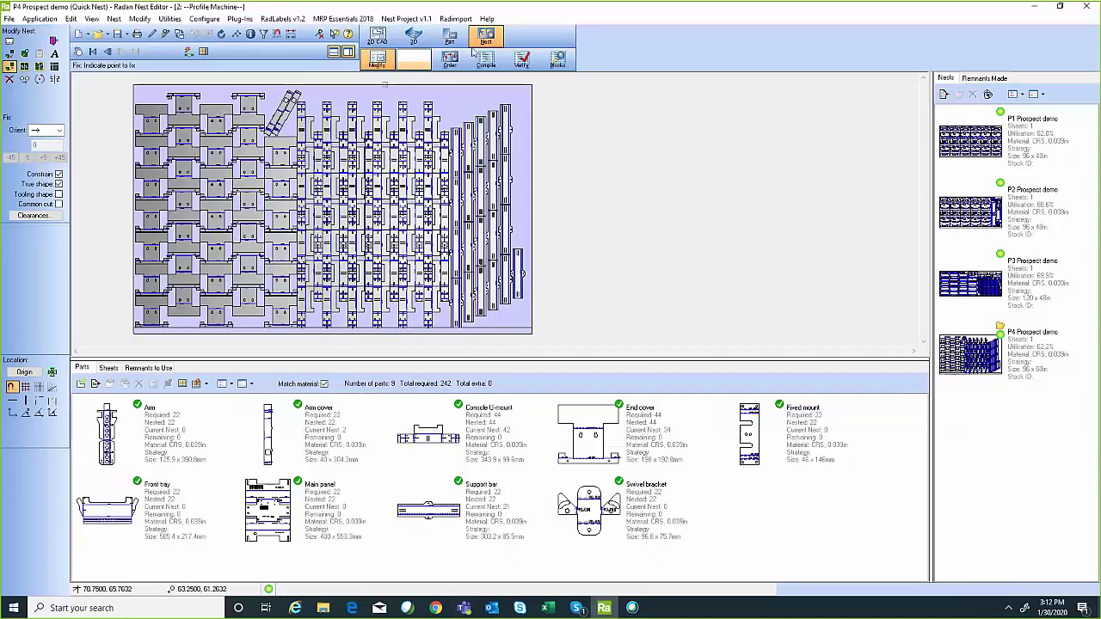
Switch the P4 Prospect demo nest to Profiling and inspect its End cover and Arm cover layout up close
click(413, 58)
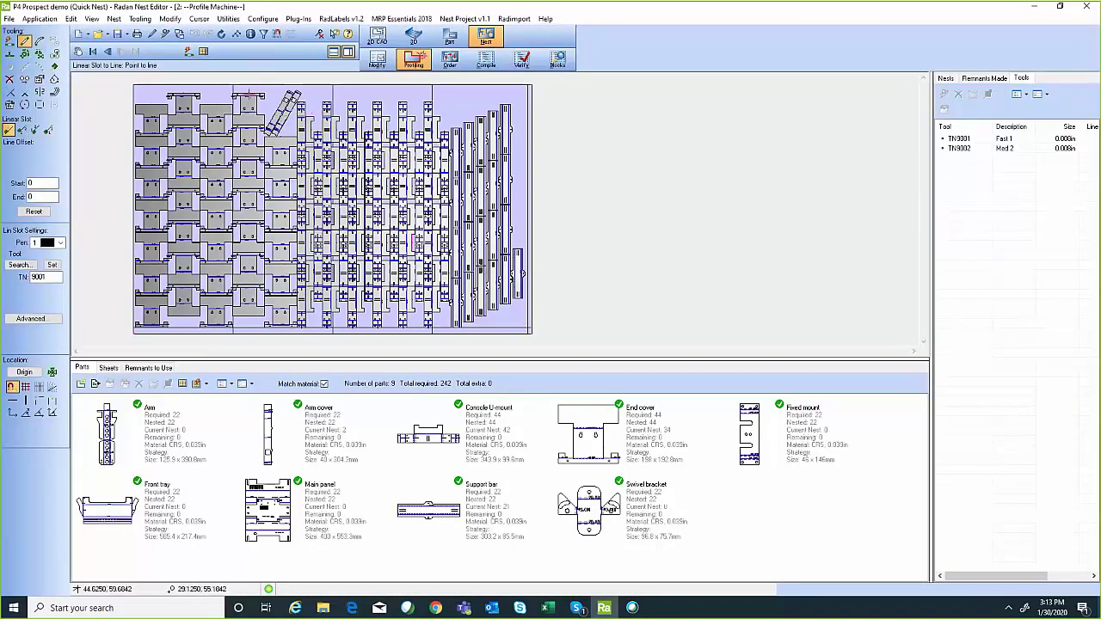
key(w)
drag(169, 86, 275, 120)
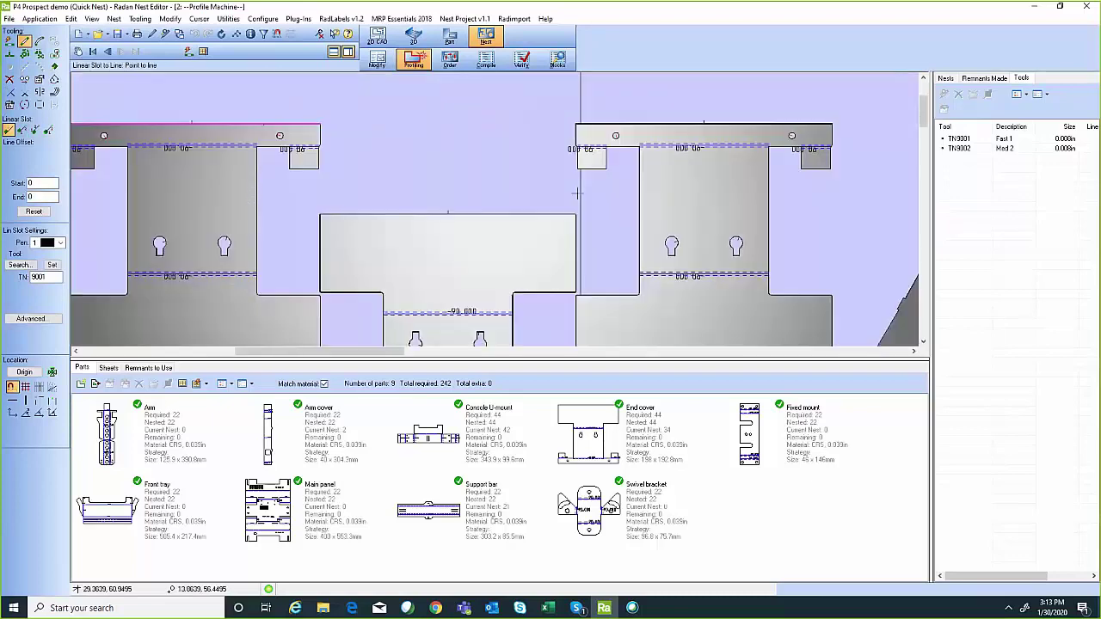
key(w)
drag(604, 122, 817, 297)
scroll(461, 255, down, 4)
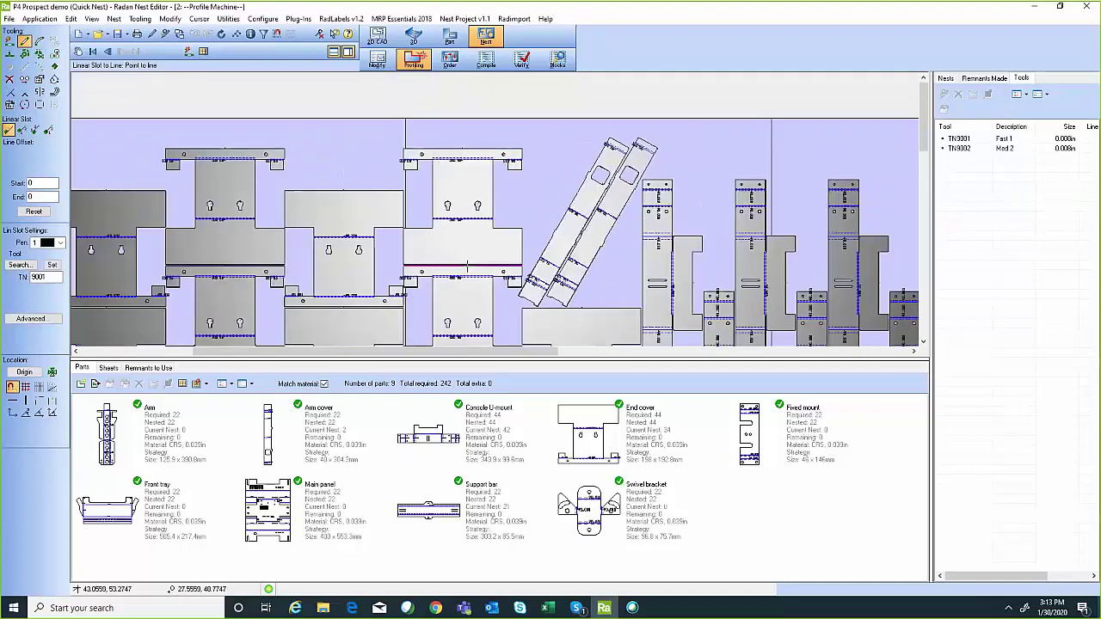
scroll(467, 267, down, 2)
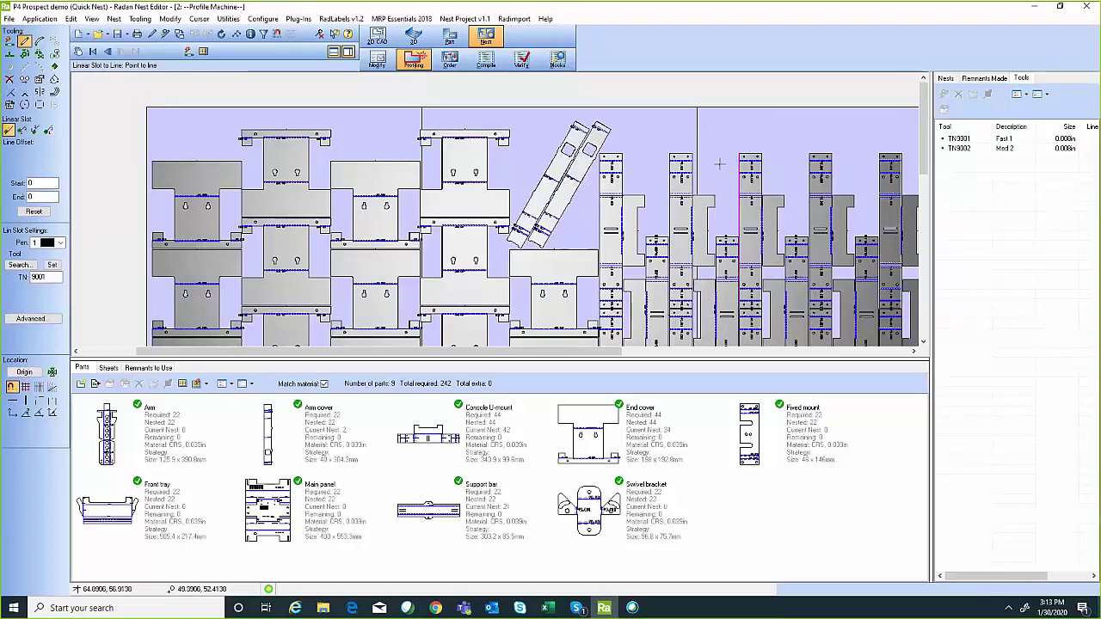
scroll(692, 210, down, 1)
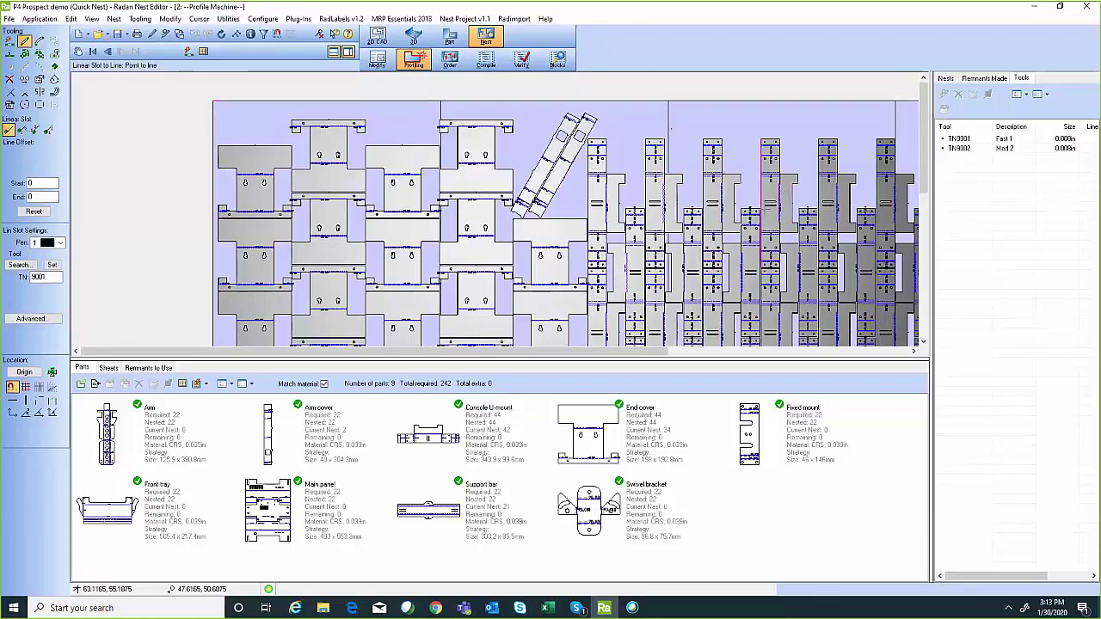
scroll(770, 197, down, 4)
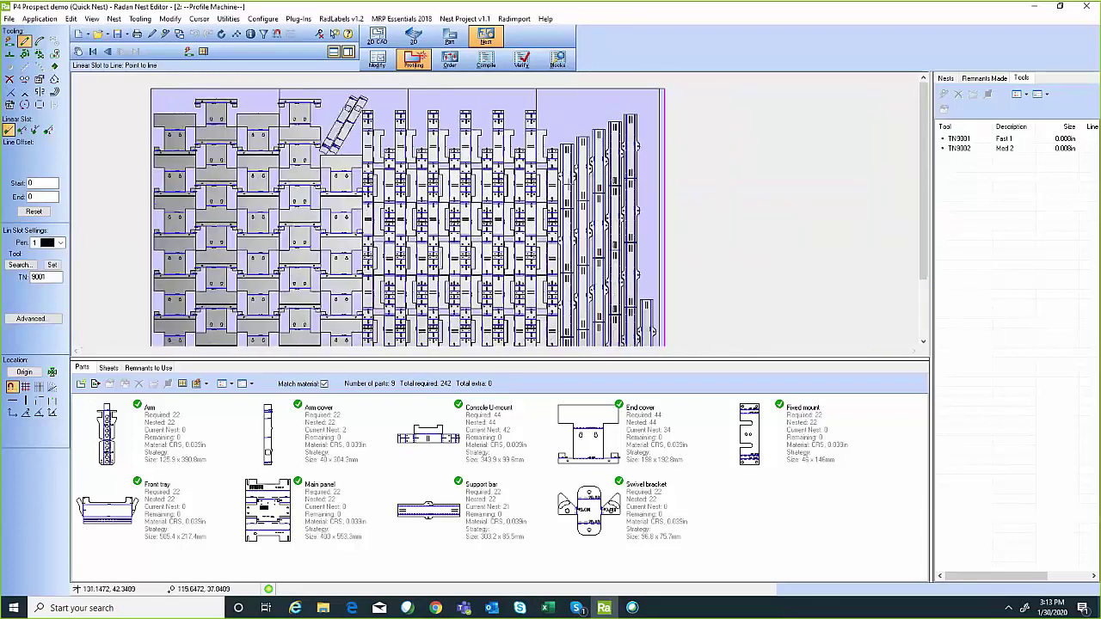
scroll(450, 198, down, 1)
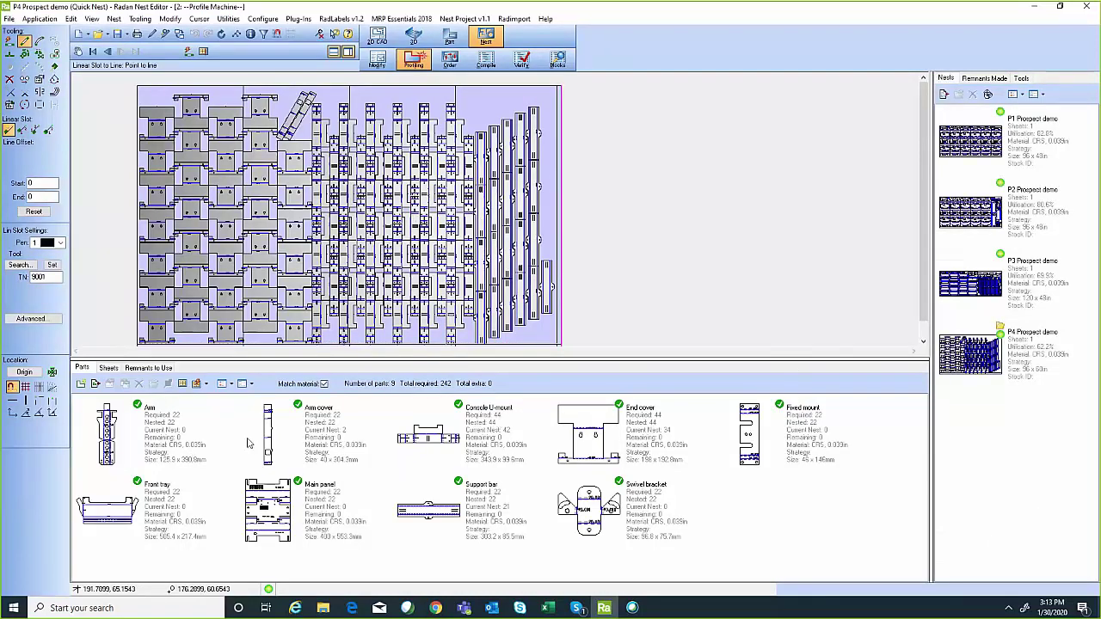
Add one extra Arm cover to the P4 Prospect demo nest, laid horizontally along the sheet's upper edge beside the tilted Arm covers
mouse_move(262, 438)
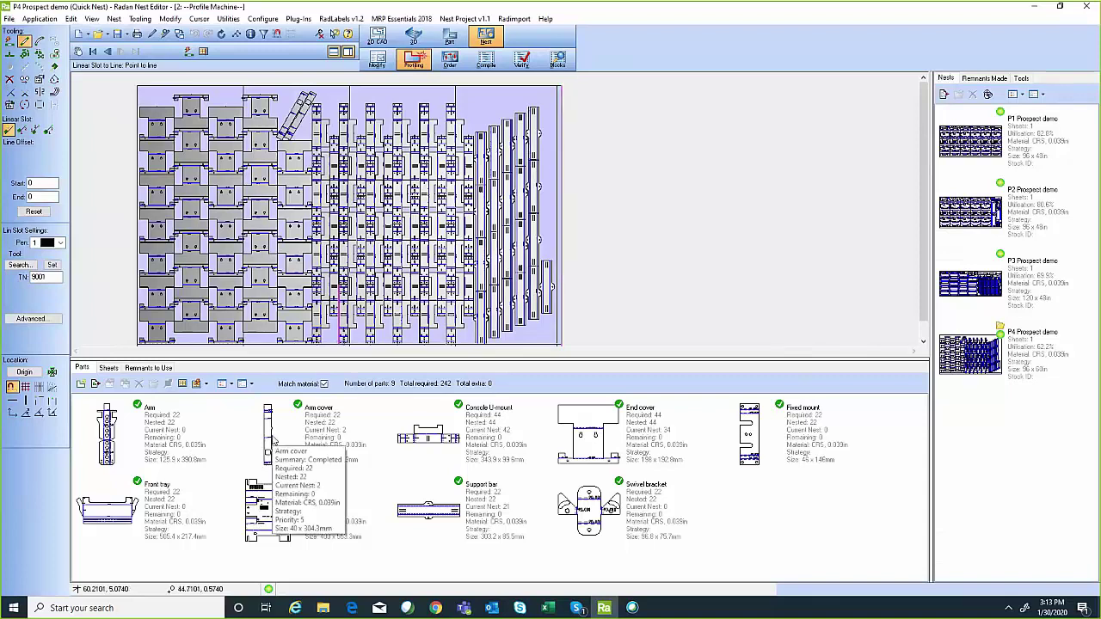
drag(276, 439, 542, 131)
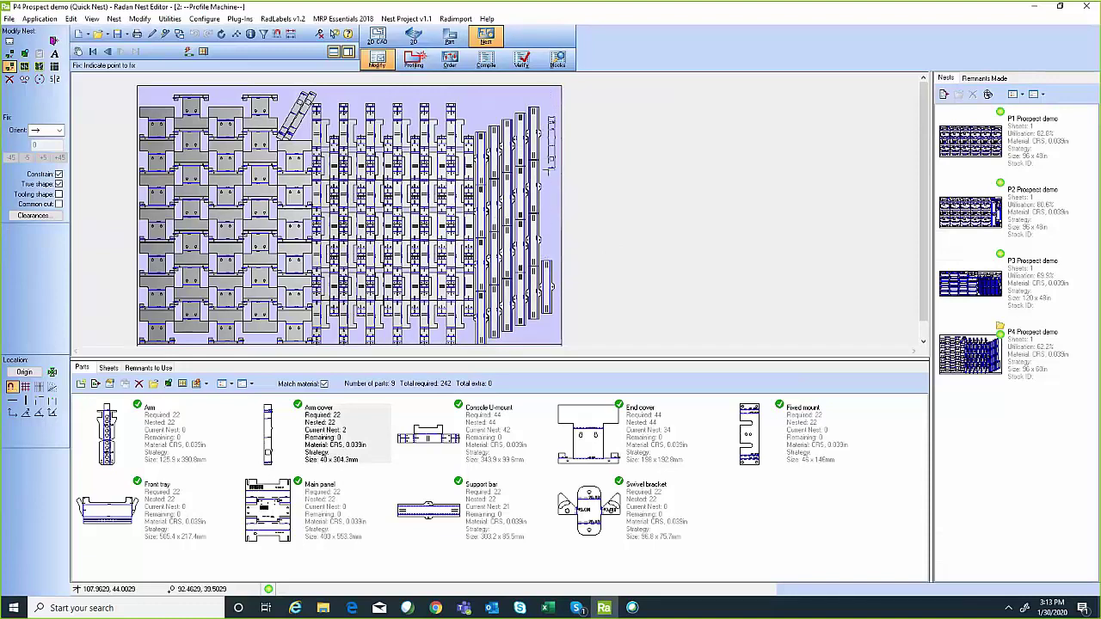
click(548, 171)
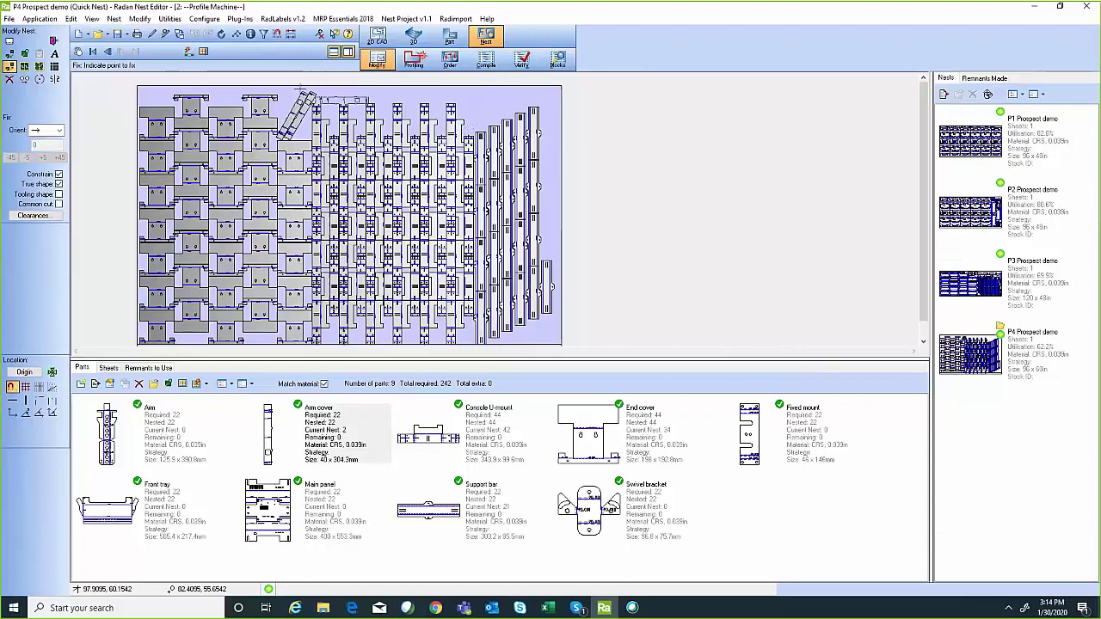
click(321, 86)
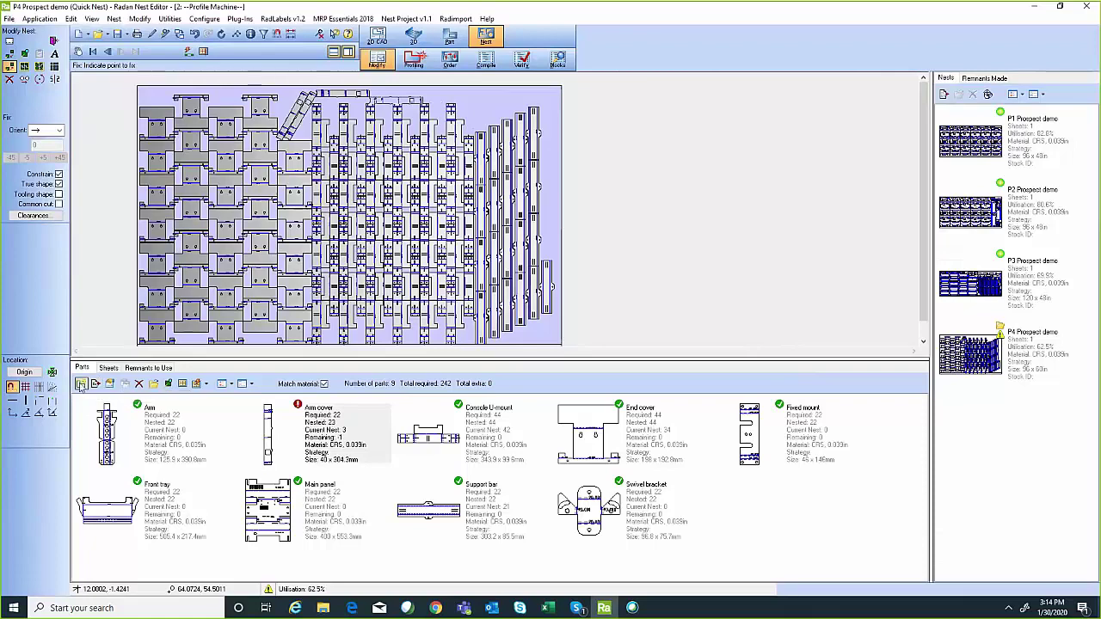
Add the DXF files Profile003 through Profile013 from the 2D-CAD folder to the list of parts to import
click(96, 385)
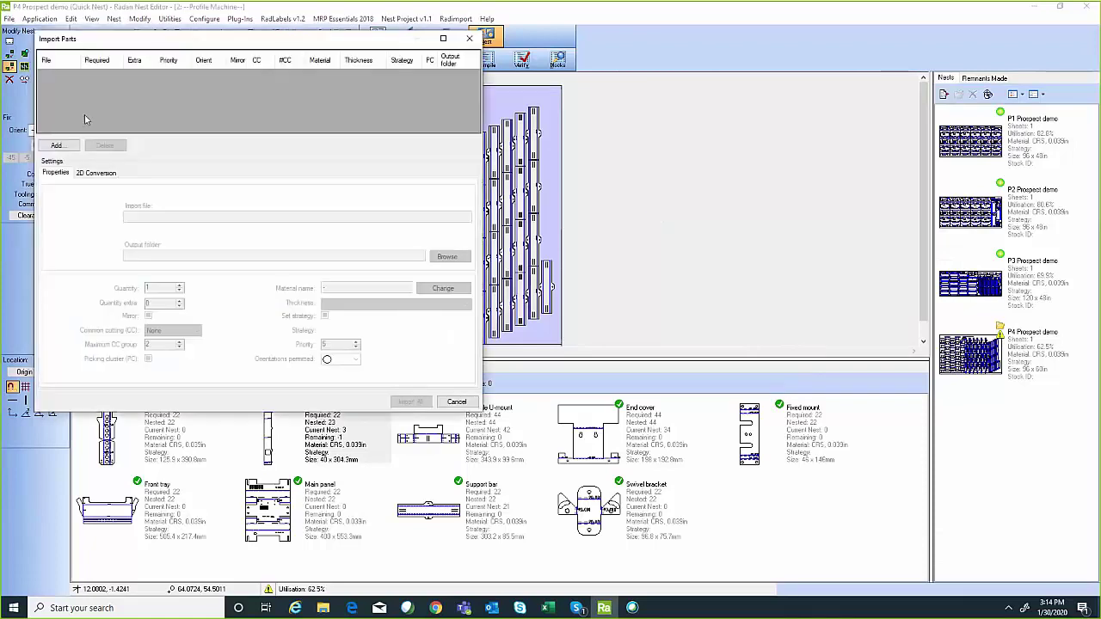
click(56, 145)
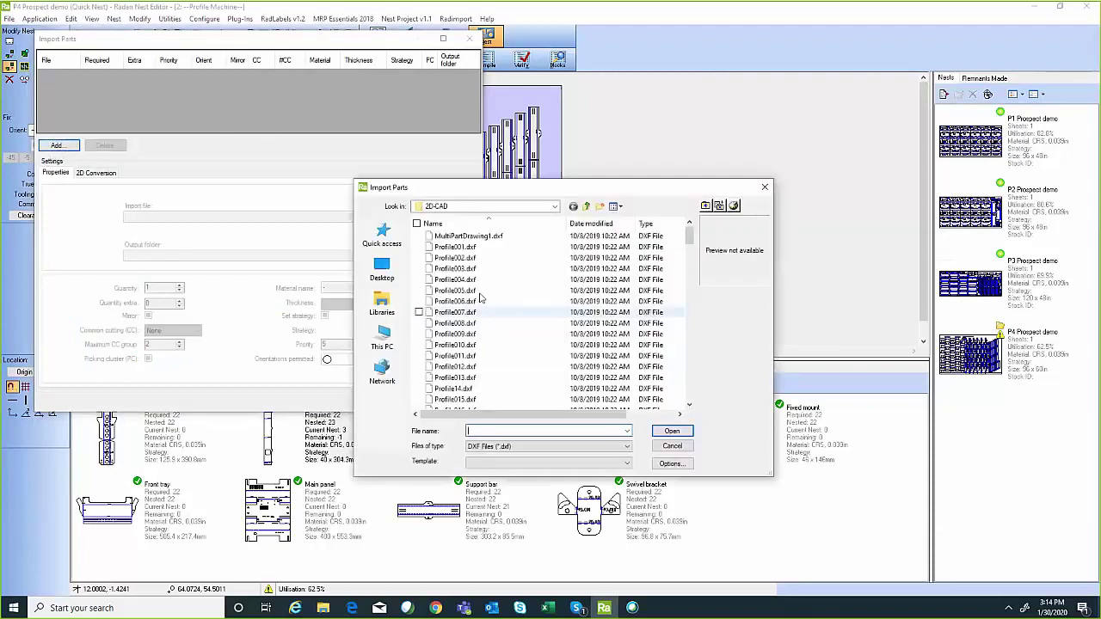
click(454, 268)
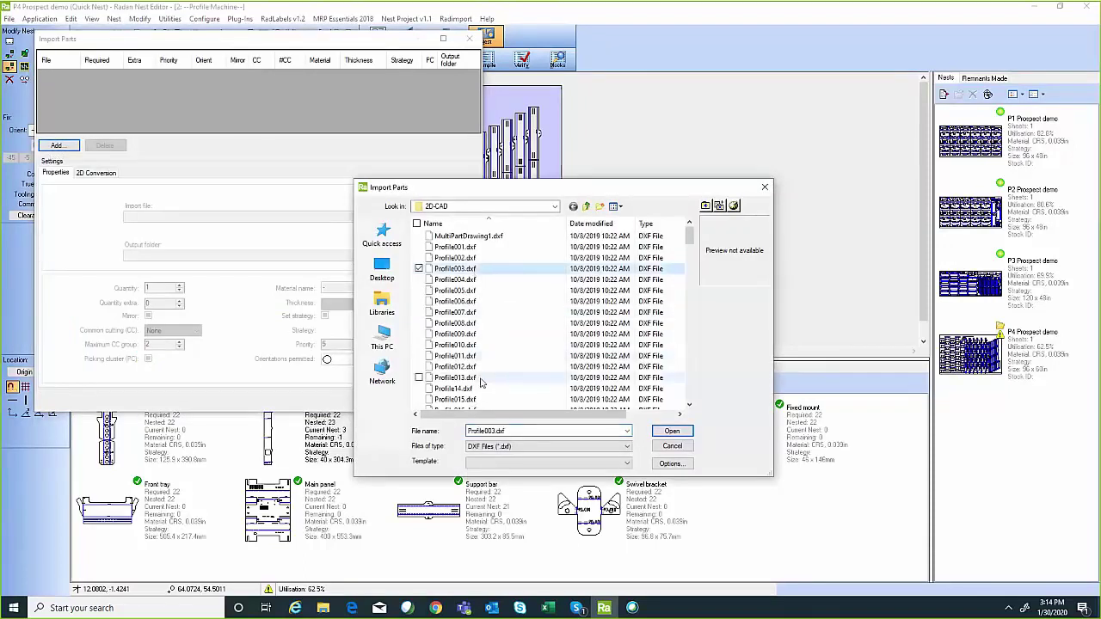
shift+click(481, 380)
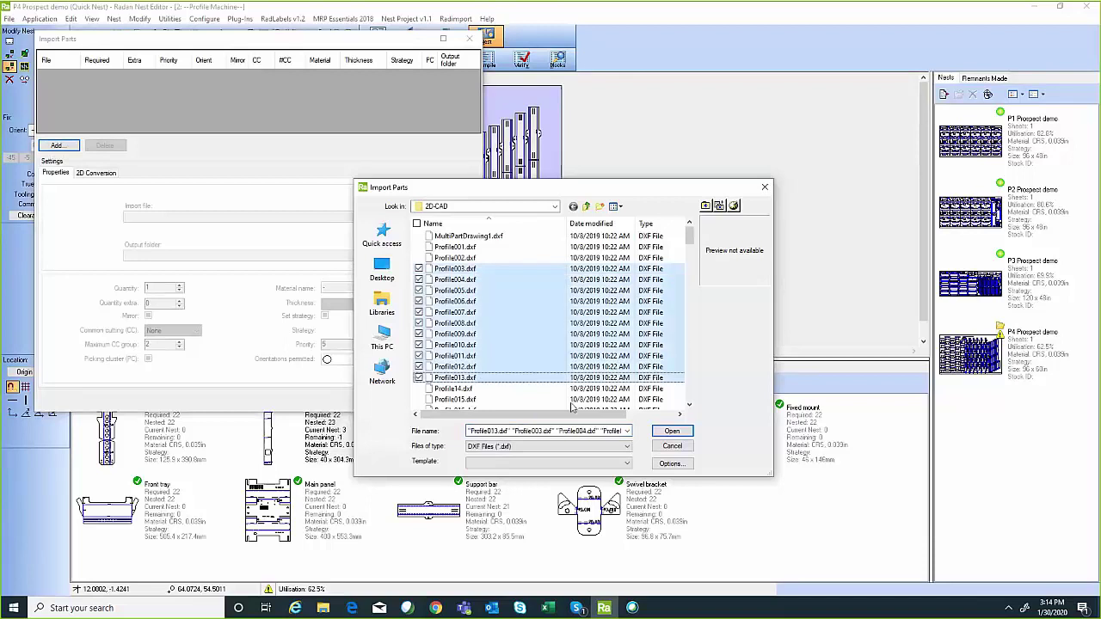
click(671, 432)
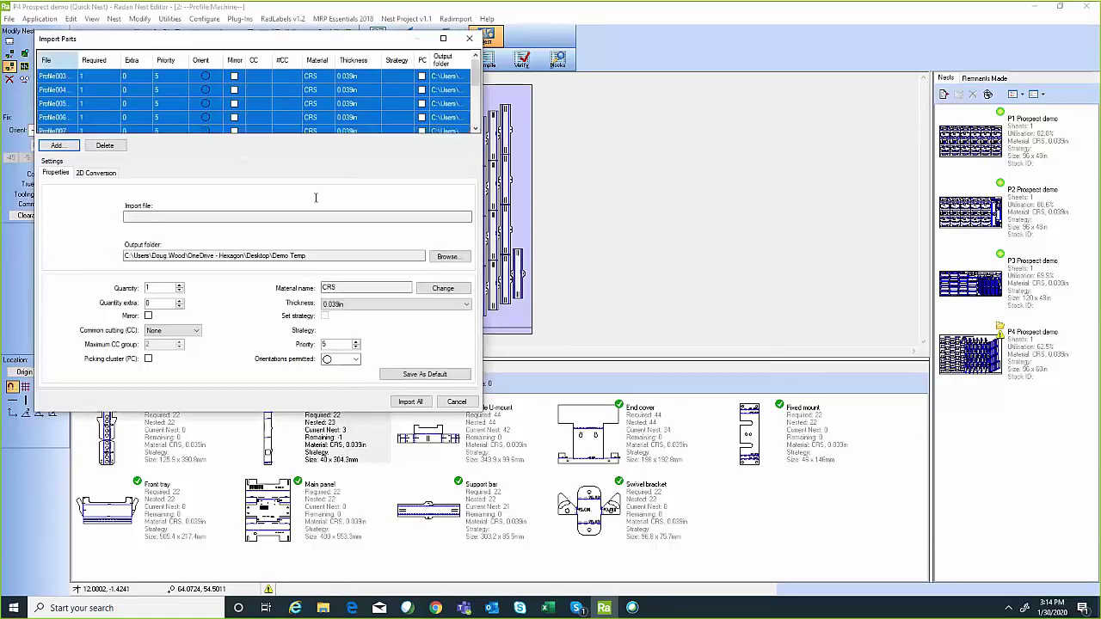
Set Profile004 to a quantity of 25 with a quantity extra of 10
click(51, 78)
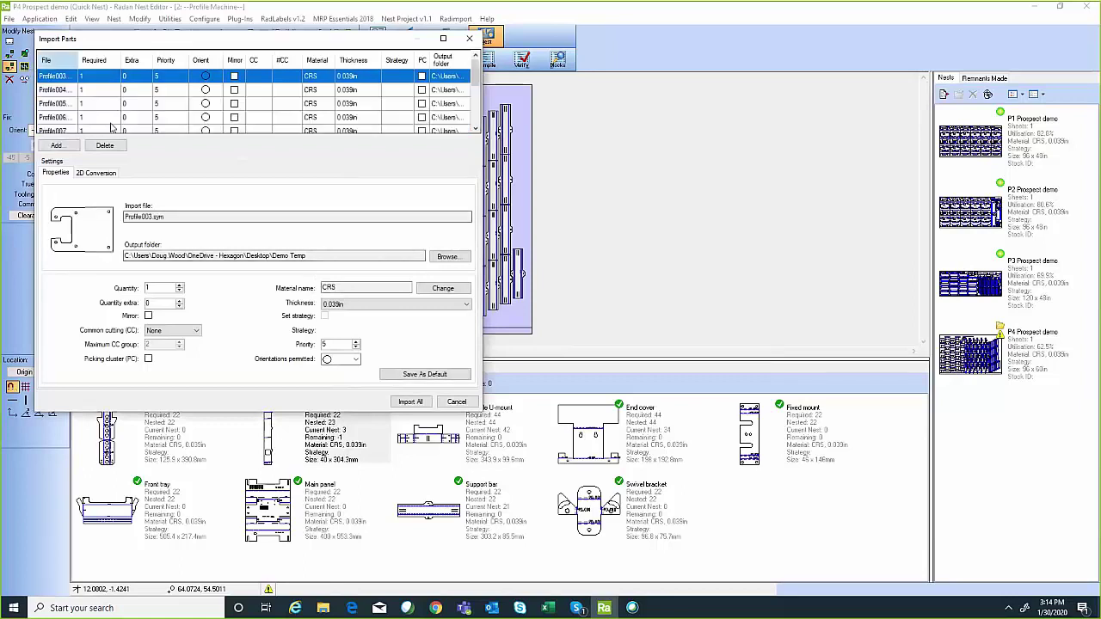
click(53, 89)
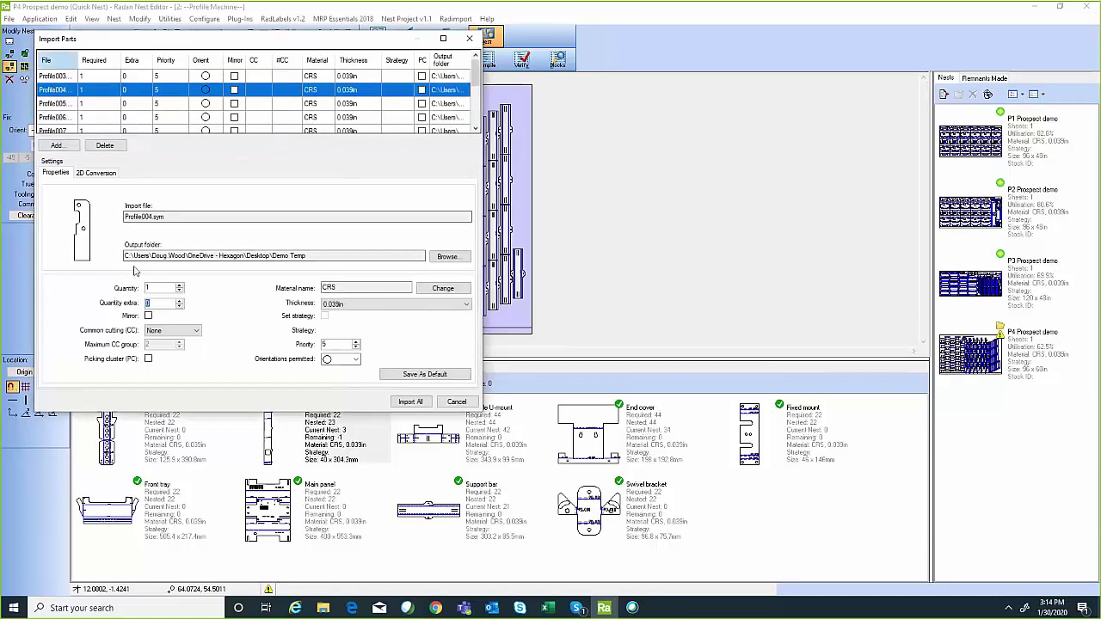
key(shift+Tab)
text(25)
click(148, 302)
double_click(148, 303)
text(1)
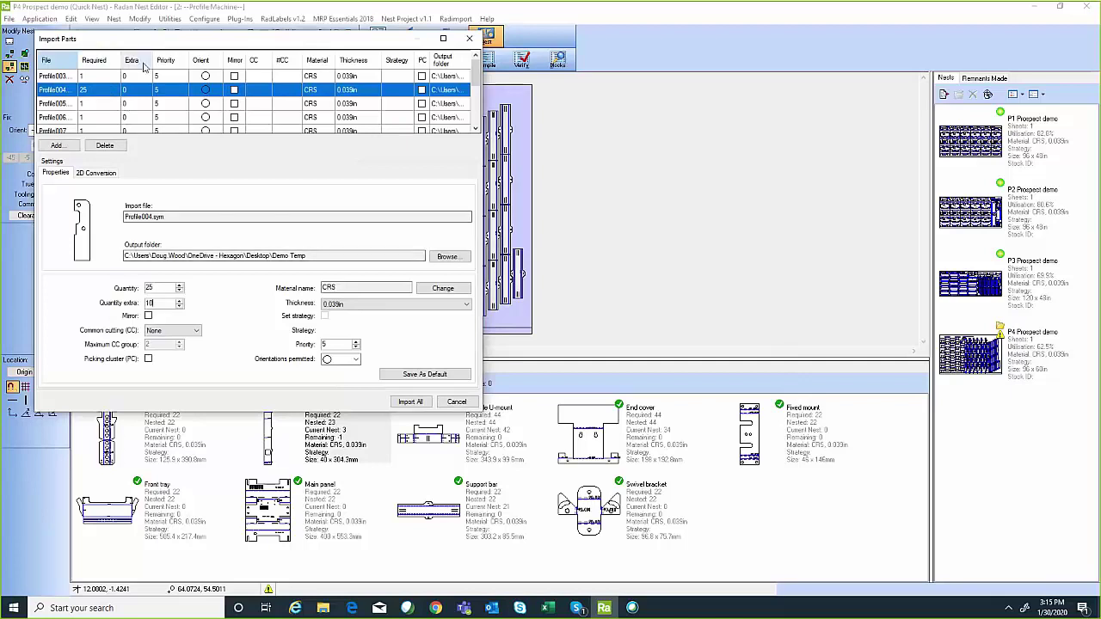
Examine the previews and settings of the other profiles to import, including Profile006, Profile007, Profile011, Profile012 and Profile013
click(65, 78)
click(74, 118)
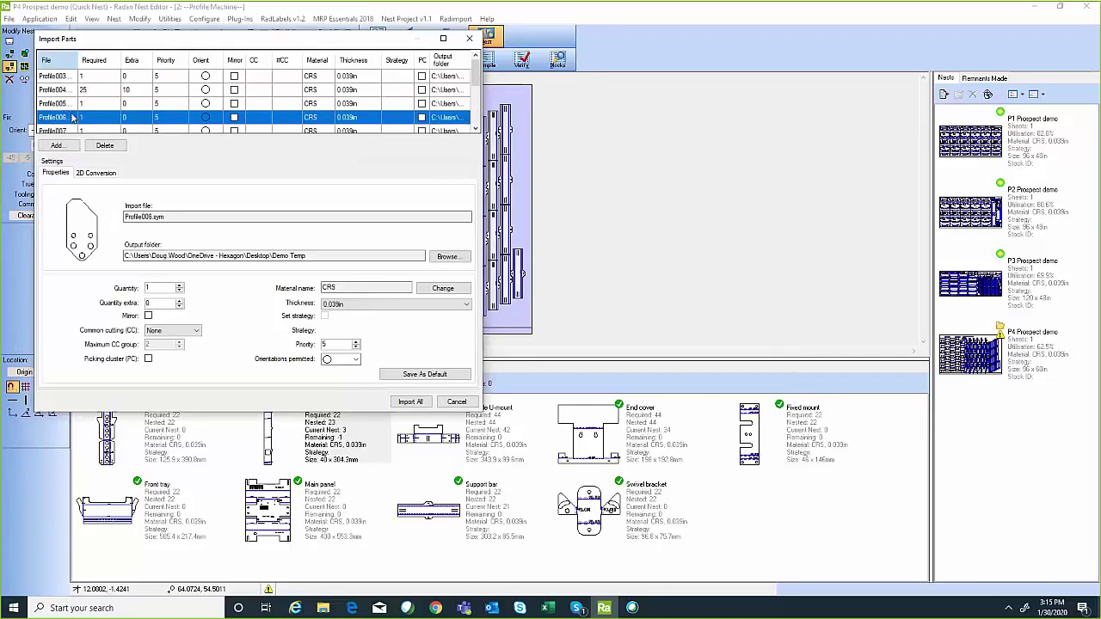
click(70, 131)
scroll(69, 131, down, 2)
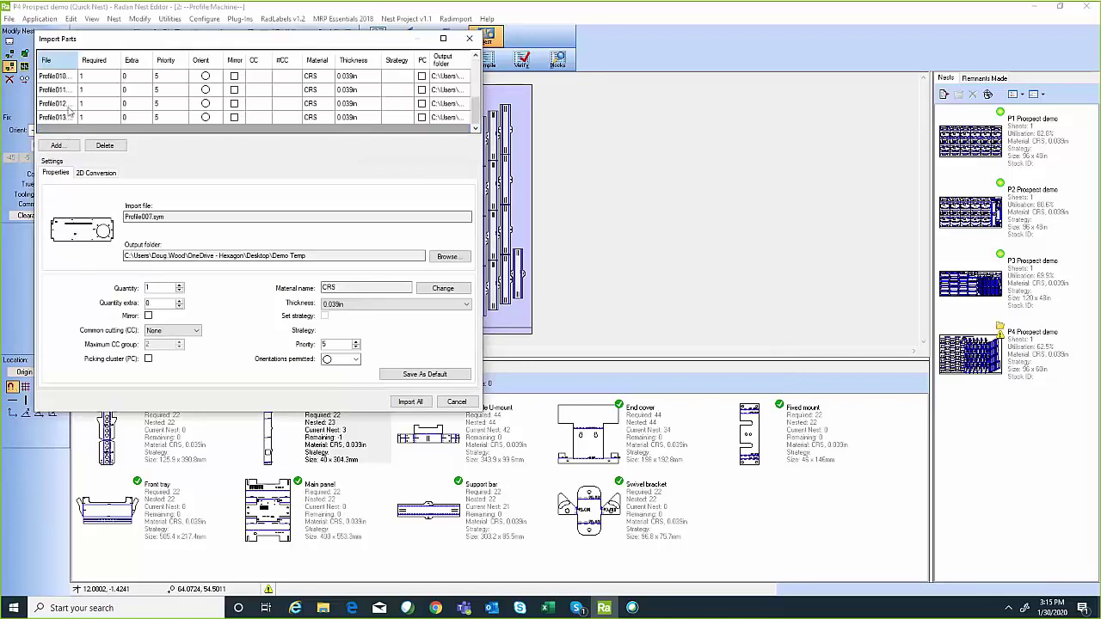
click(67, 105)
click(69, 118)
click(65, 103)
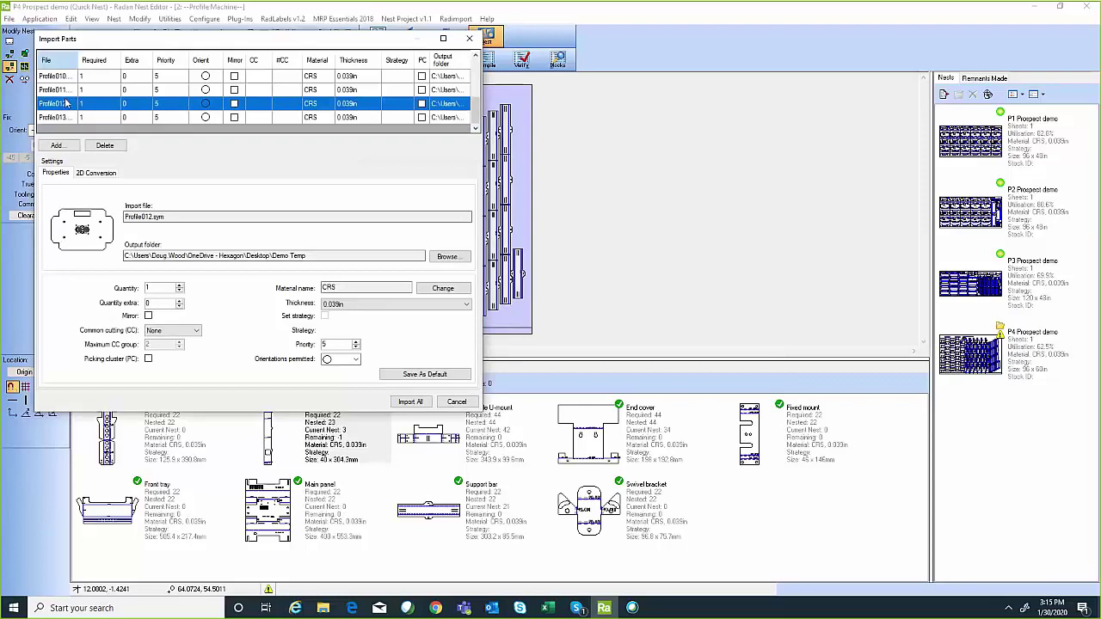
click(67, 91)
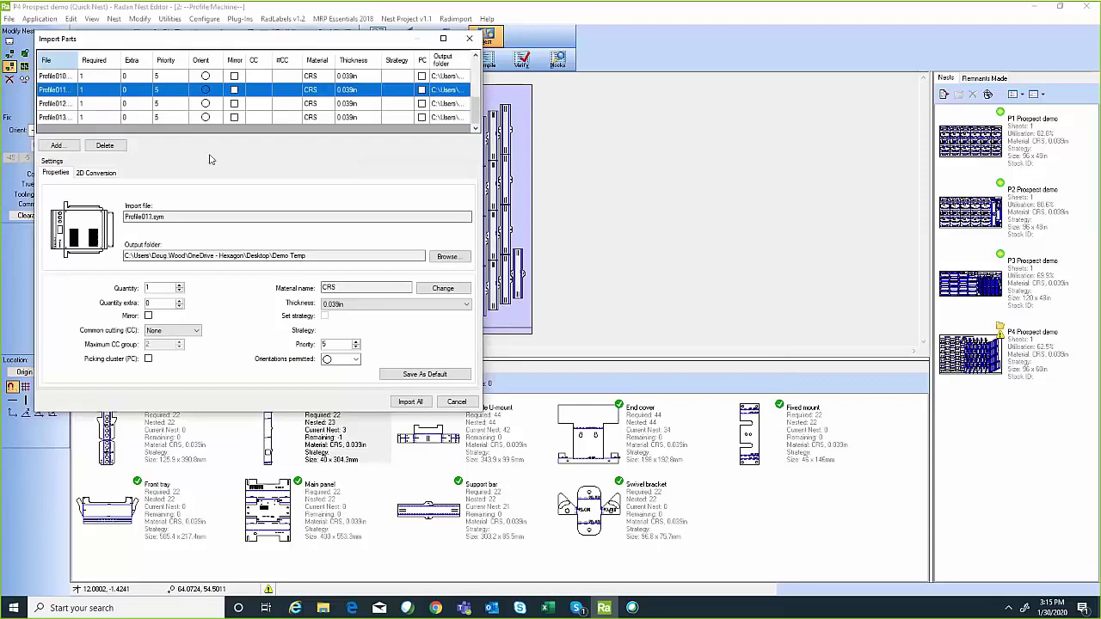
Select all the listed profiles and import them into the nest's parts list
key(ctrl+a)
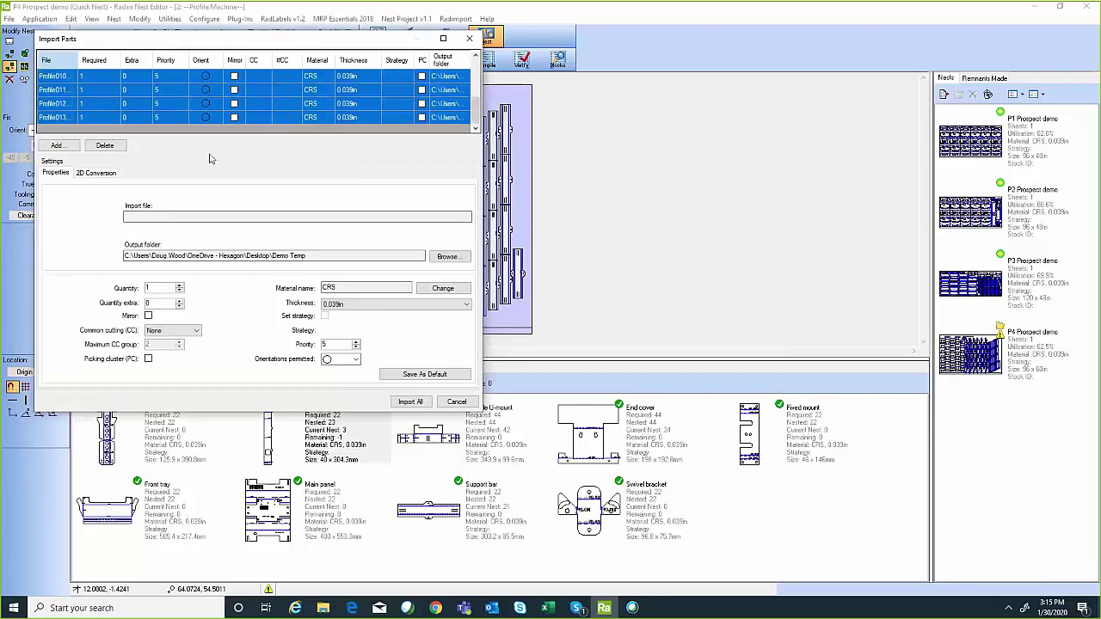
click(411, 402)
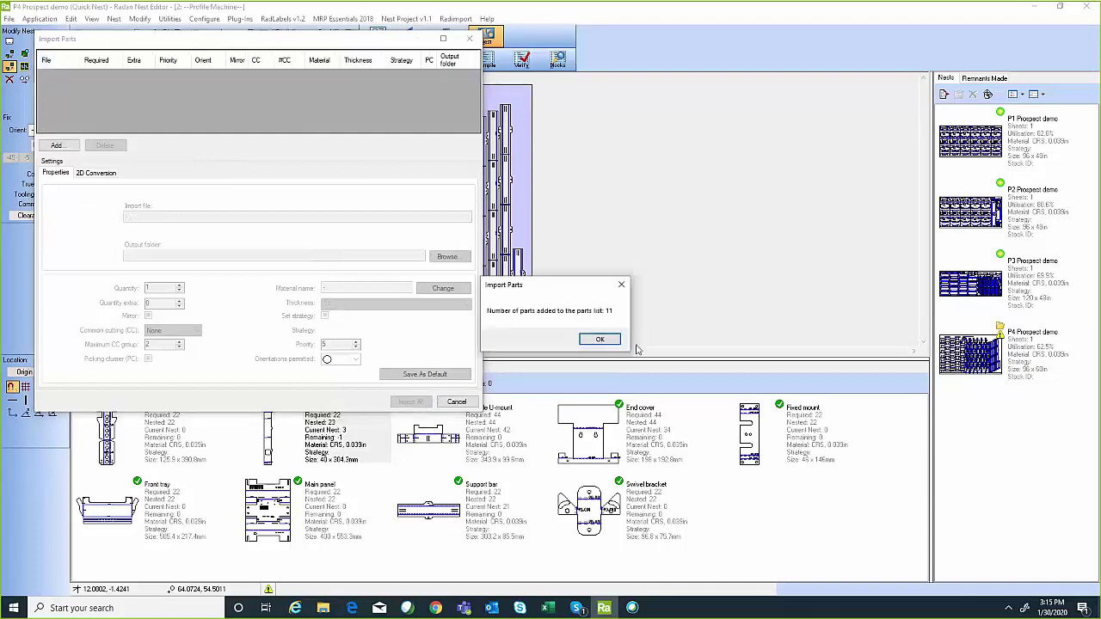
click(613, 339)
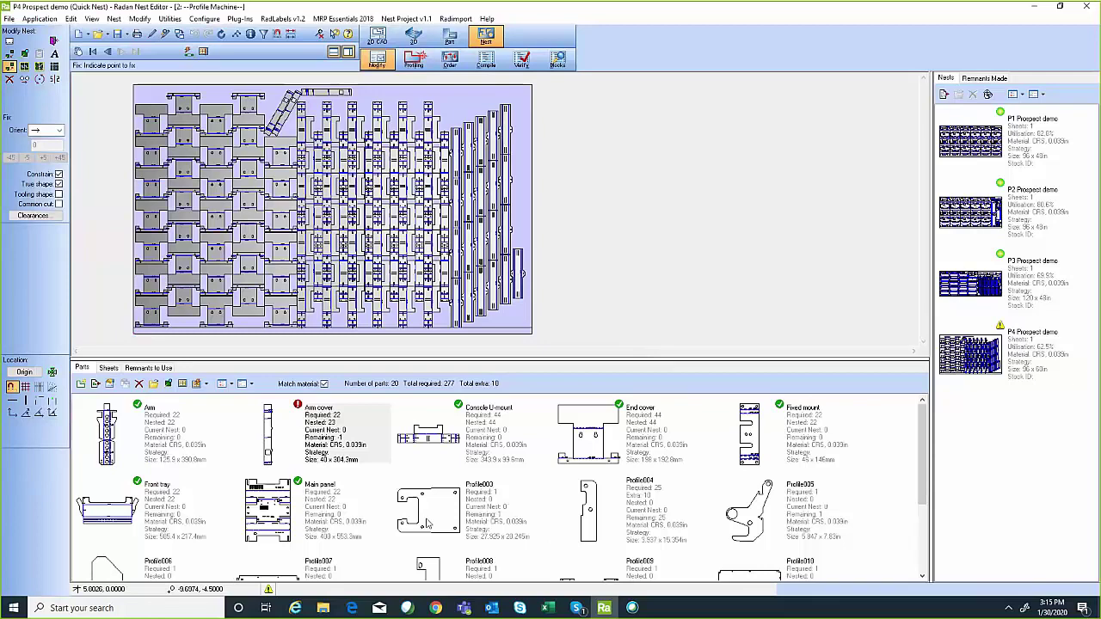
Fill the free areas of the P4 sheet with parts from the schedule using Window Nest with a time of 2 s
drag(919, 462, 965, 387)
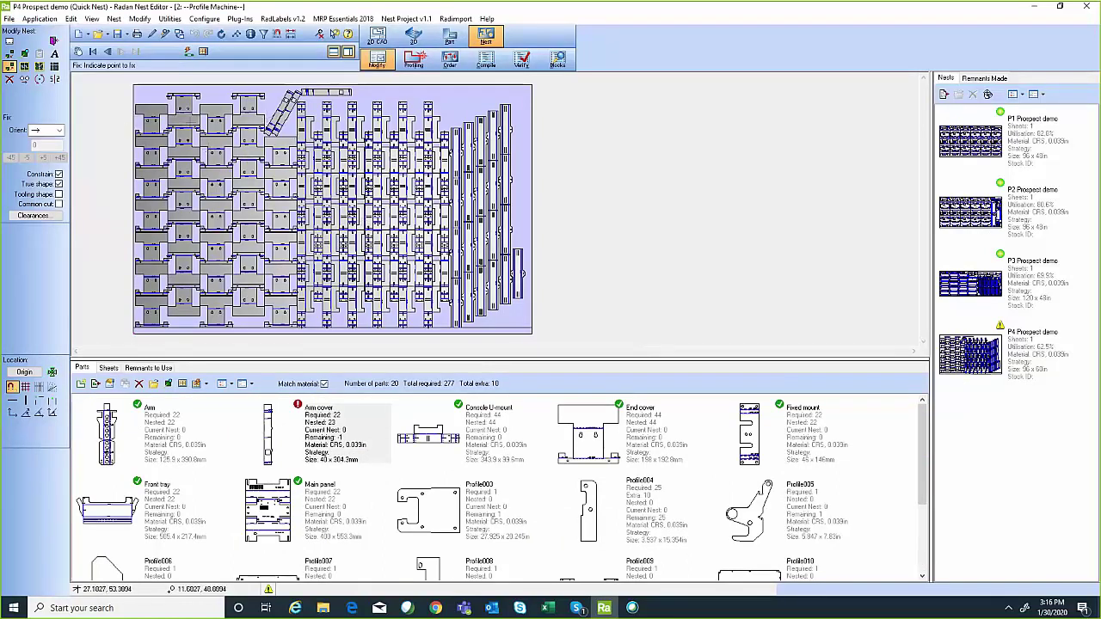
scroll(307, 164, up, 1)
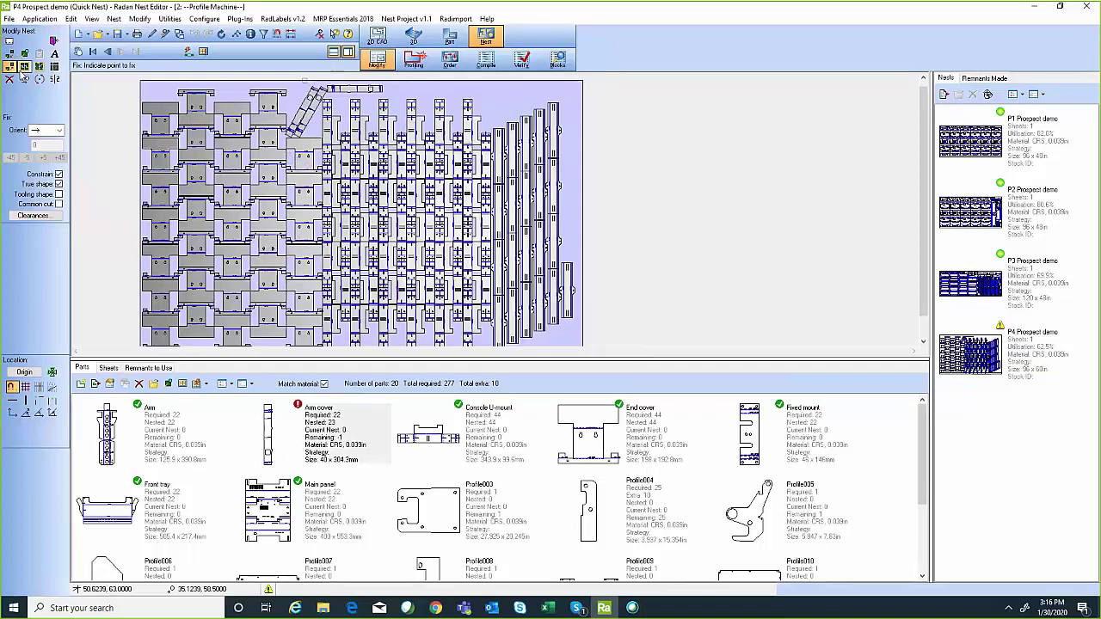
click(39, 67)
click(36, 167)
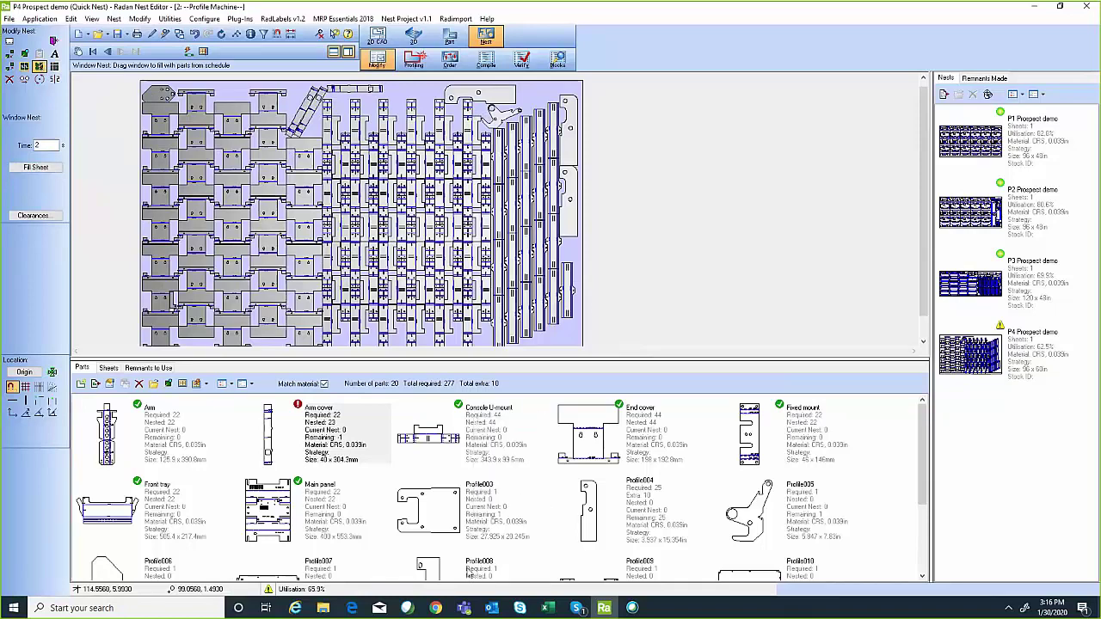
Fill the remaining gaps of the P4 sheet with copies of Profile008, using a time of 2 s
drag(435, 571, 216, 93)
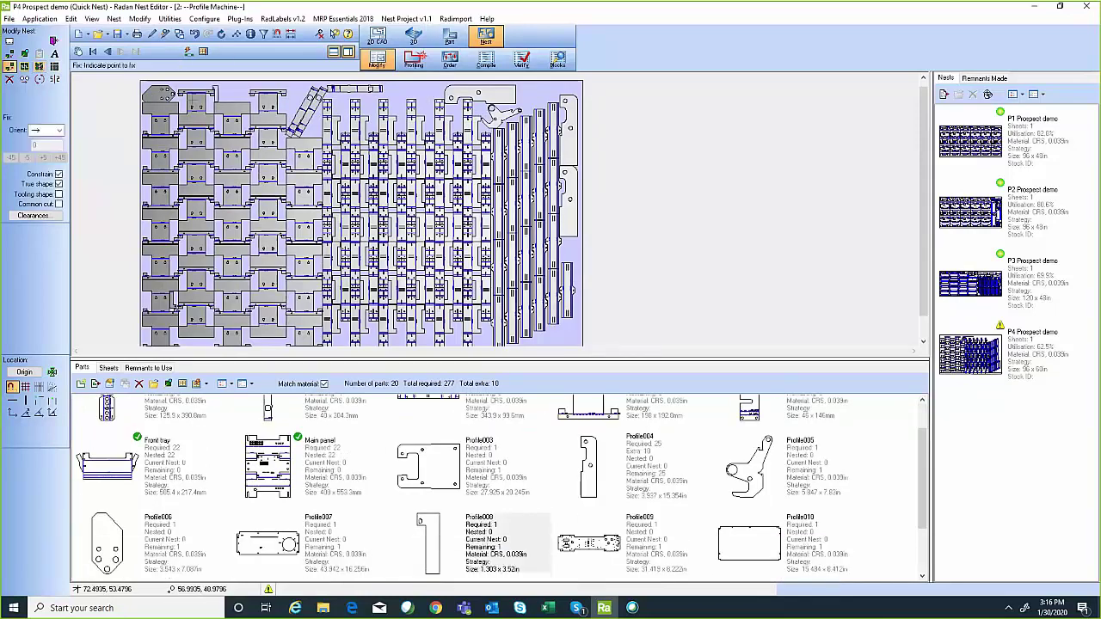
click(38, 68)
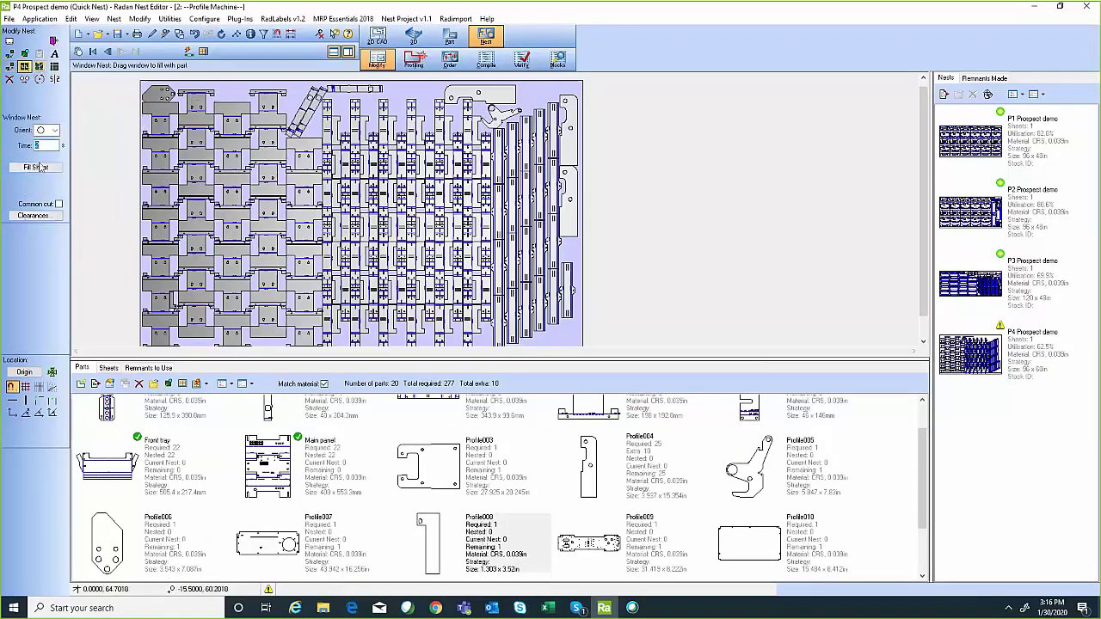
click(37, 170)
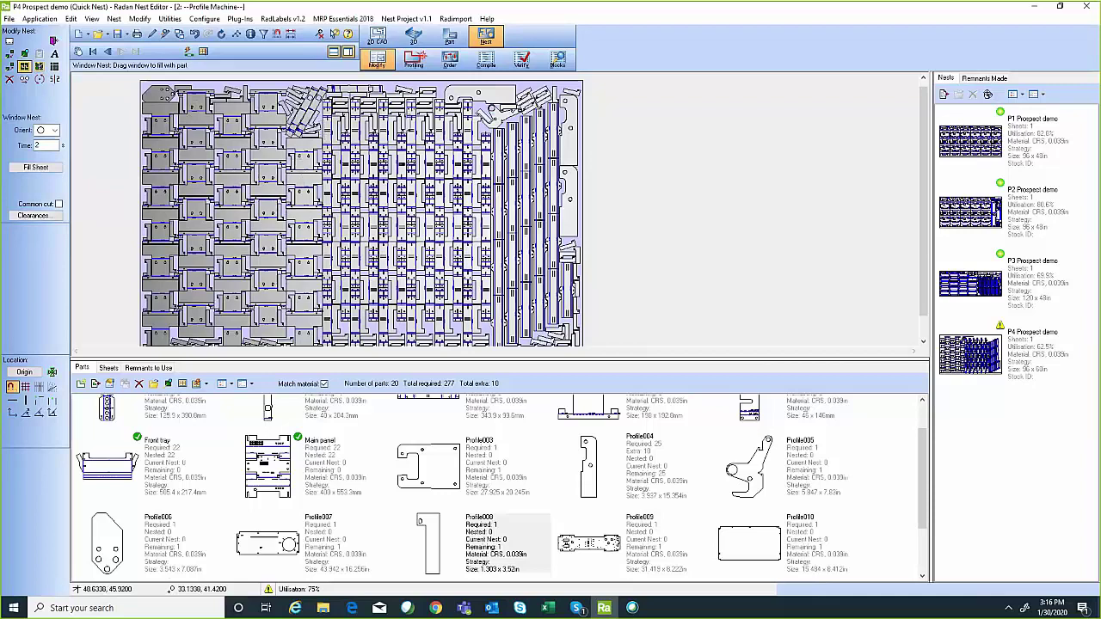
scroll(547, 134, up, 1)
scroll(535, 131, down, 1)
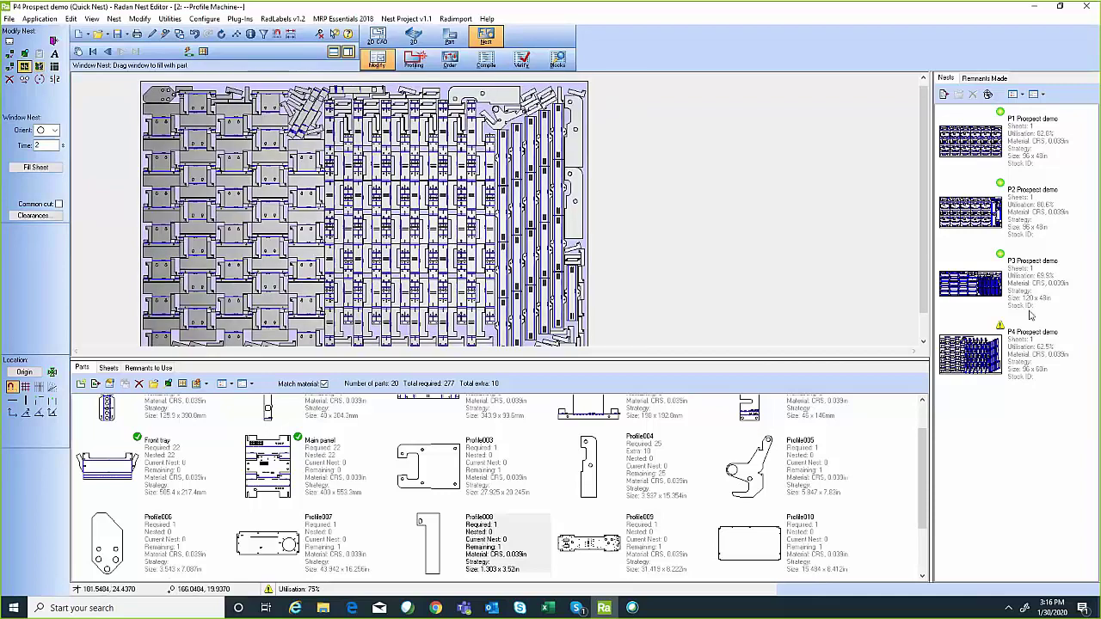
Finish the manual nesting of P4 Prospect demo, updating the part counts in the nest schedule and running the automation options
mouse_move(1004, 326)
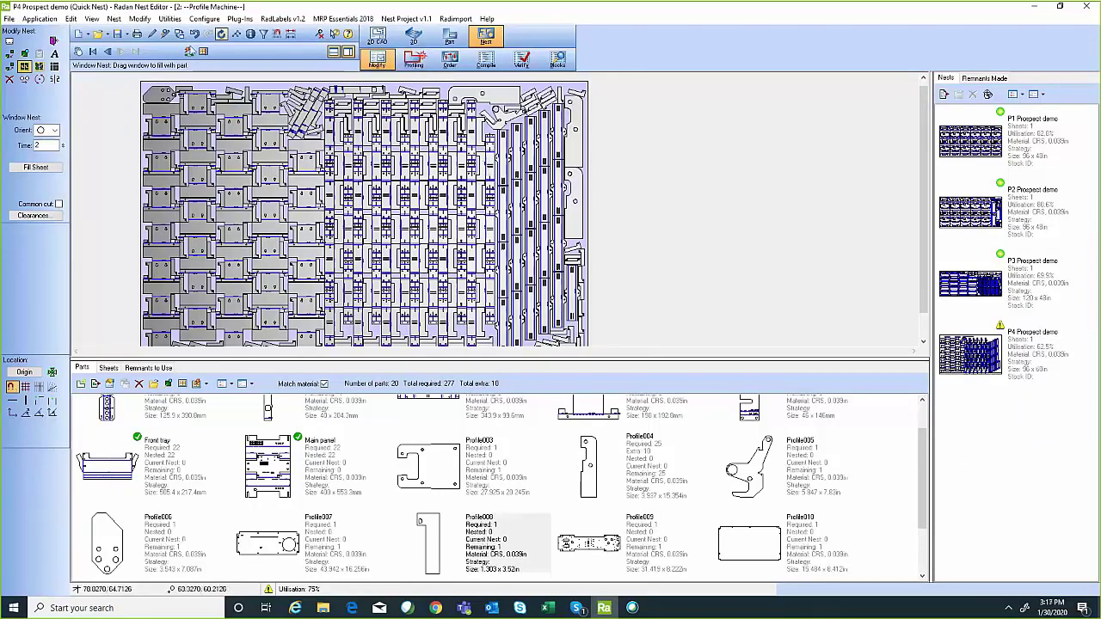
click(54, 41)
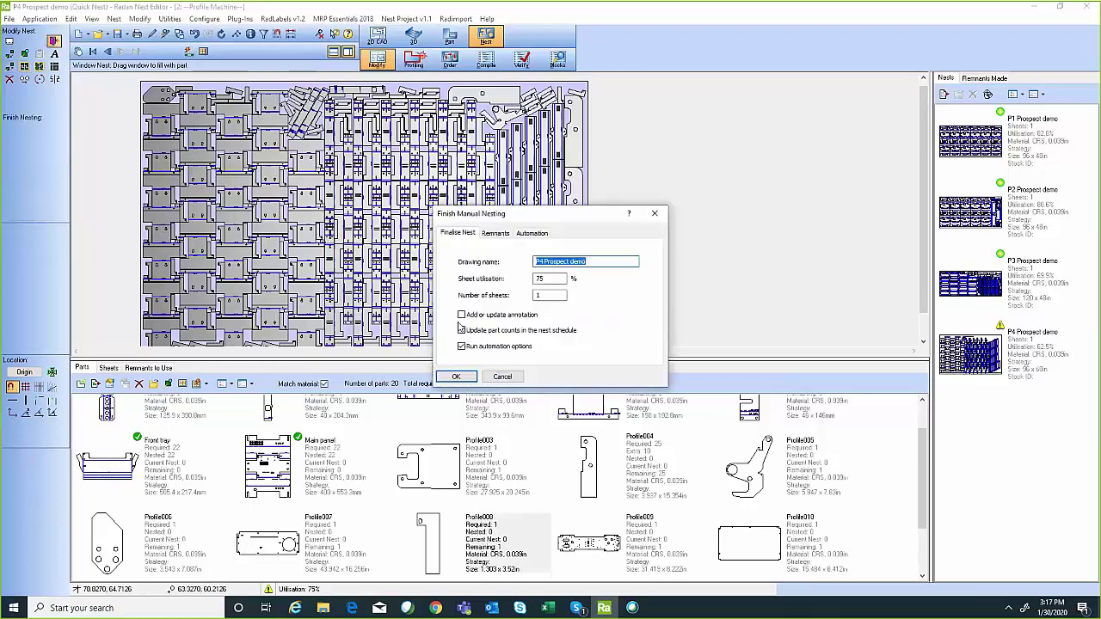
click(462, 331)
click(451, 376)
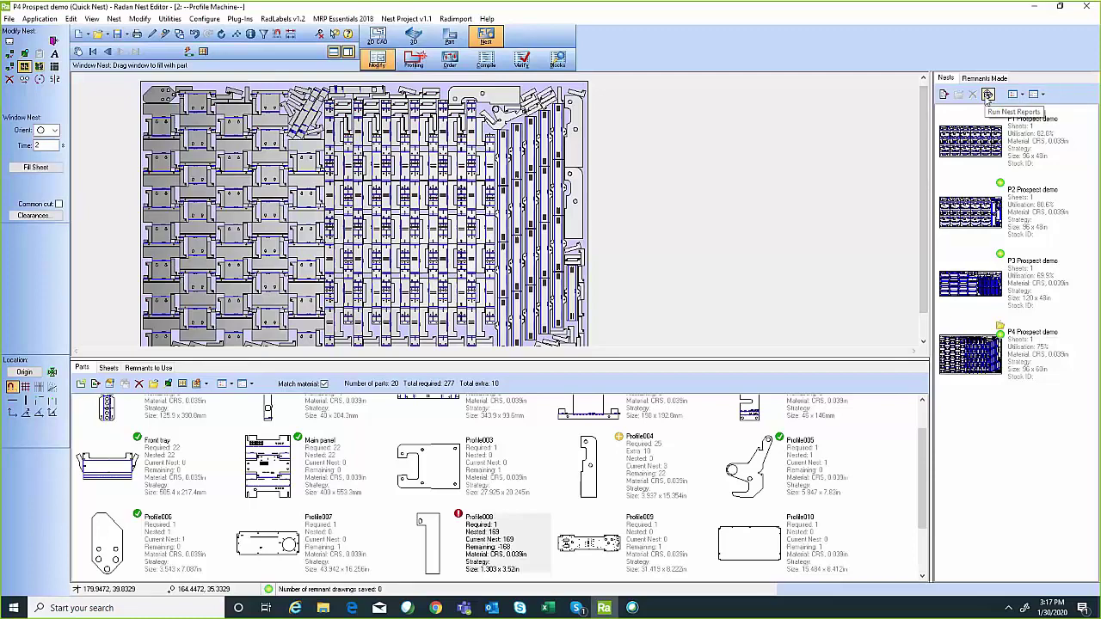
Run the nest reports and review the Sample - Nest Project Overview report through to the P4 Prospect demo page
click(988, 95)
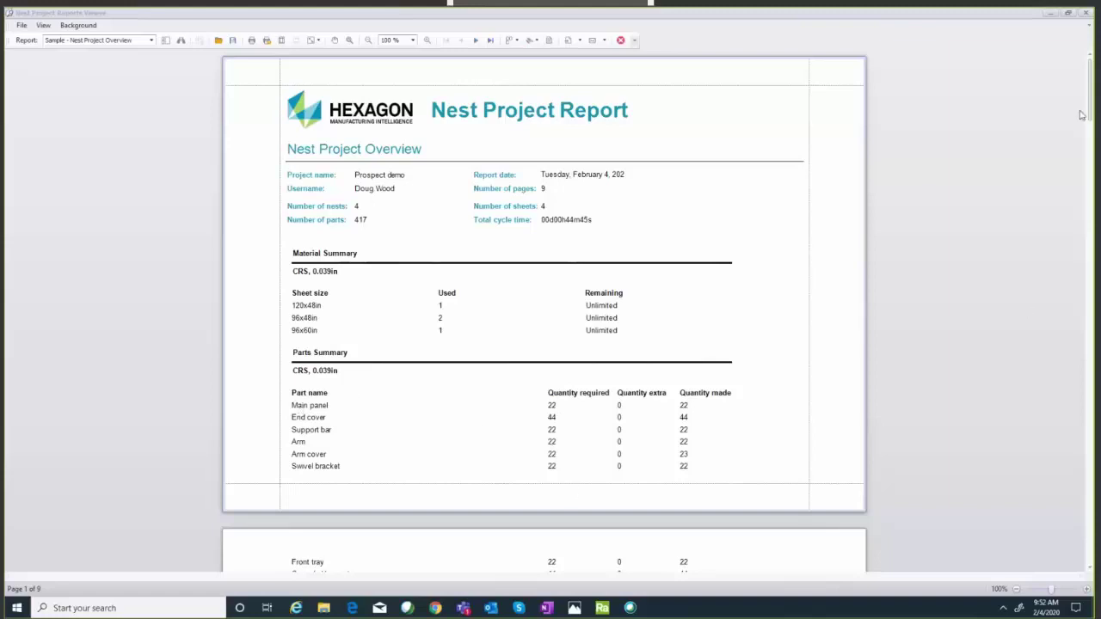
drag(1089, 115, 1089, 137)
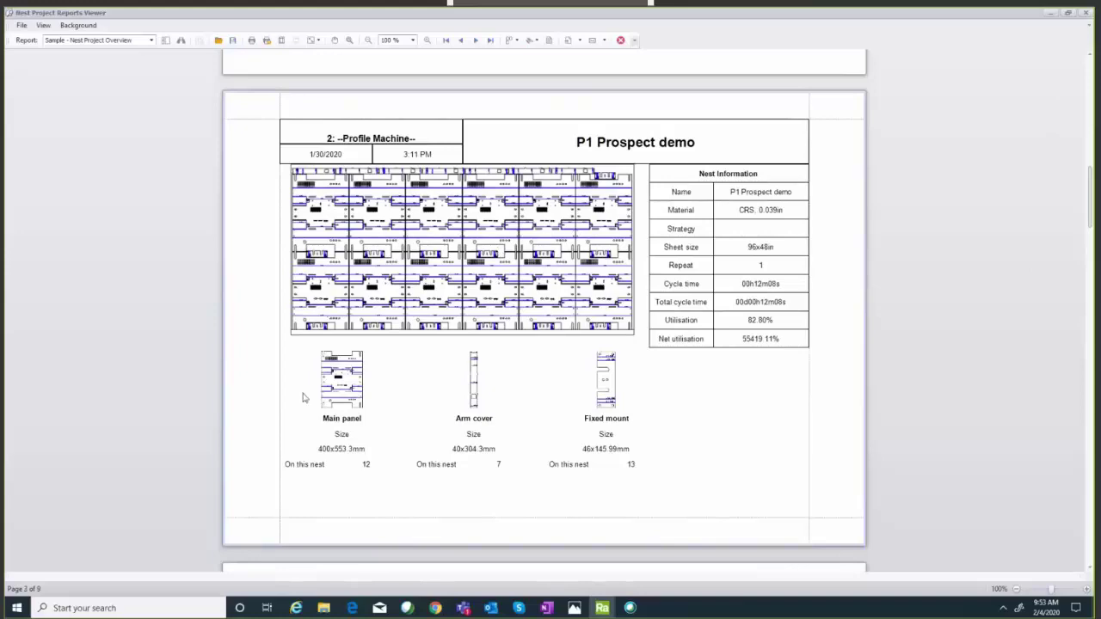
drag(1094, 188, 1090, 456)
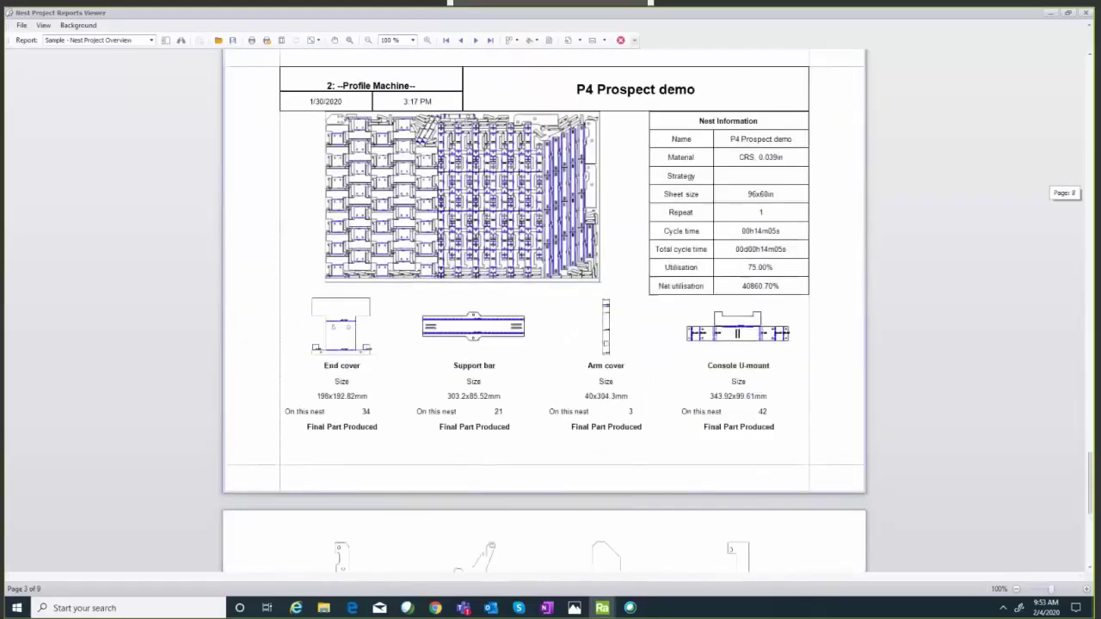
Switch to the Nest Overview report and review the parts nested on each sheet
click(151, 41)
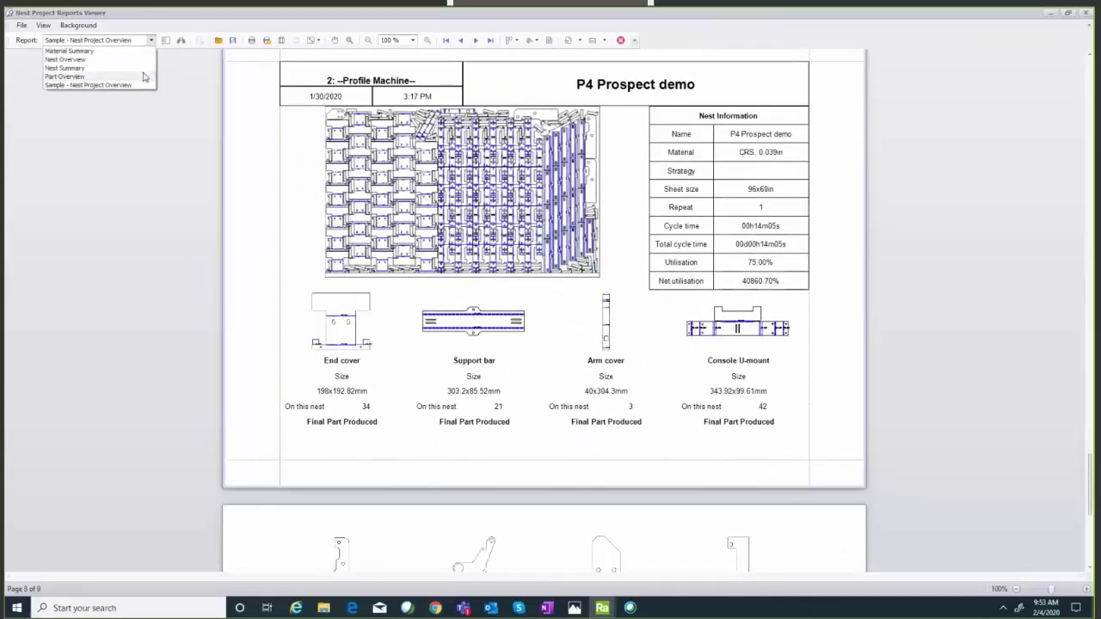
click(95, 60)
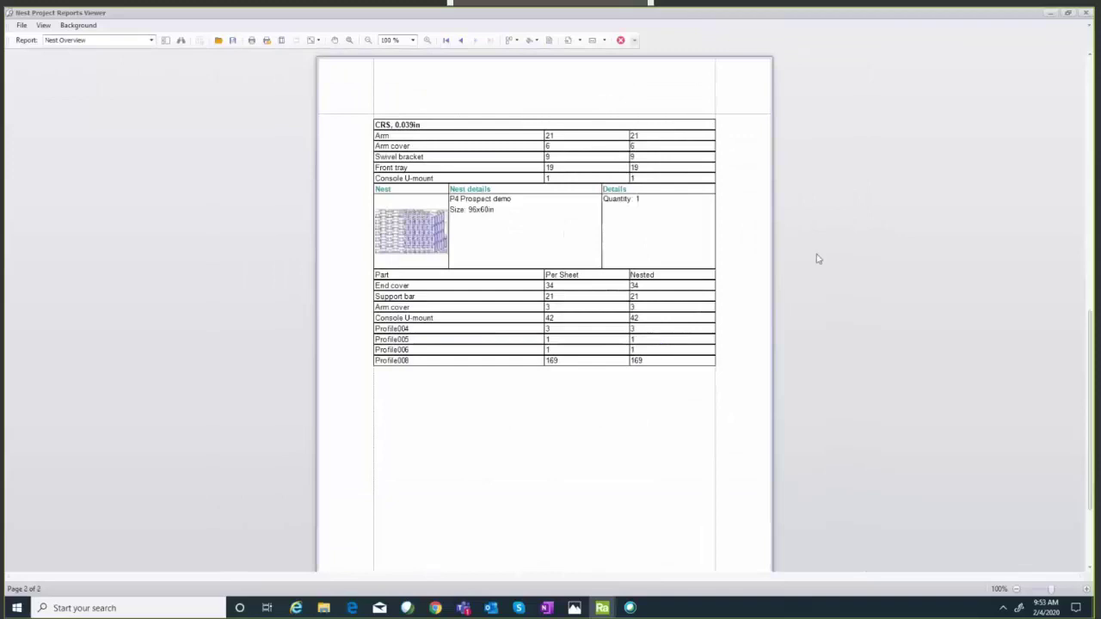
scroll(818, 258, down, 3)
scroll(819, 259, up, 5)
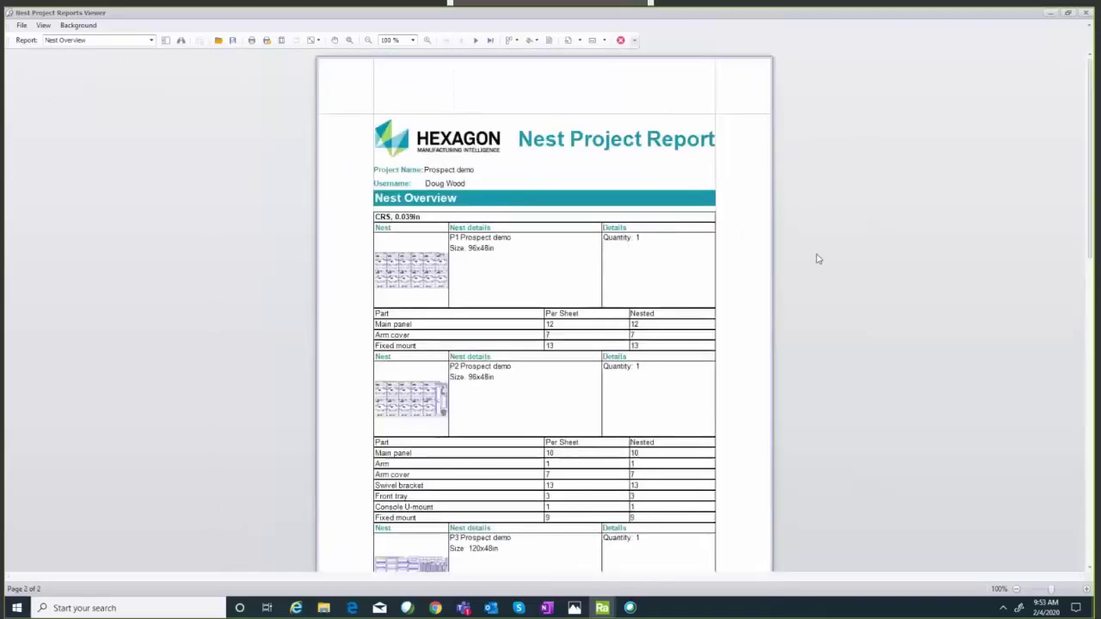
Review the Part Overview report's required, made and remaining quantities for each part, and close the report viewer
click(152, 40)
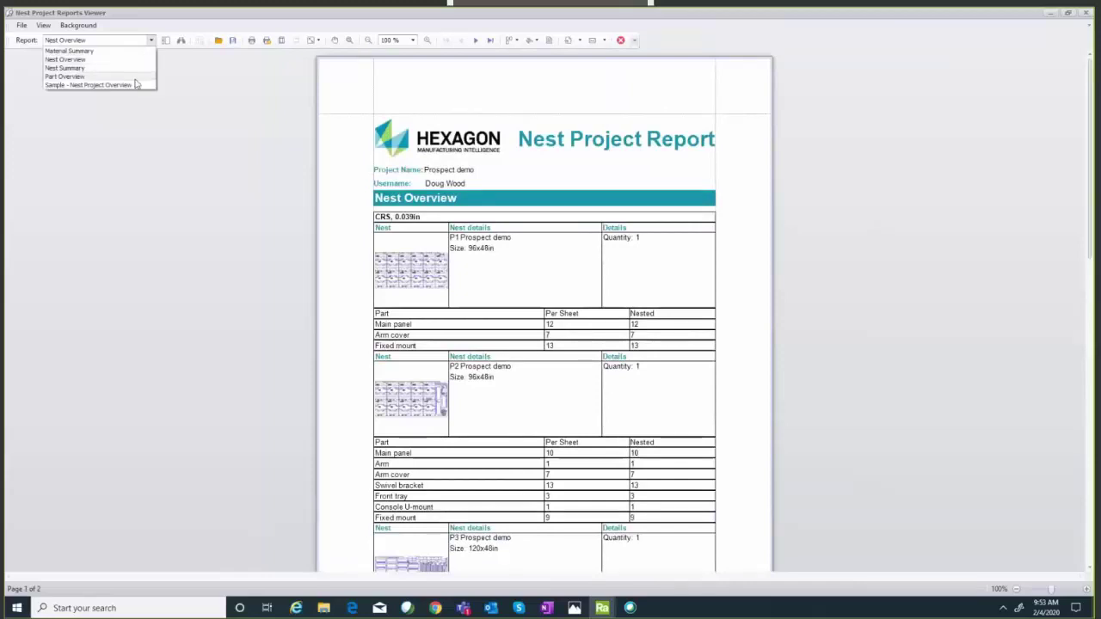
click(133, 76)
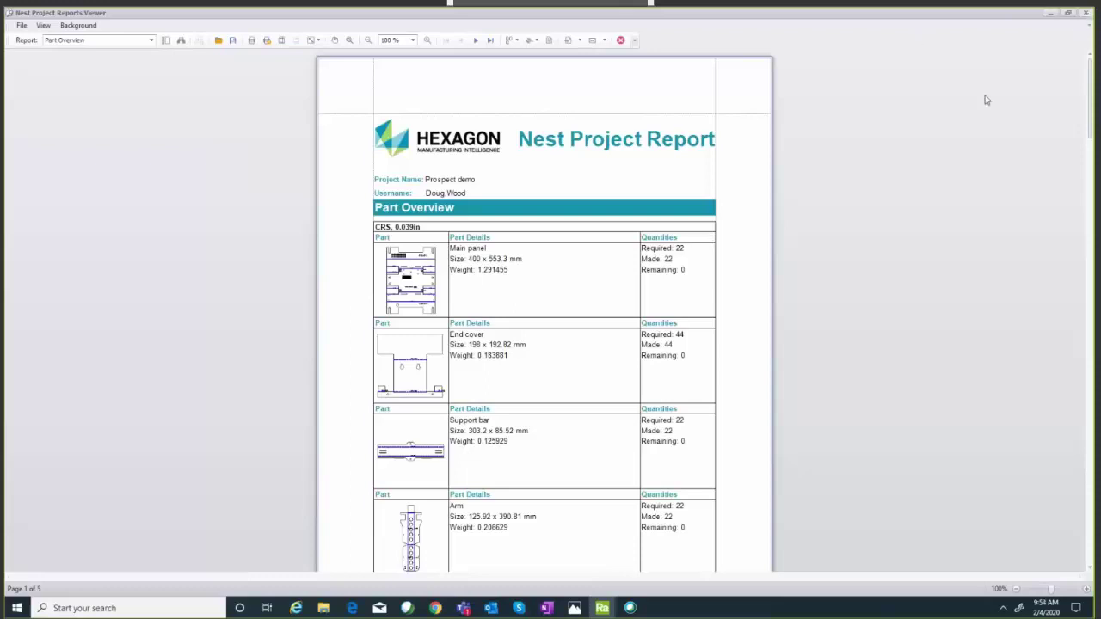
click(1086, 12)
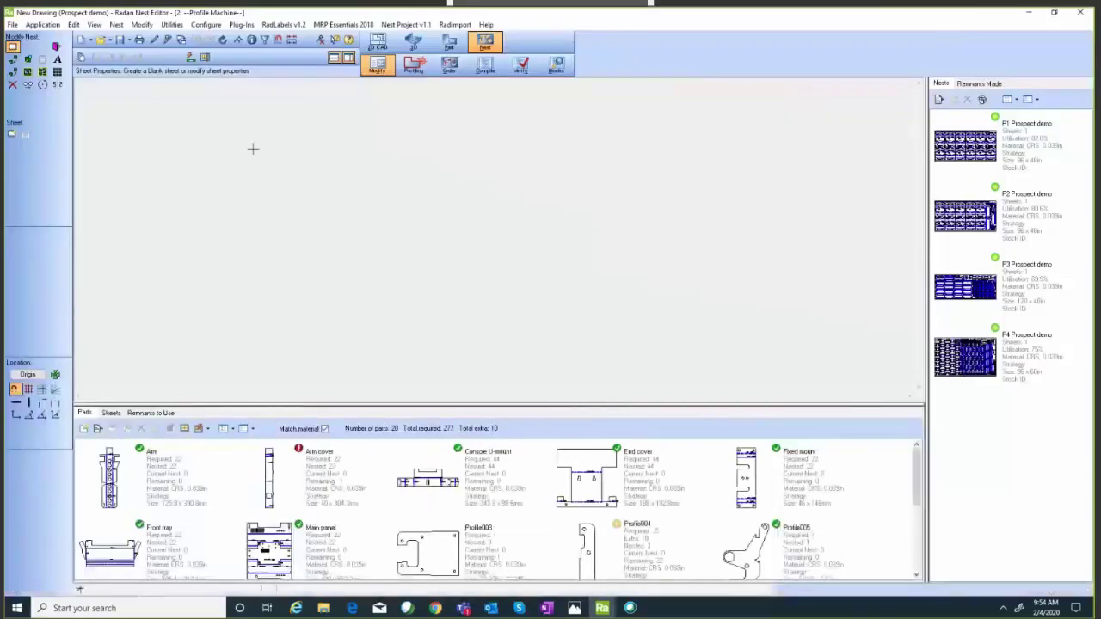
click(206, 25)
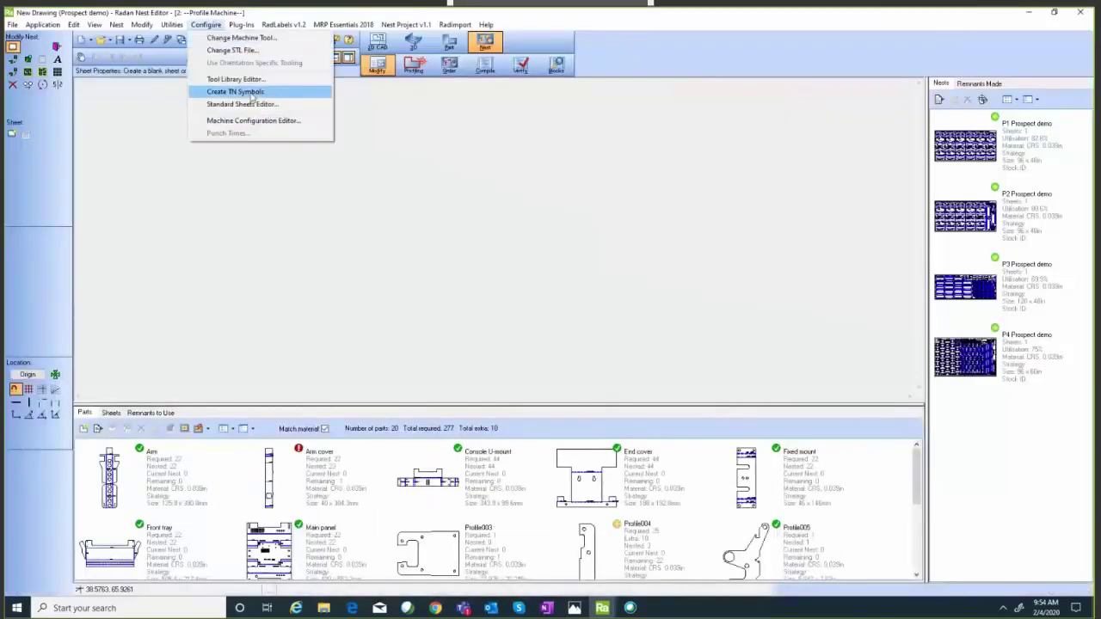
click(376, 62)
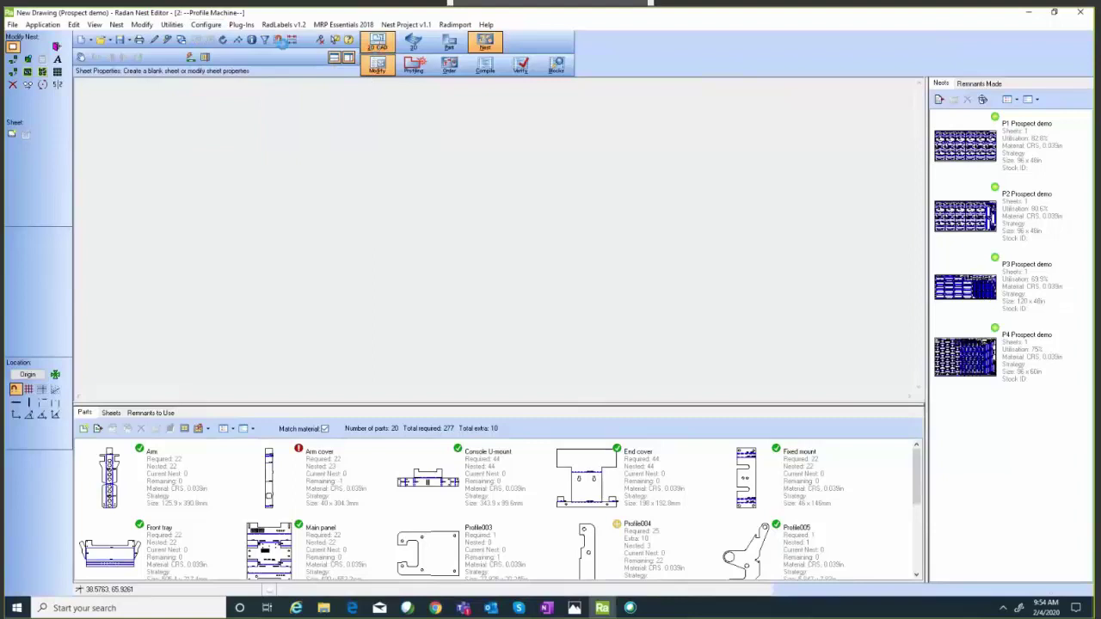
click(377, 43)
click(201, 24)
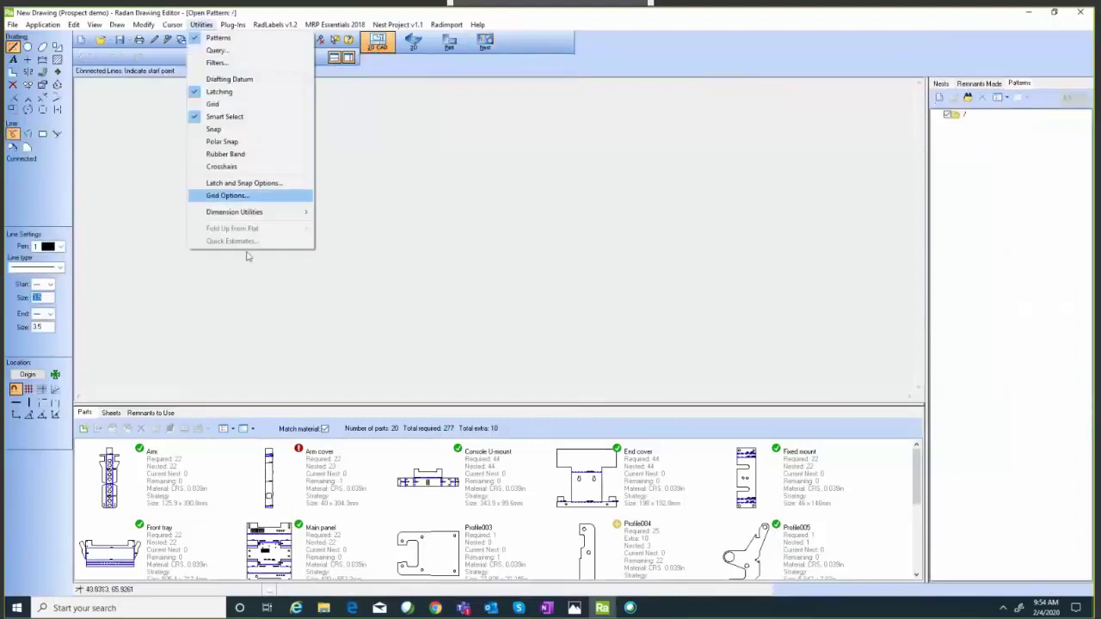
click(485, 41)
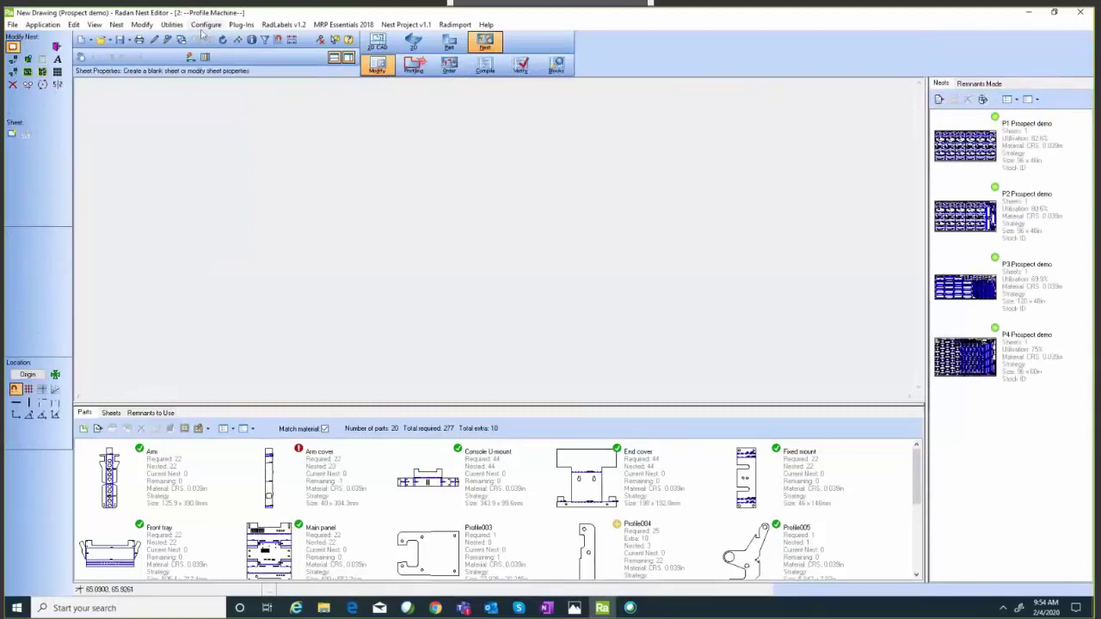
Save the project and run Quick Estimates on the nests, reviewing the detailed cost elements and time breakdown before closing
click(172, 25)
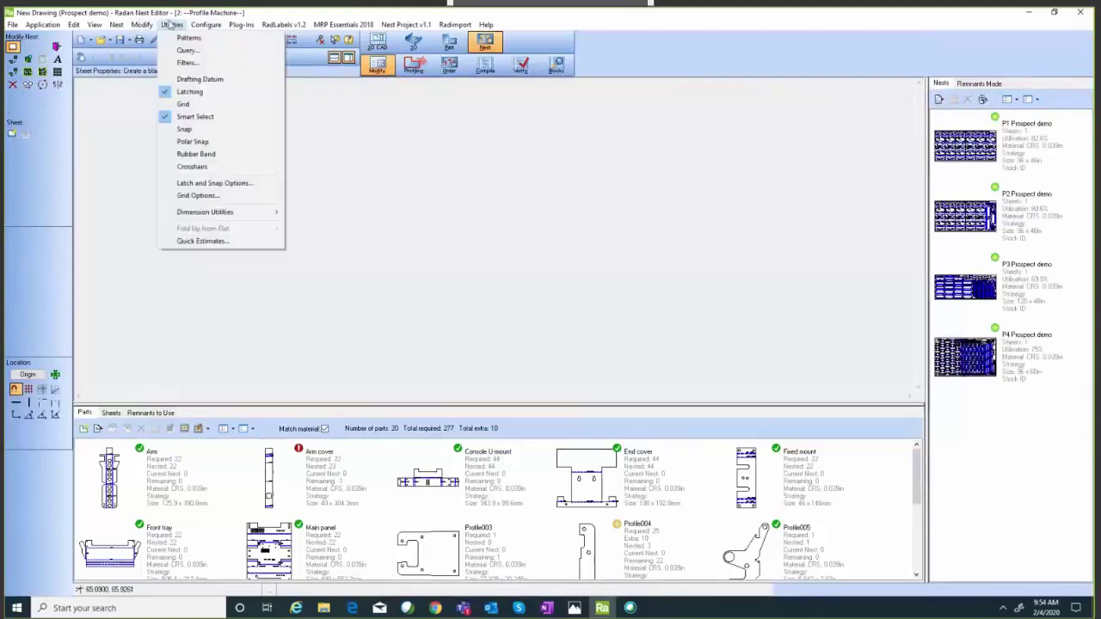
click(213, 240)
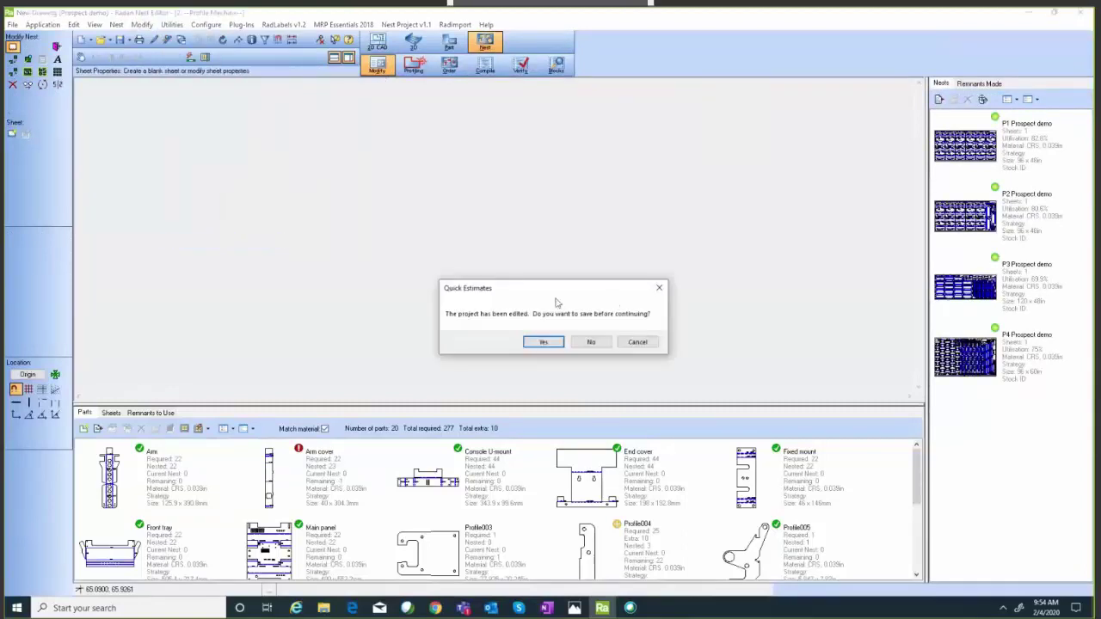
click(535, 343)
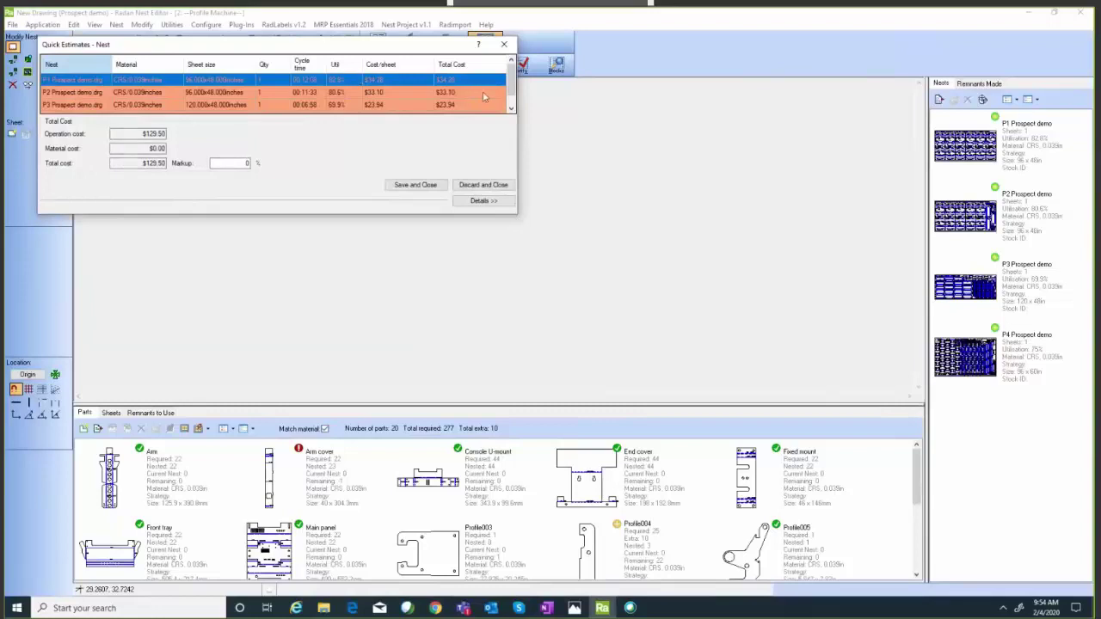
click(480, 200)
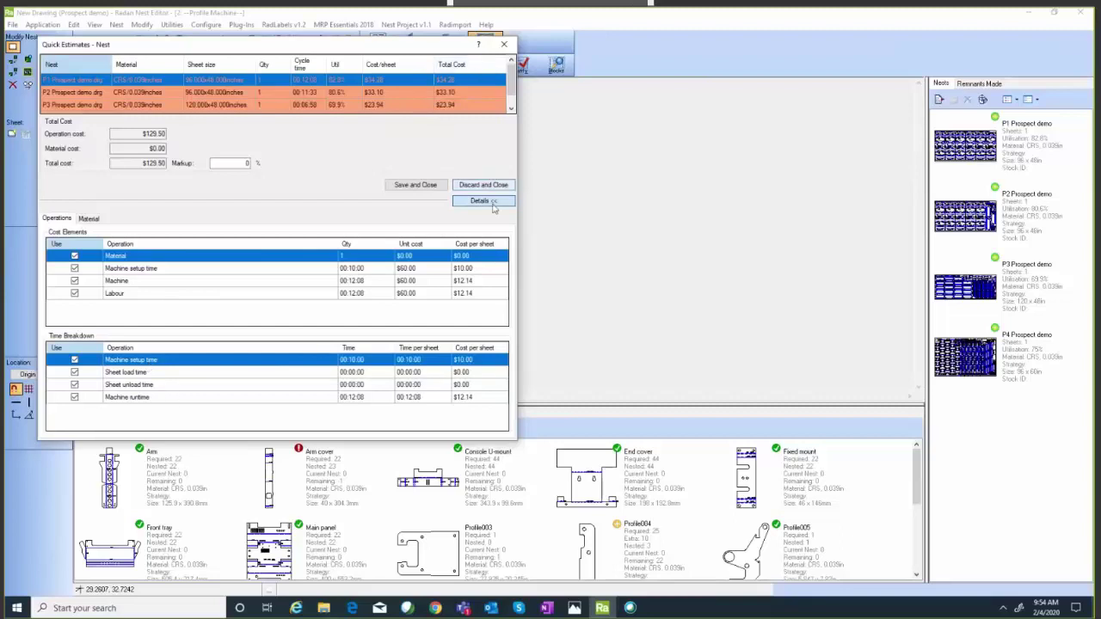
click(511, 108)
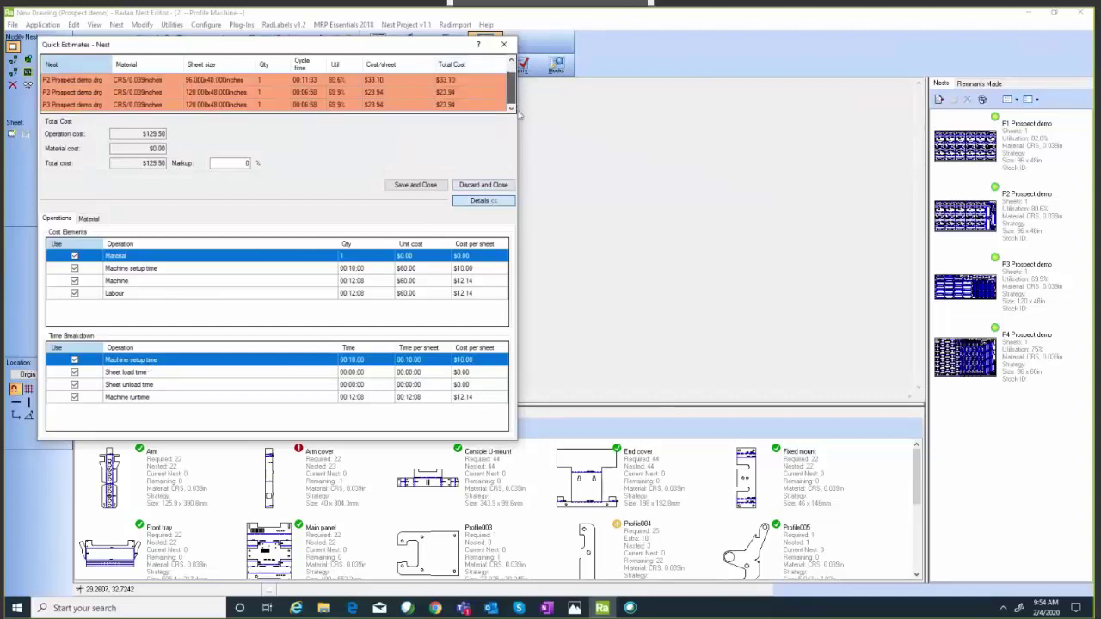
click(508, 47)
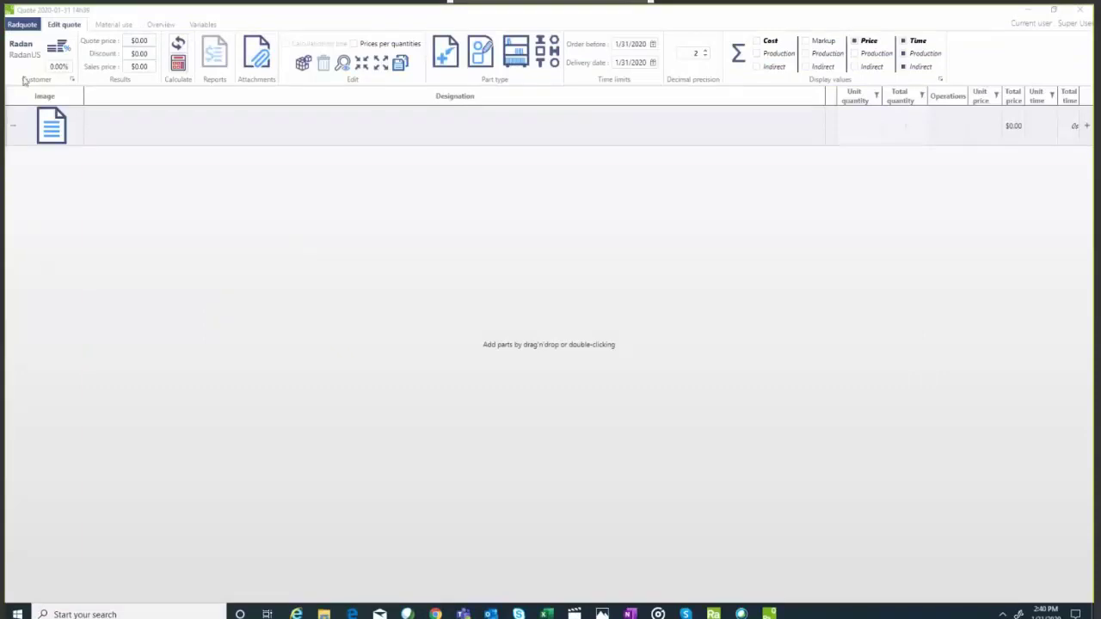
Switch to Radquote and confirm Radan as the quote's customer with RadanUS as the site
click(72, 80)
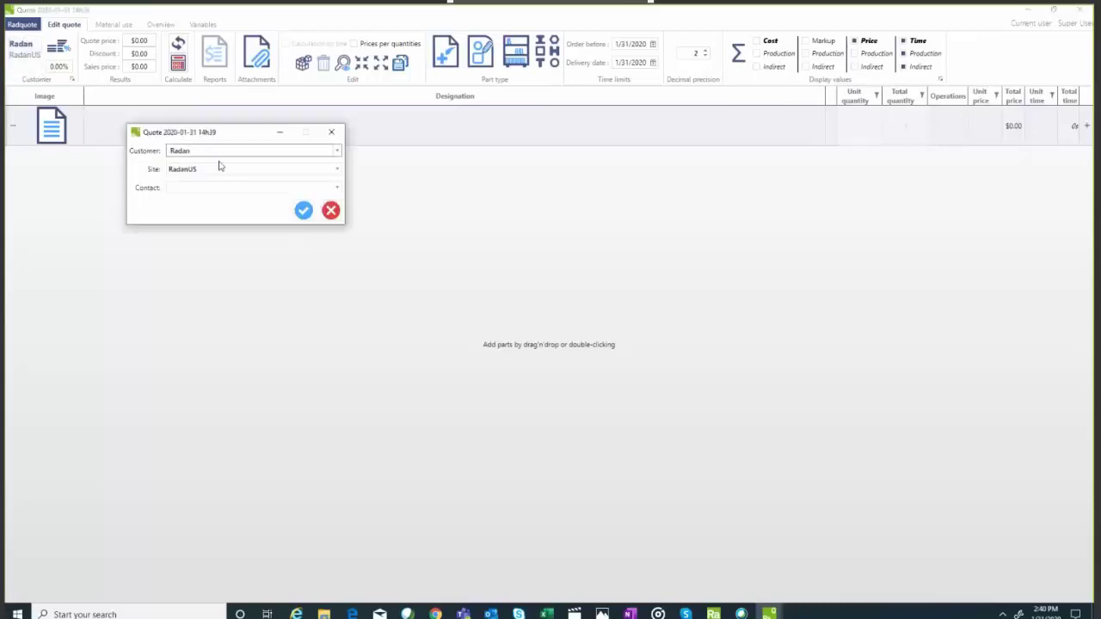
click(303, 210)
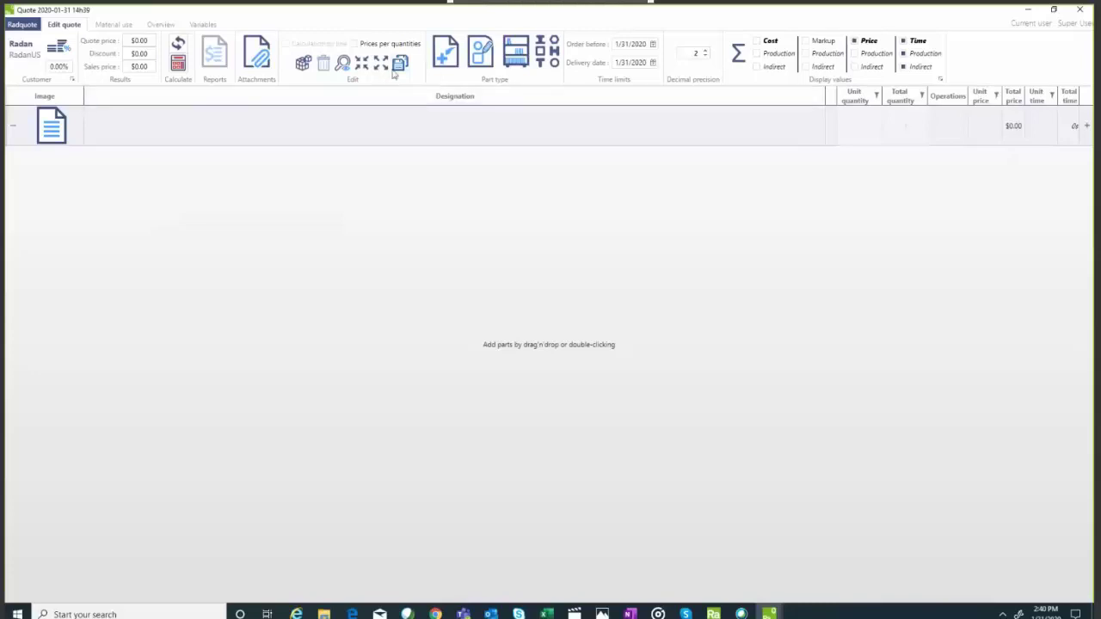
Add the project file Prospect demo.rpd from the RadanSales folder Projects\Prospect demo to the quote
click(451, 62)
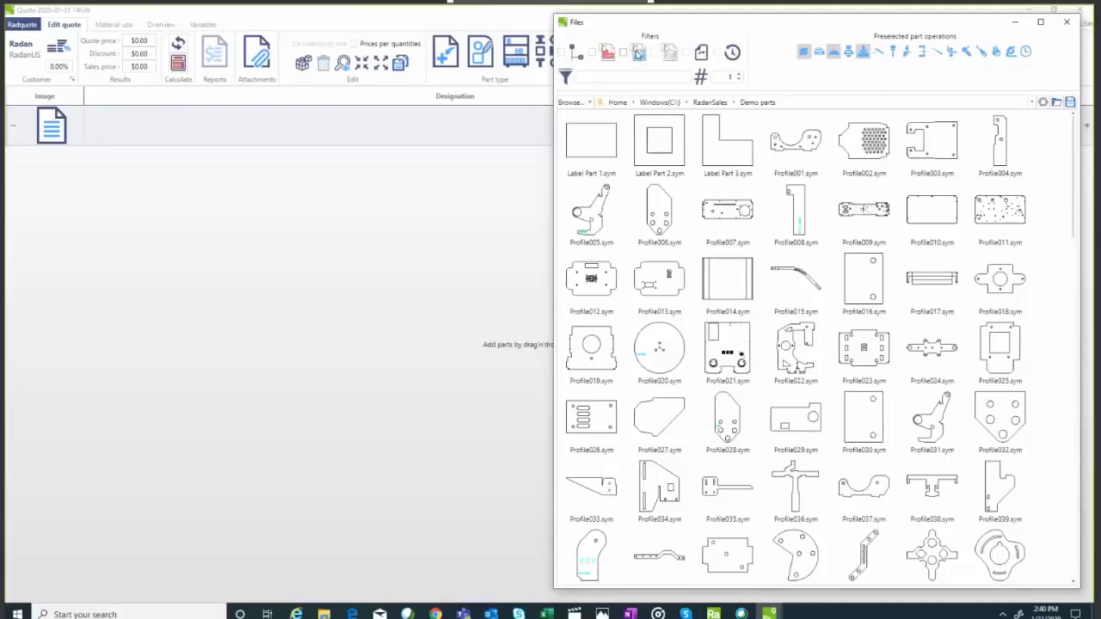
click(663, 55)
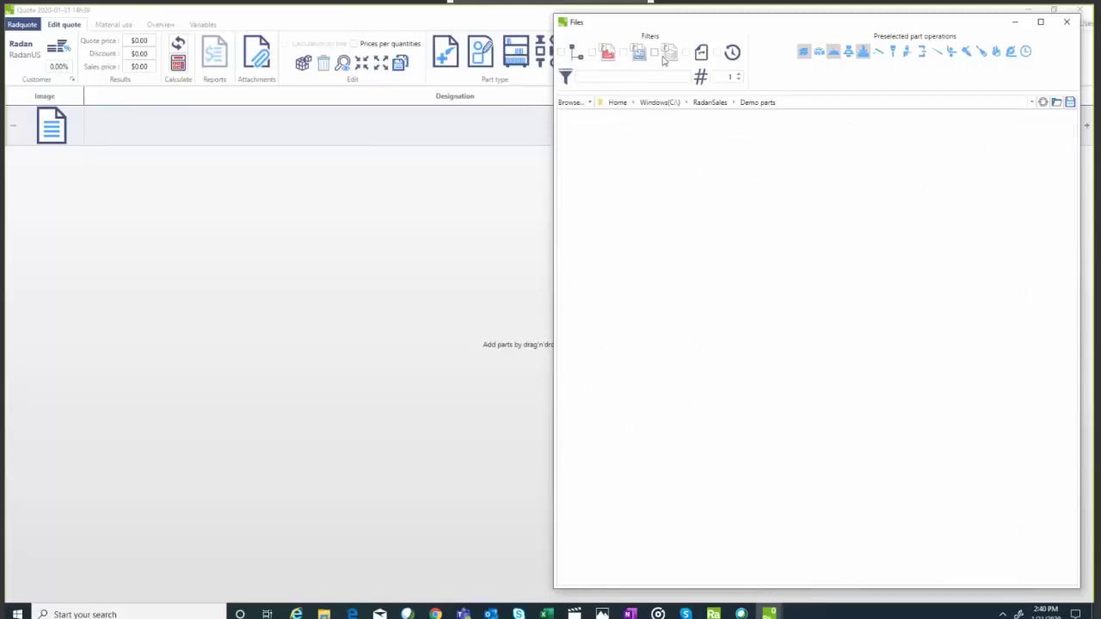
click(733, 102)
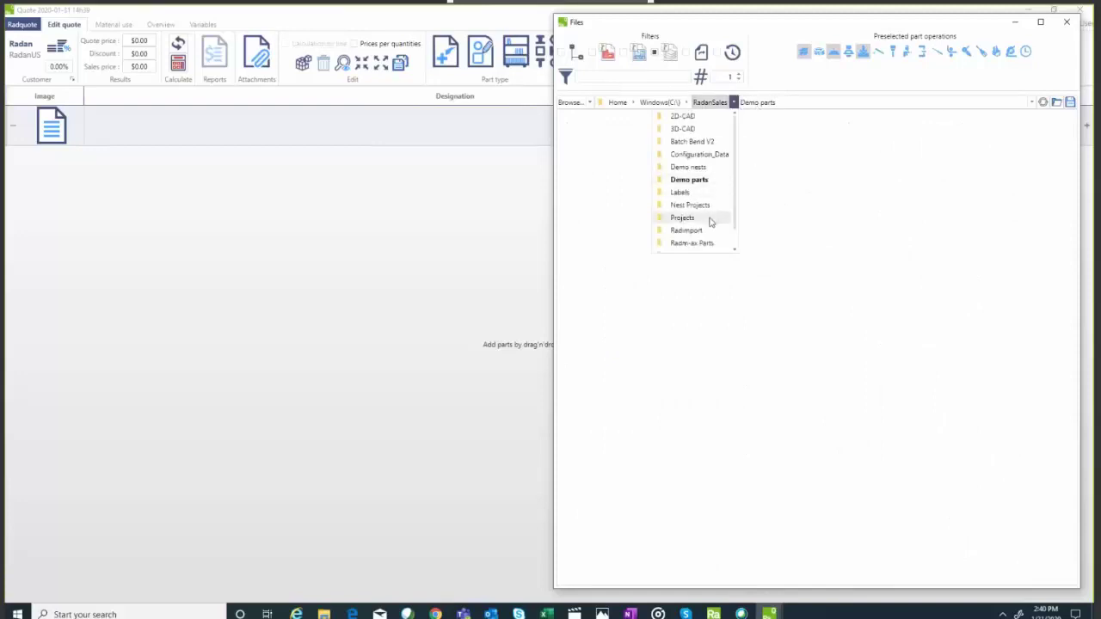
click(711, 219)
click(760, 103)
click(731, 167)
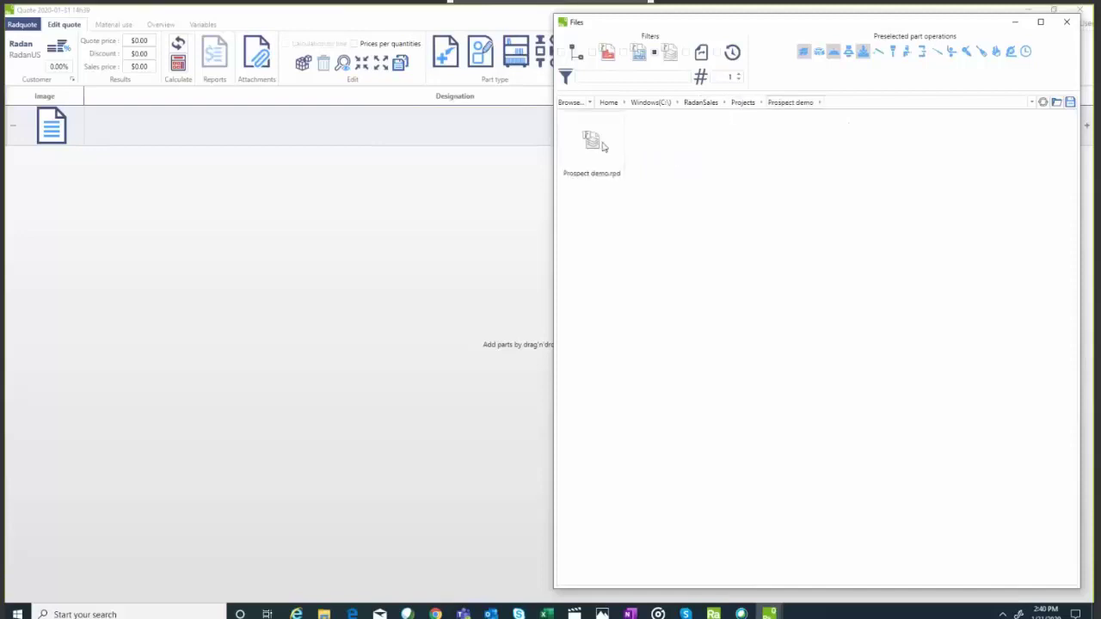
drag(598, 146, 395, 145)
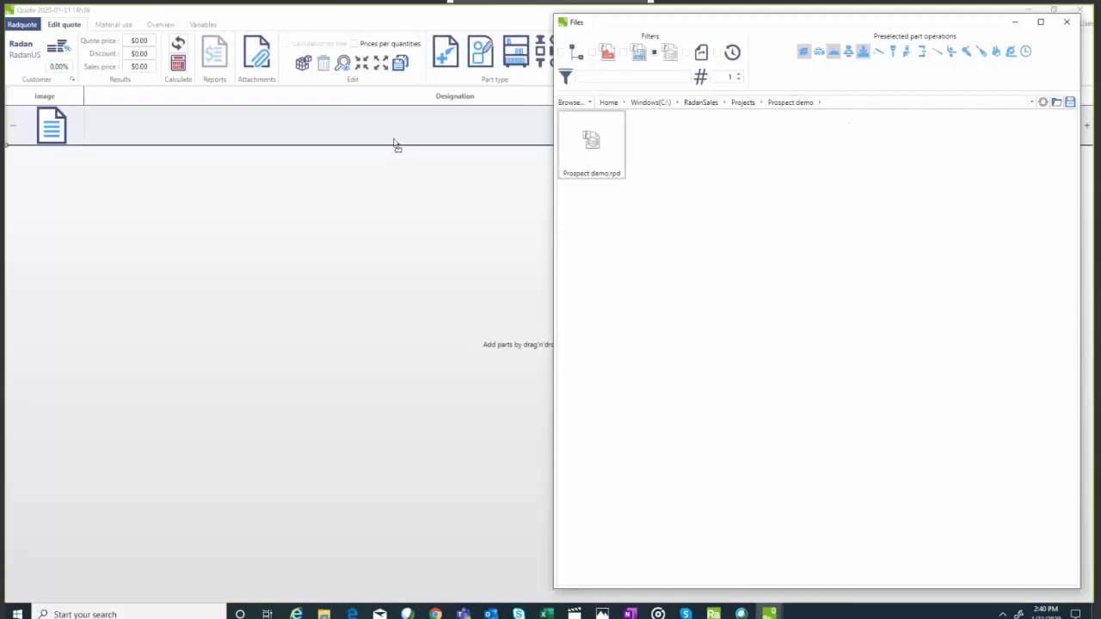
drag(396, 145, 396, 144)
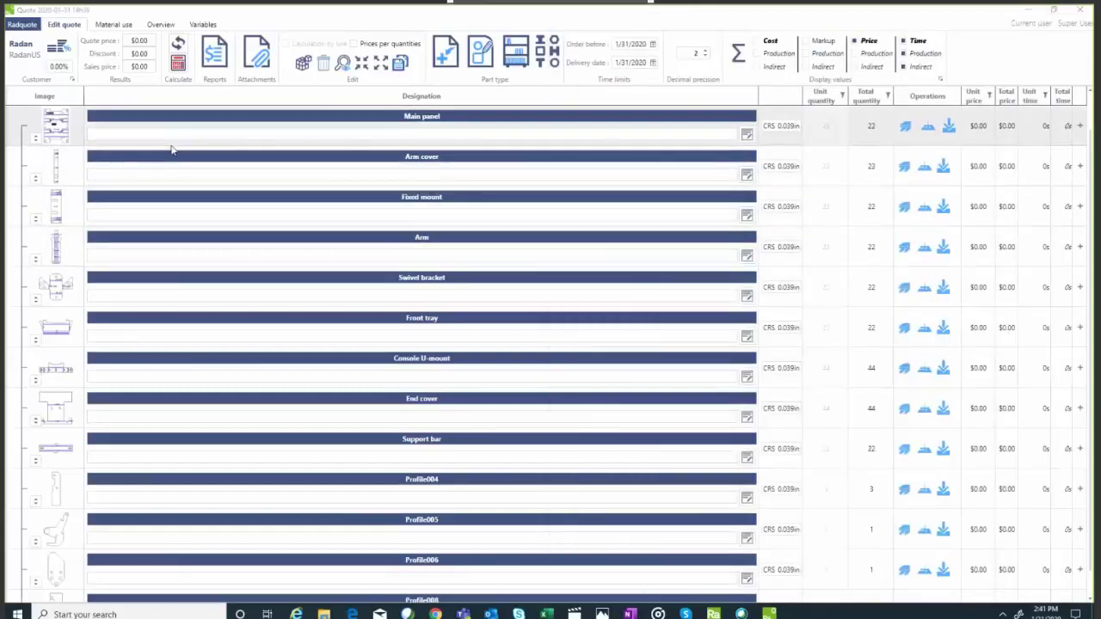
Add an assembly to the quote and move the nine parts from Main panel through Support bar into it
scroll(204, 212, down, 1)
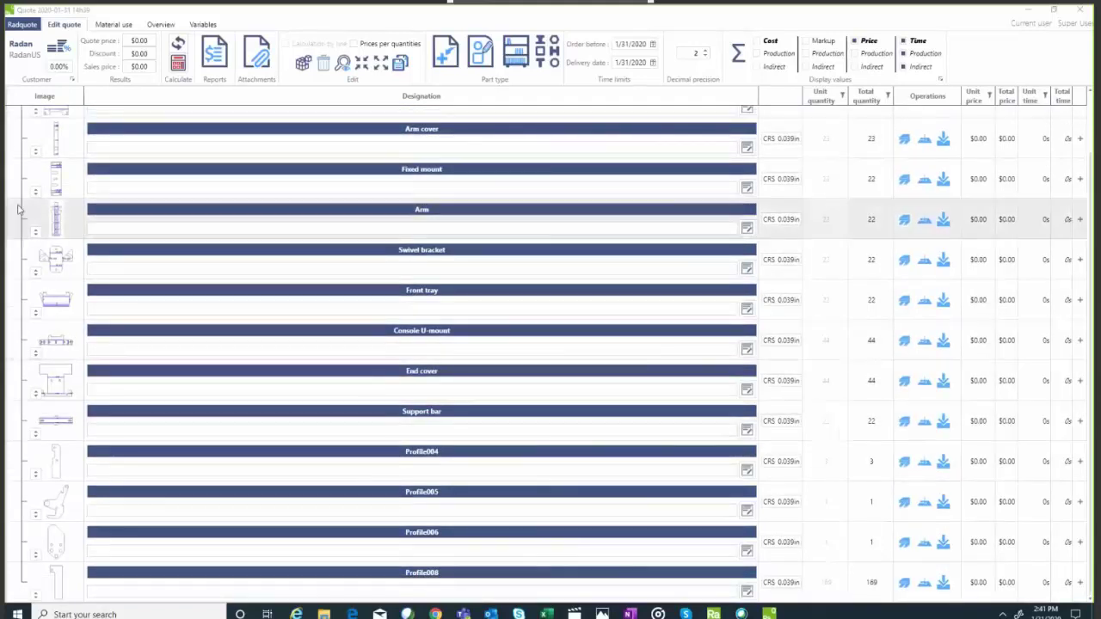
scroll(52, 211, up, 3)
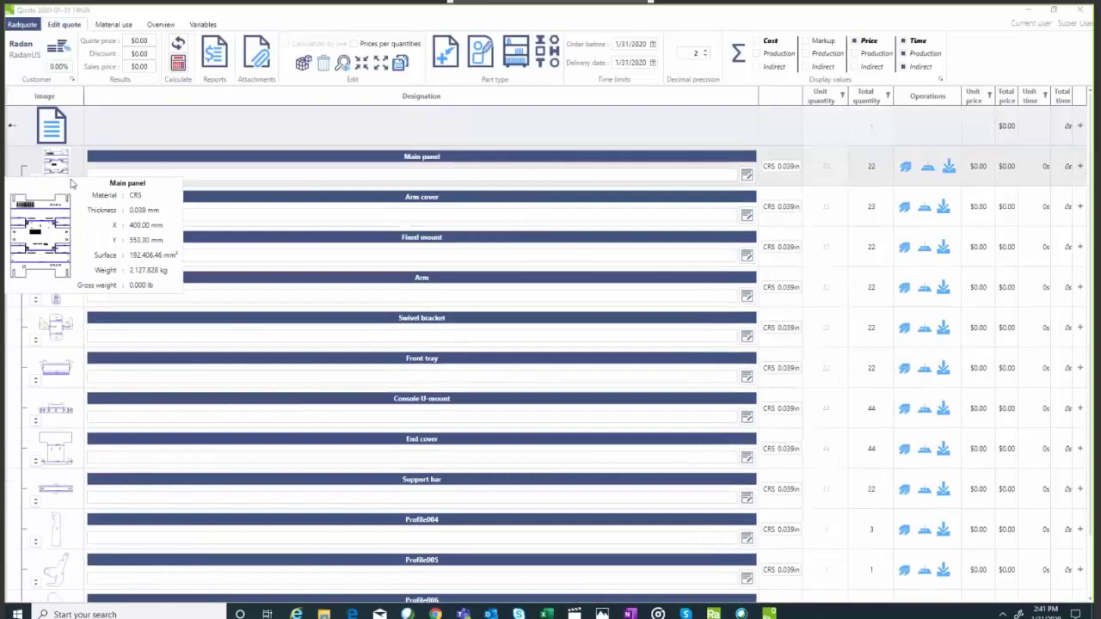
scroll(83, 413, down, 3)
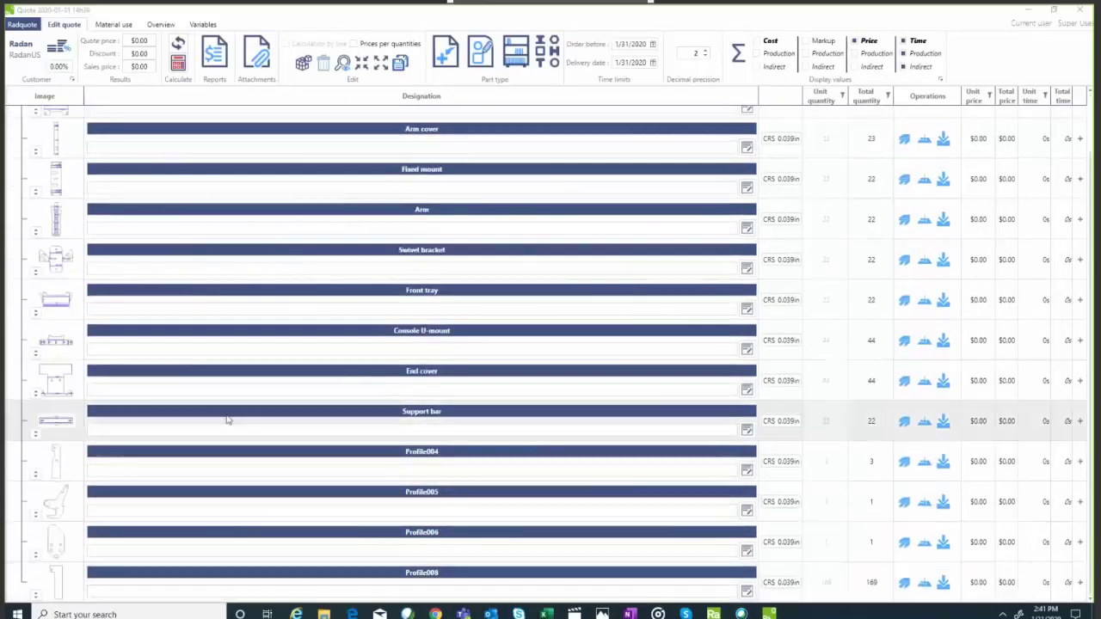
scroll(481, 372, up, 3)
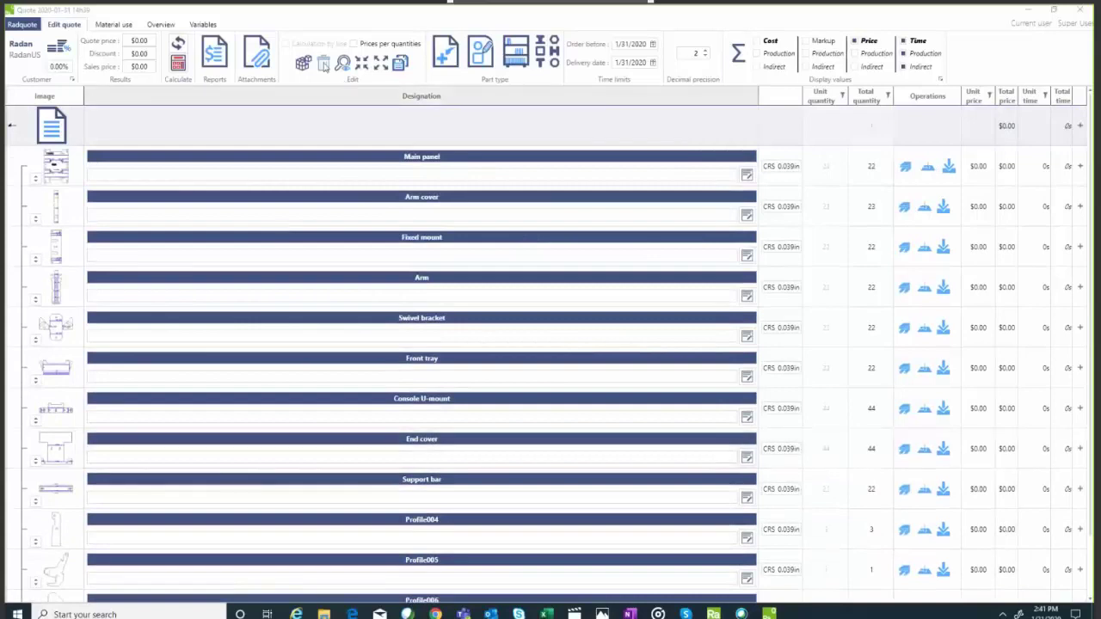
scroll(36, 157, down, 5)
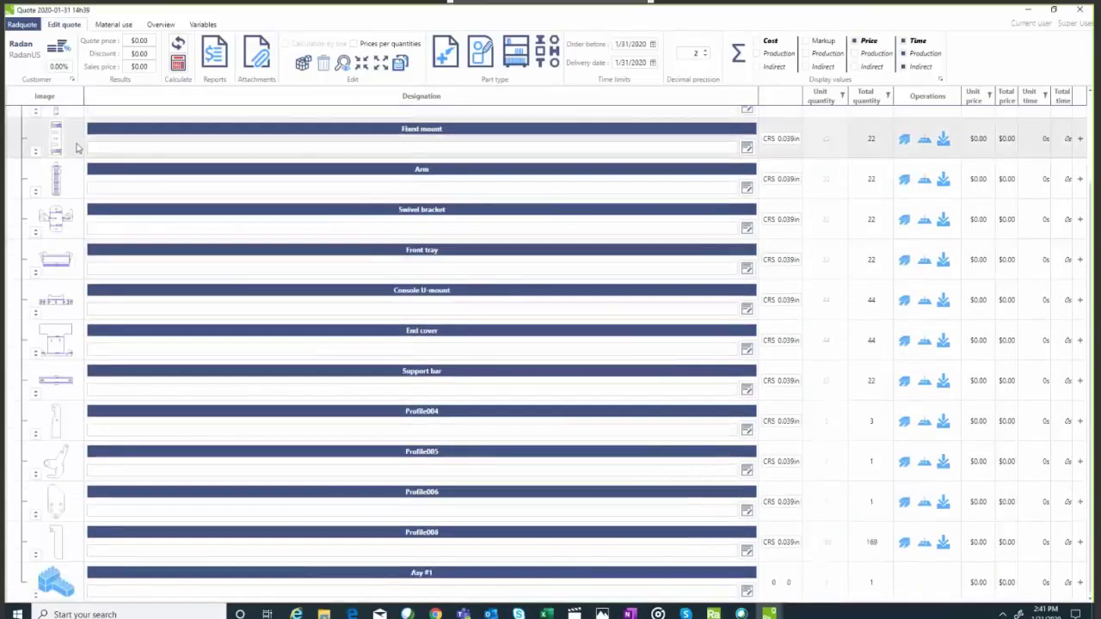
scroll(75, 148, up, 5)
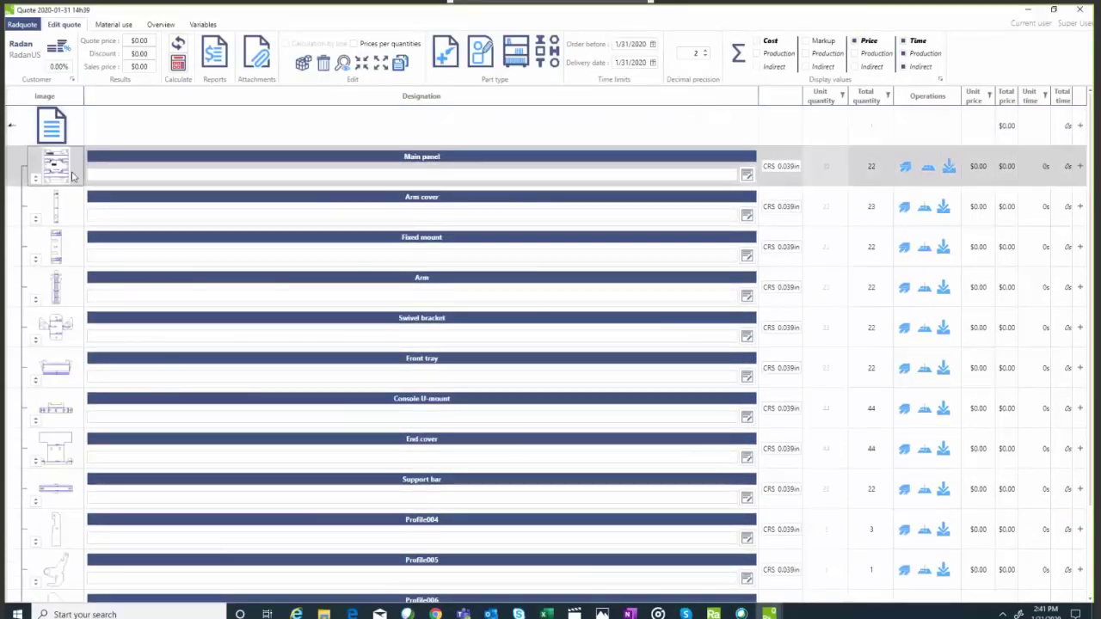
shift+click(80, 504)
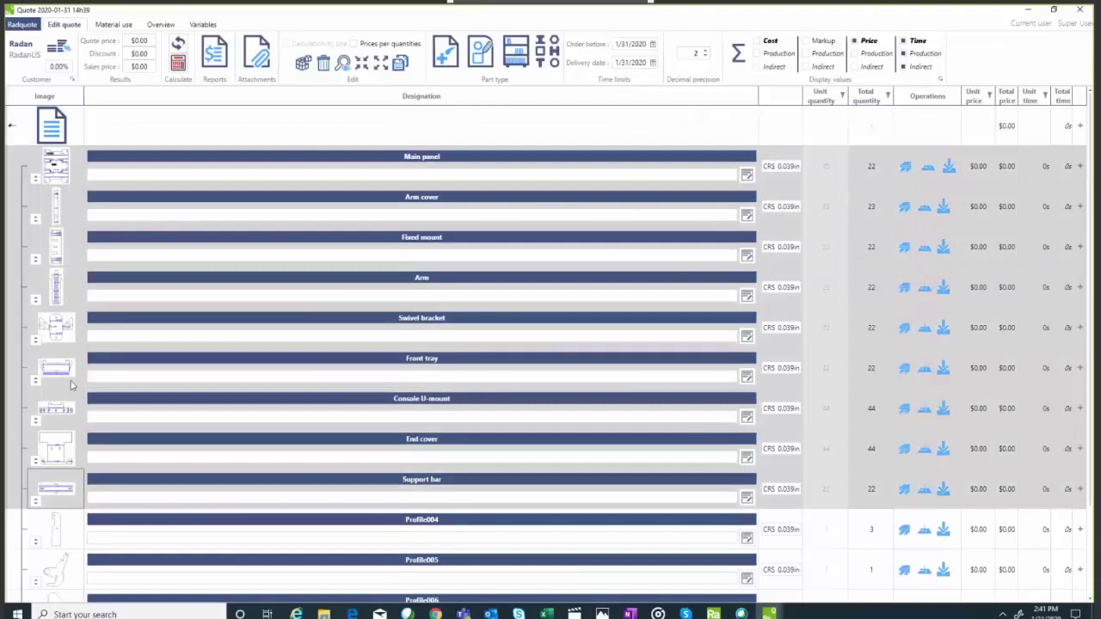
drag(72, 395, 73, 582)
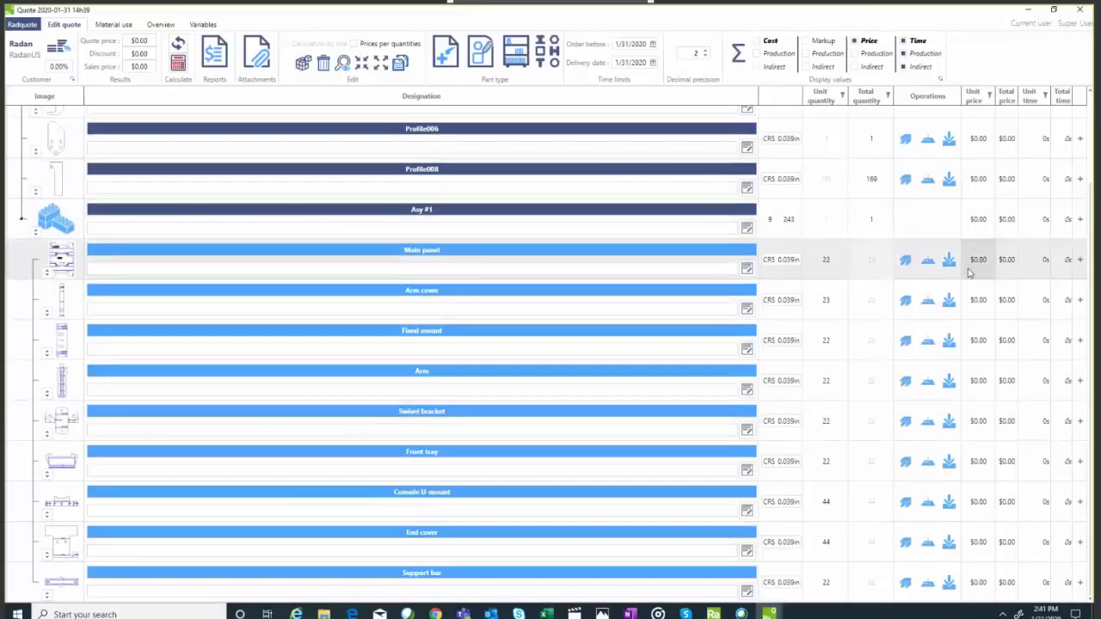
Add the Assembly and Paint Shop operations to the quote's assembly
click(917, 218)
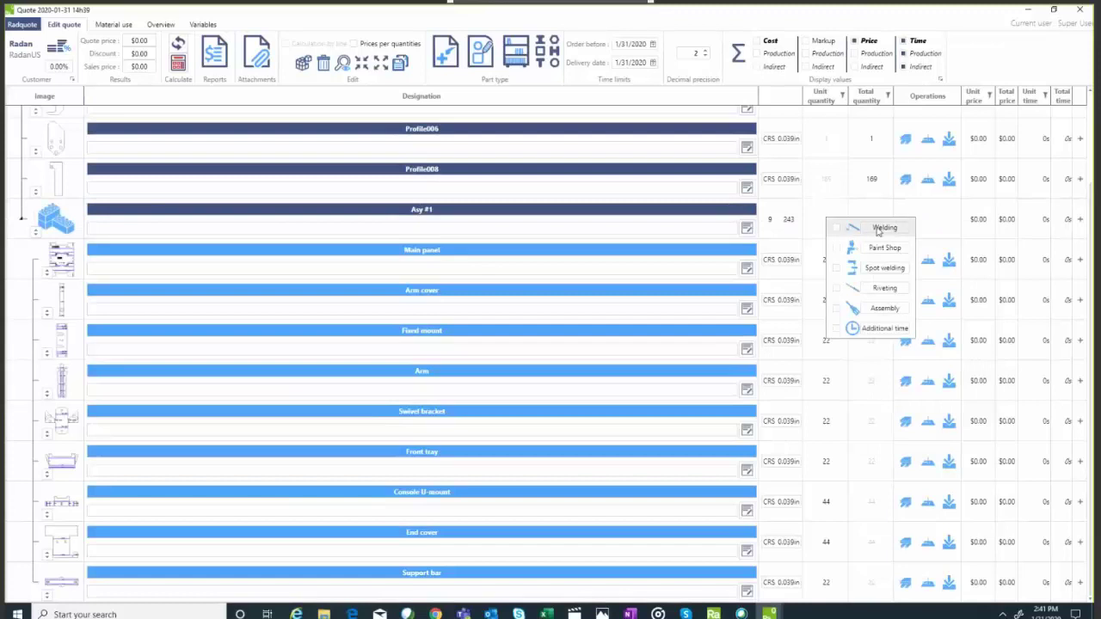
click(836, 308)
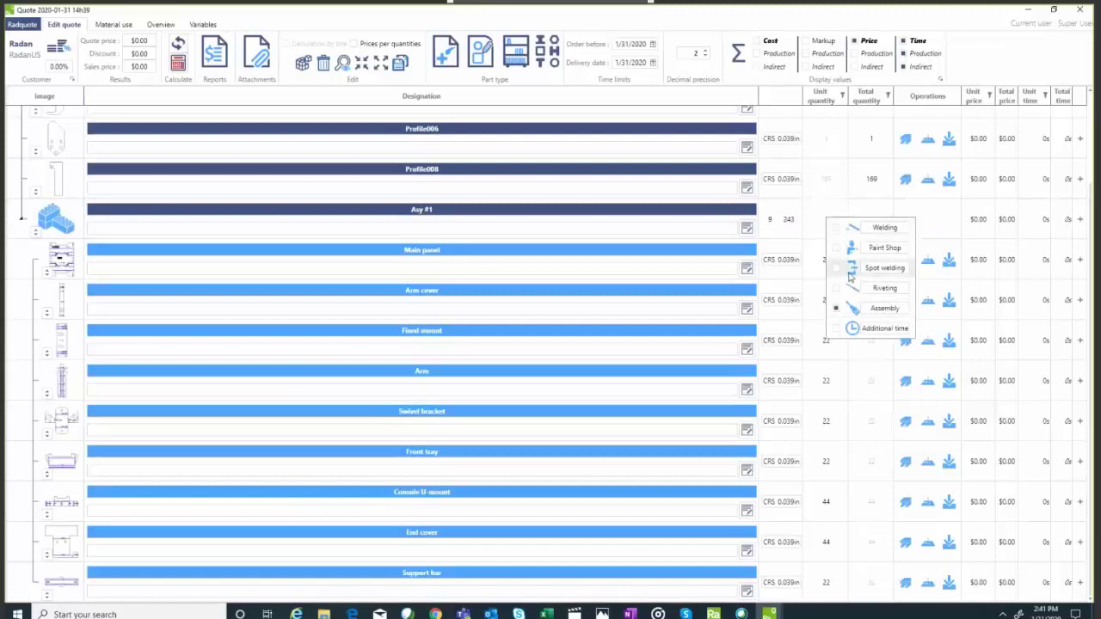
click(836, 248)
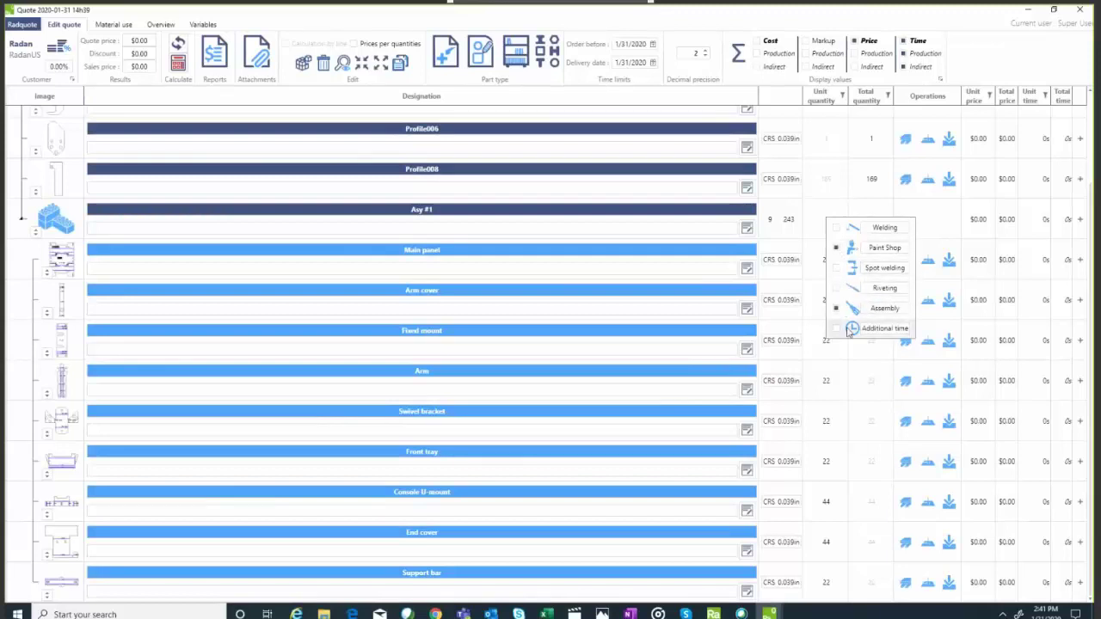
Configure the assembly's Paint Shop operation with Medium difficulty and a mask quantity of 3
click(873, 248)
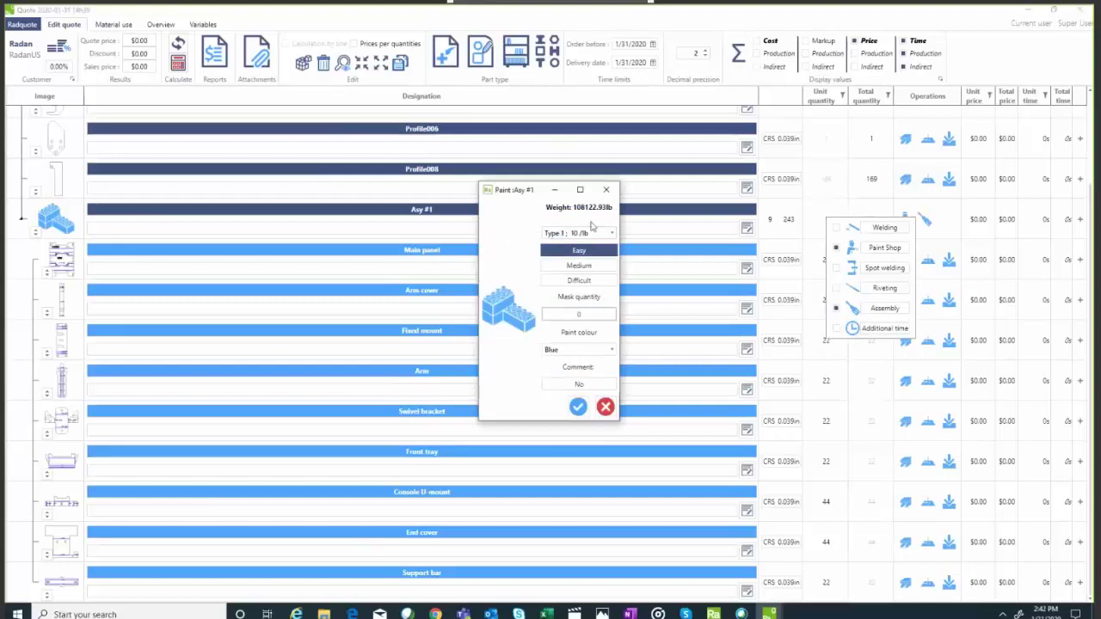
click(584, 269)
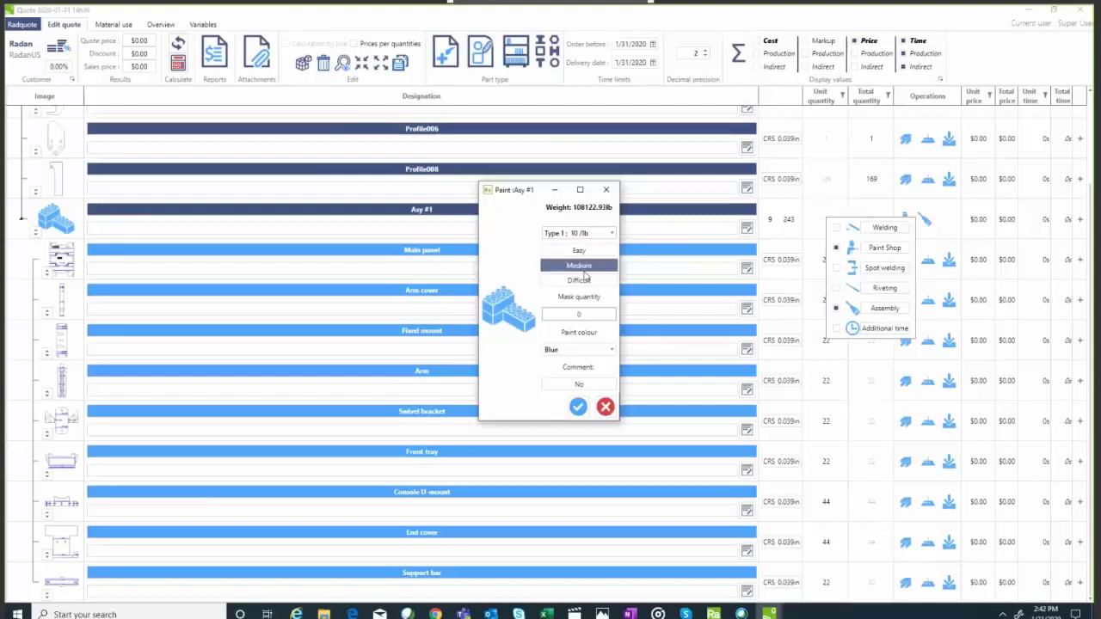
click(588, 315)
text(3)
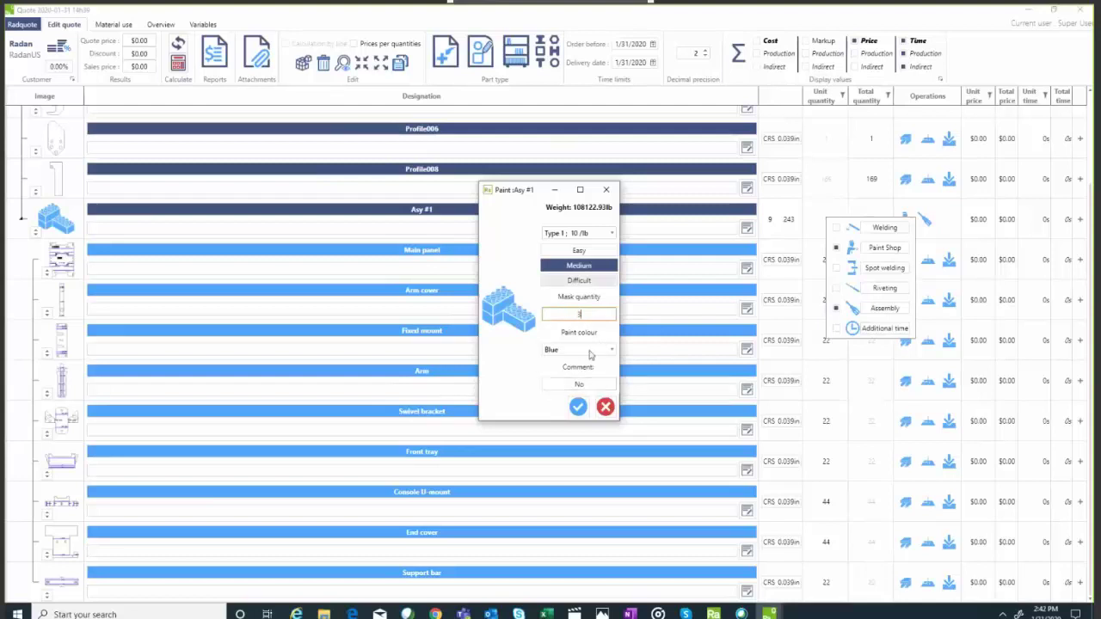
click(577, 408)
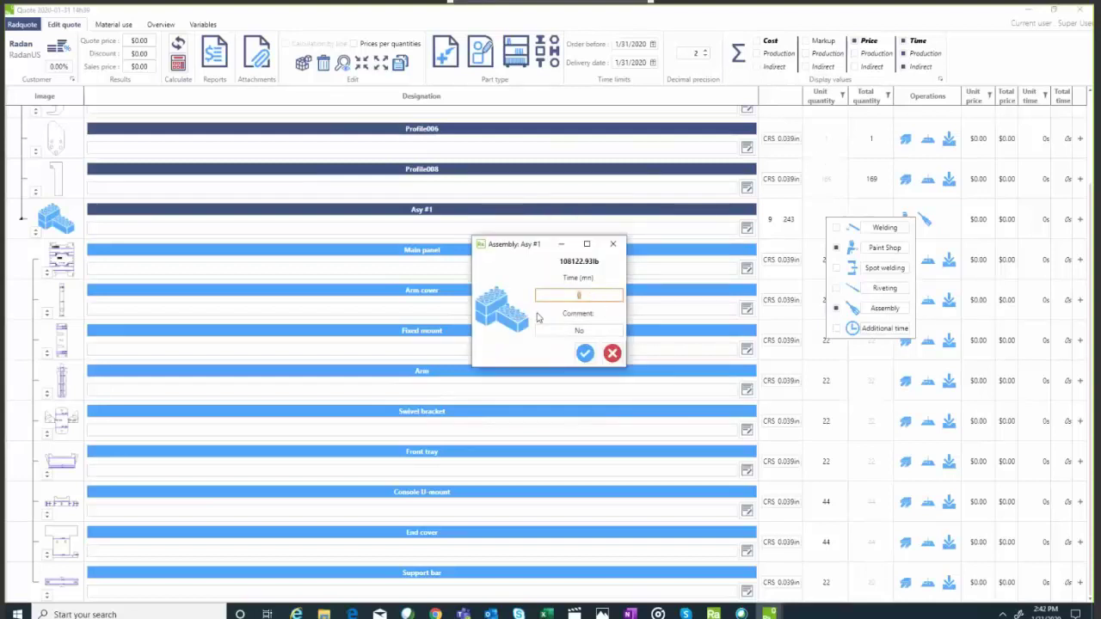
Set the Assembly operation's time for the assembly to 45 minutes
text(1.5)
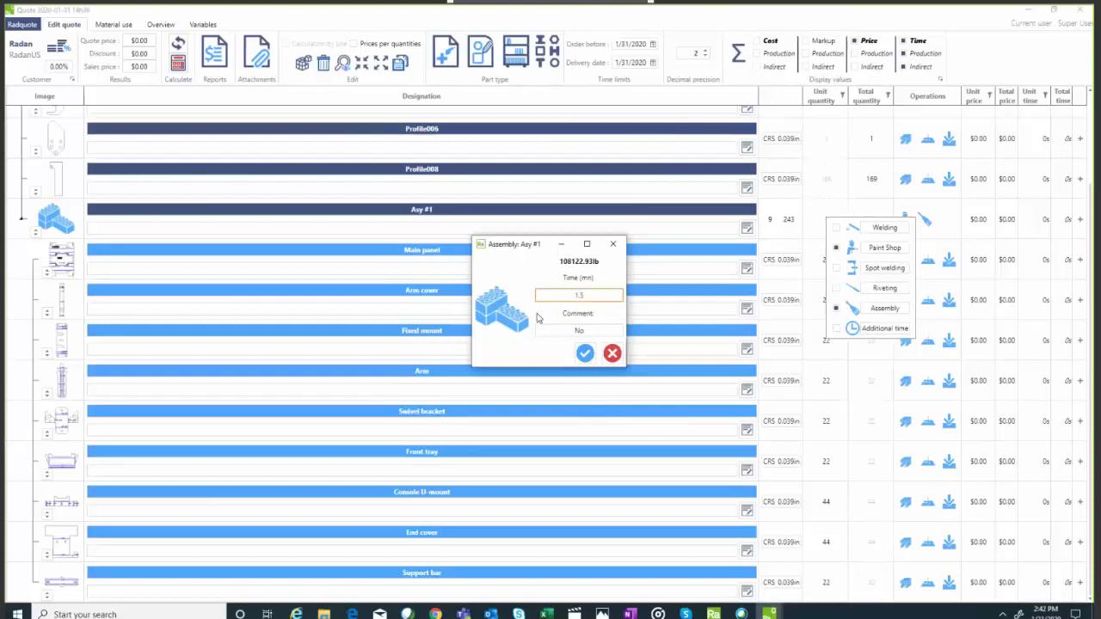
double_click(590, 295)
text(45)
click(585, 354)
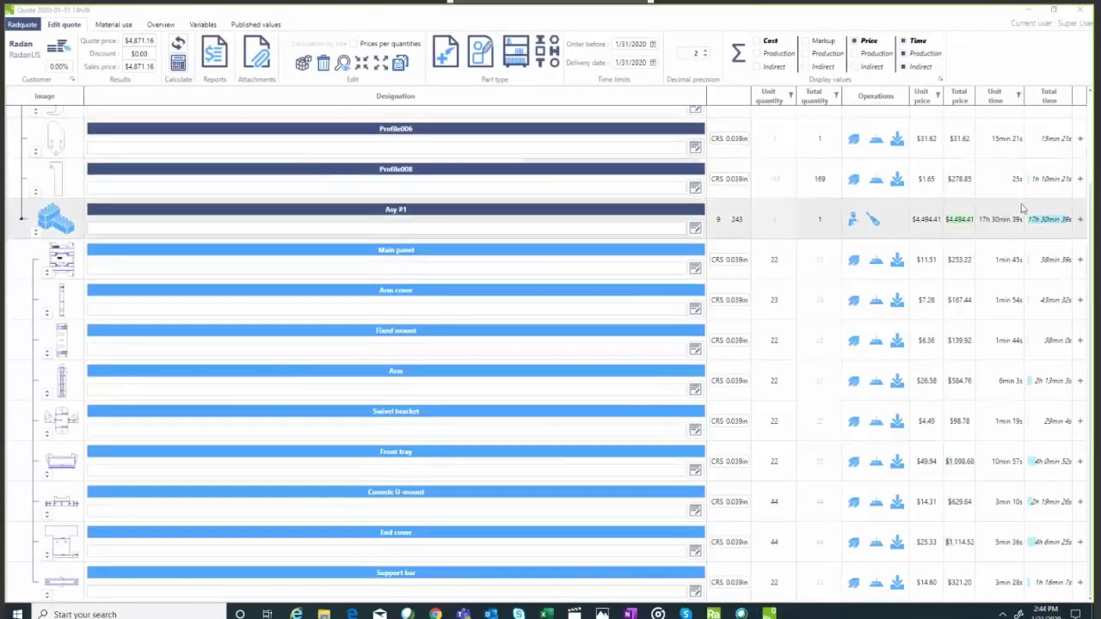
Review the total prices of the quote, its profiles and the assembly, and read the items in the quote's Standard Report
scroll(994, 172, up, 3)
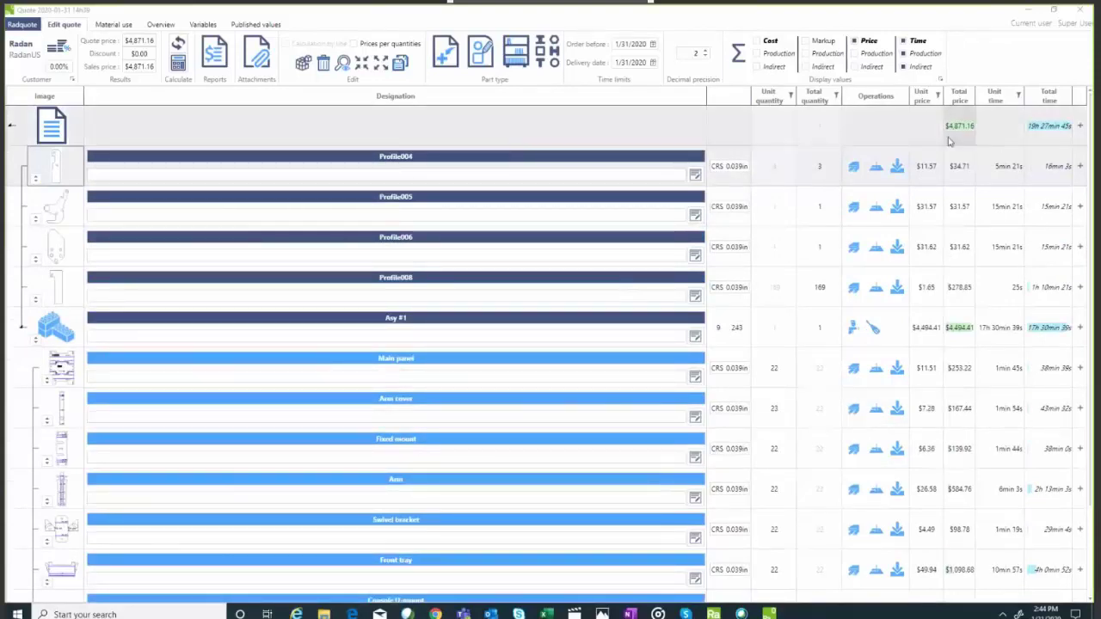
mouse_move(962, 131)
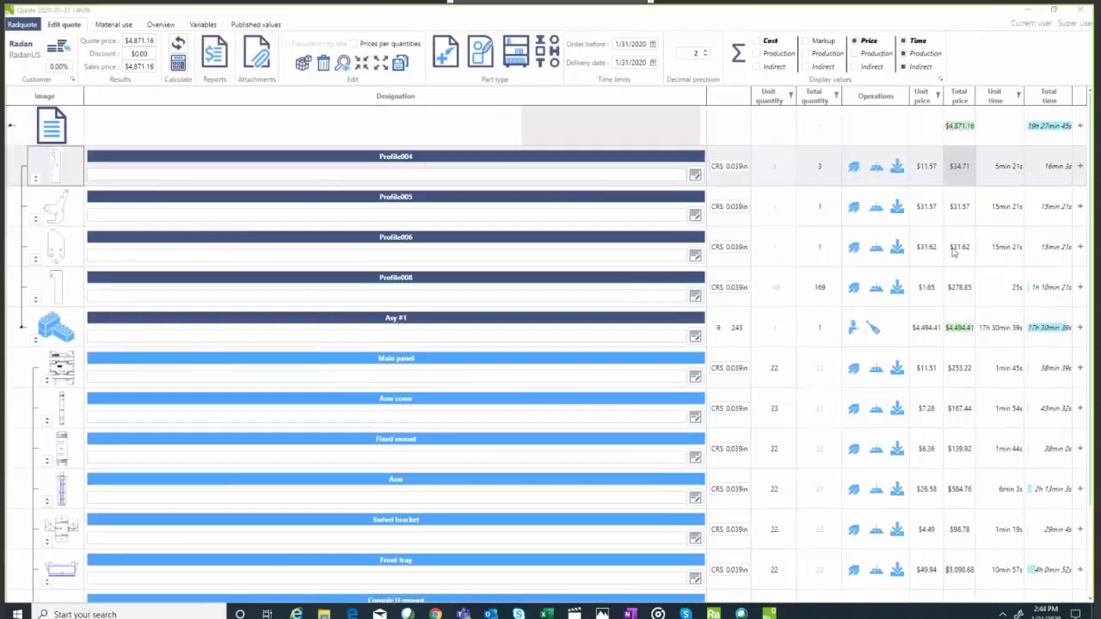
mouse_move(953, 303)
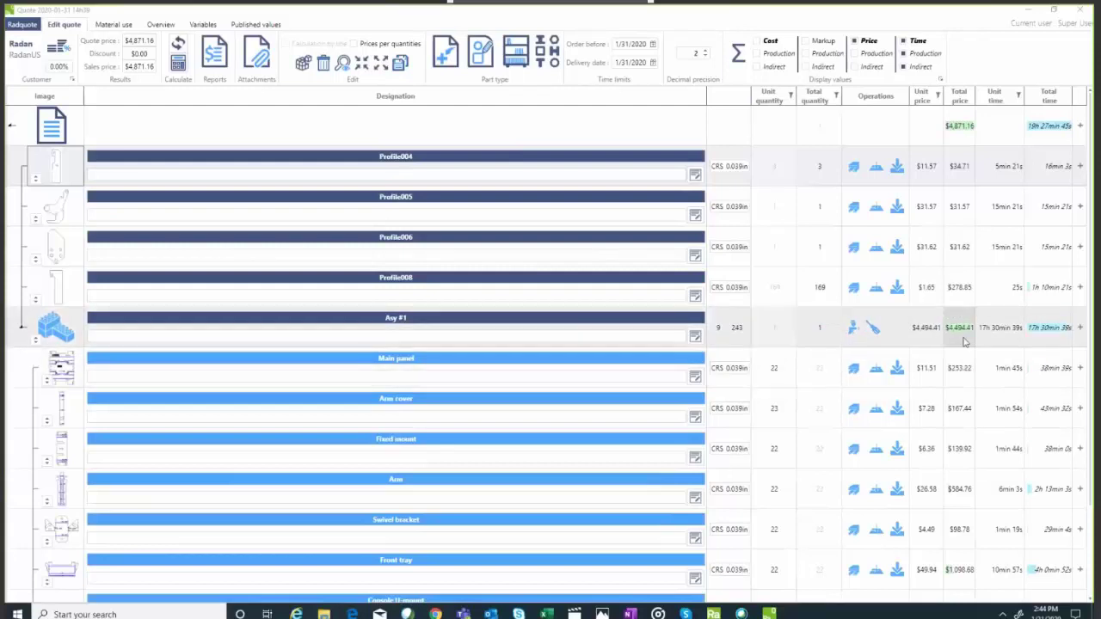
mouse_move(964, 342)
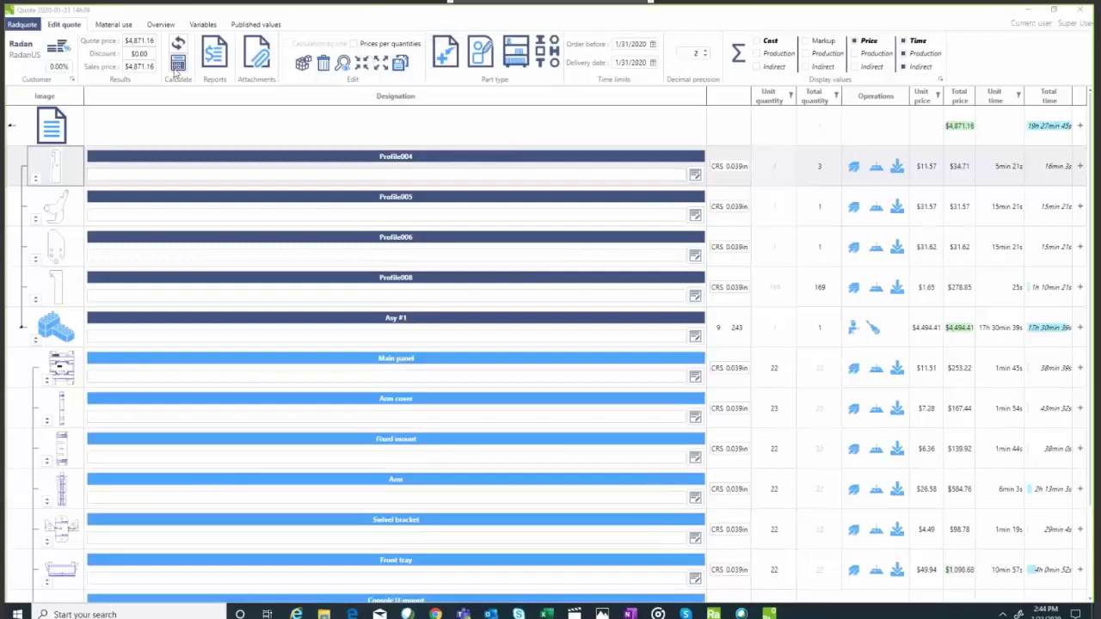
click(215, 53)
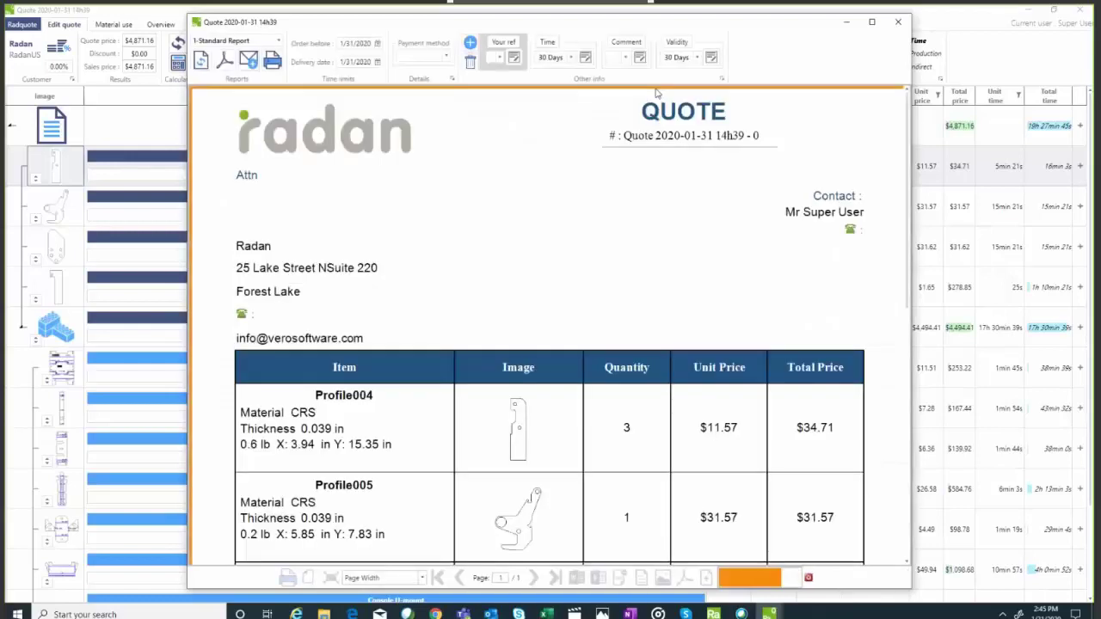
scroll(590, 333, down, 1)
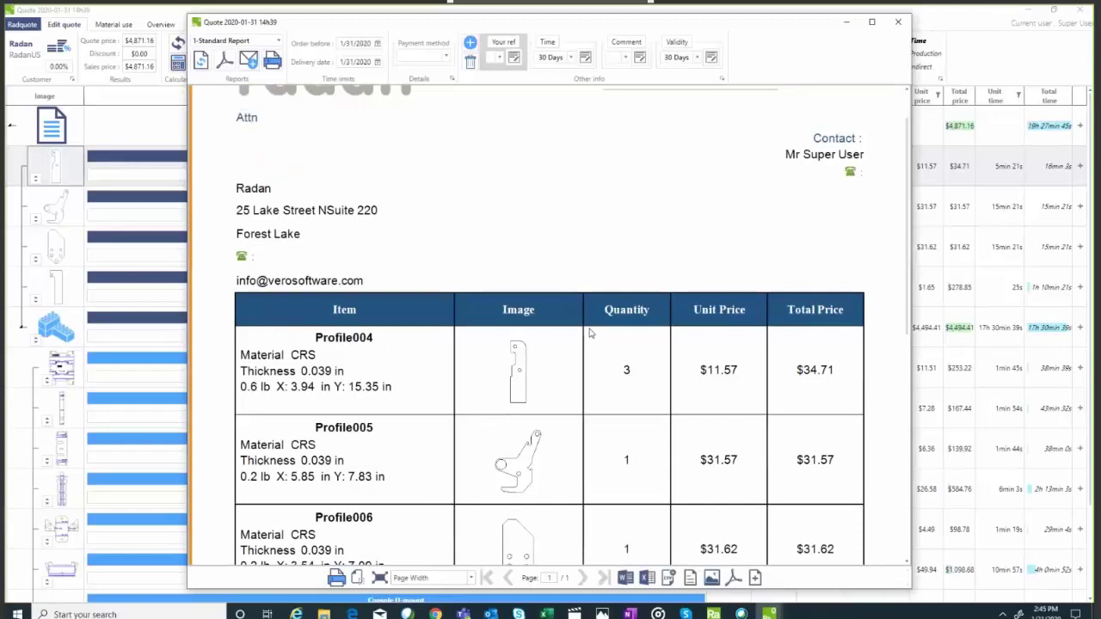
scroll(589, 334, down, 1)
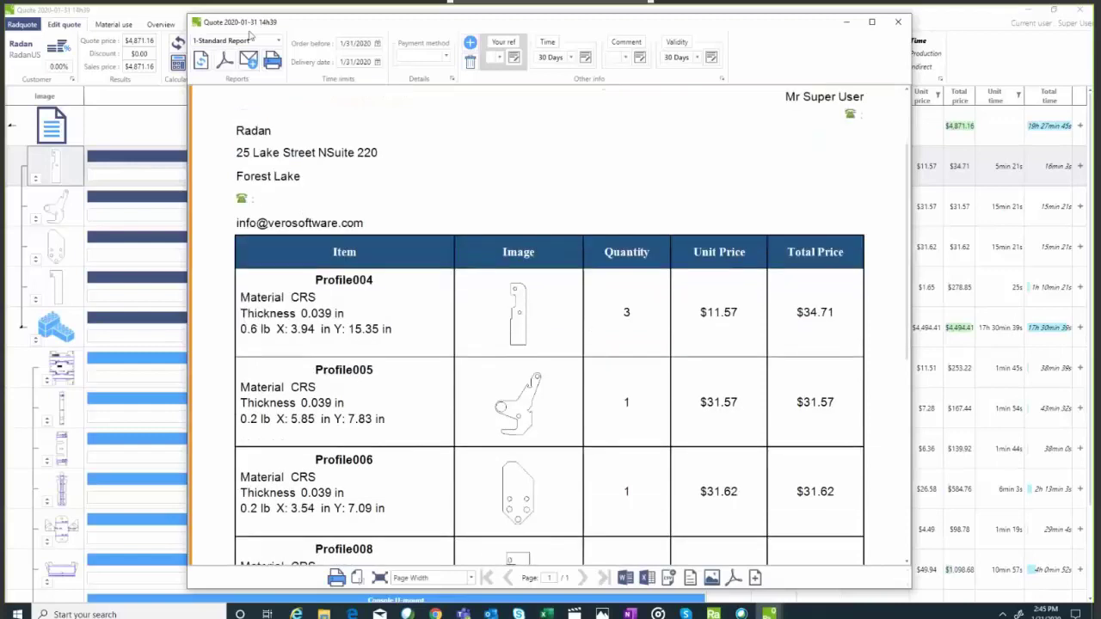
Display the quote's Breakdown Report, read the operation times per part through its last page, and close the report
click(281, 41)
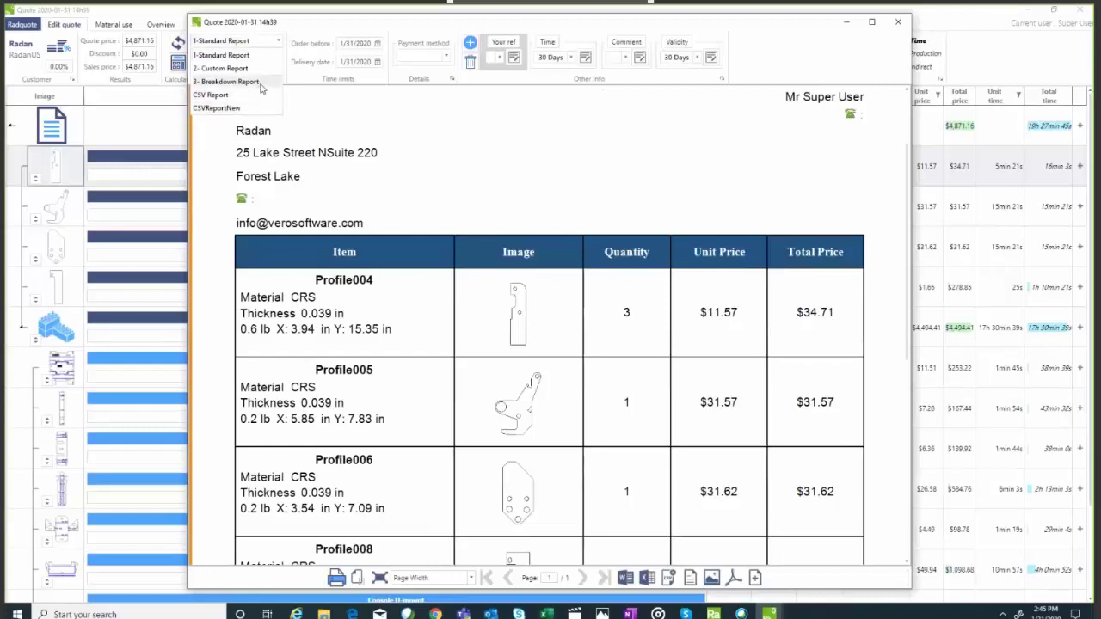
click(260, 83)
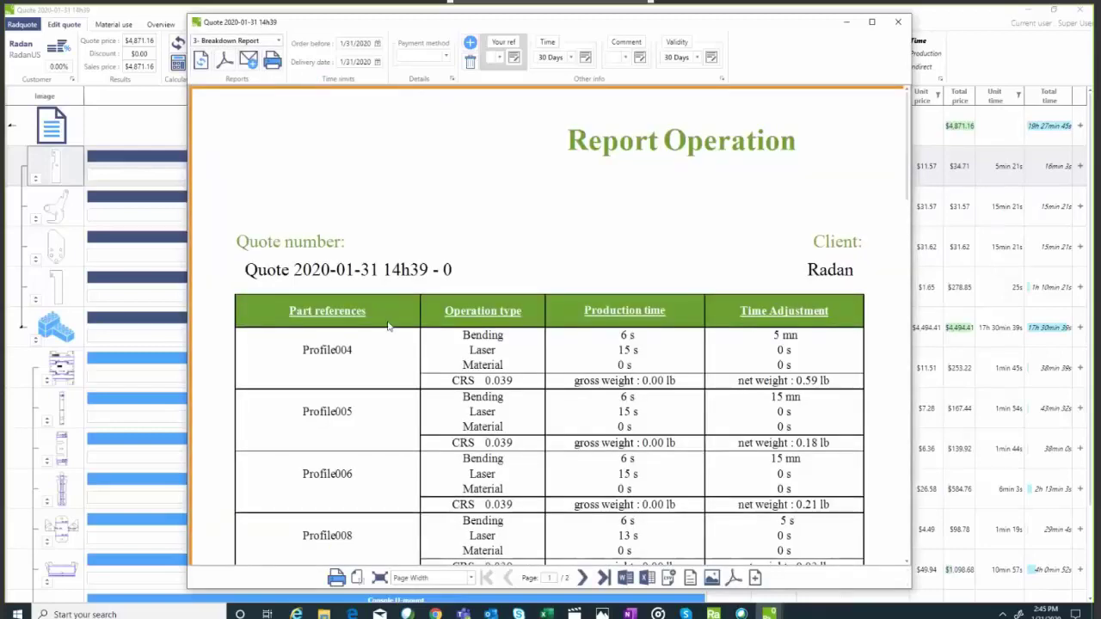
scroll(387, 325, down, 1)
scroll(387, 326, down, 3)
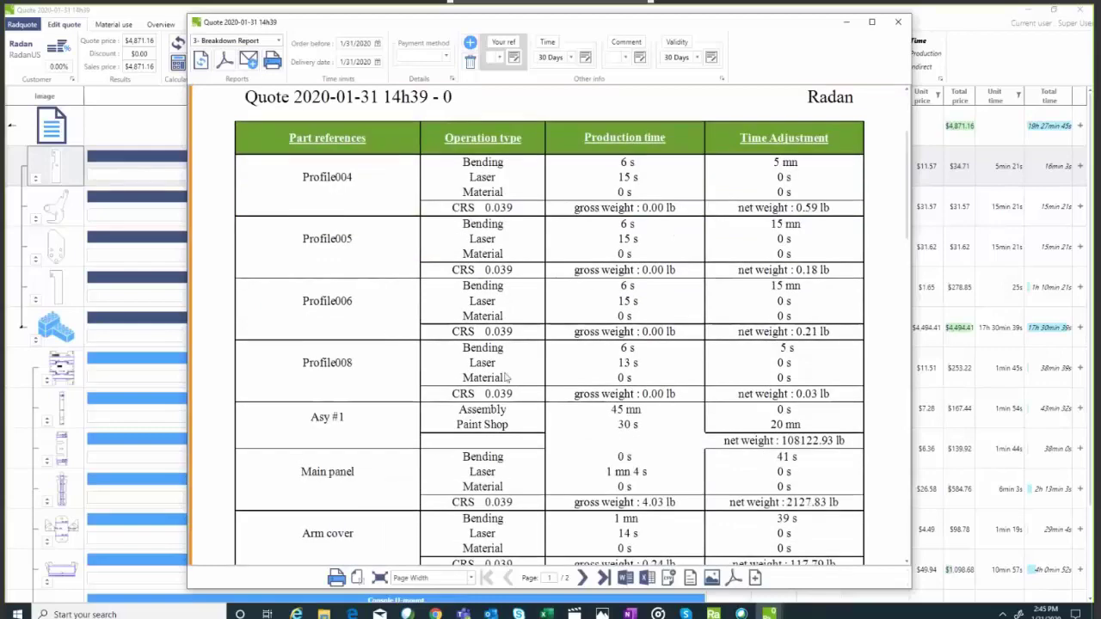
scroll(521, 371, down, 2)
scroll(533, 370, down, 15)
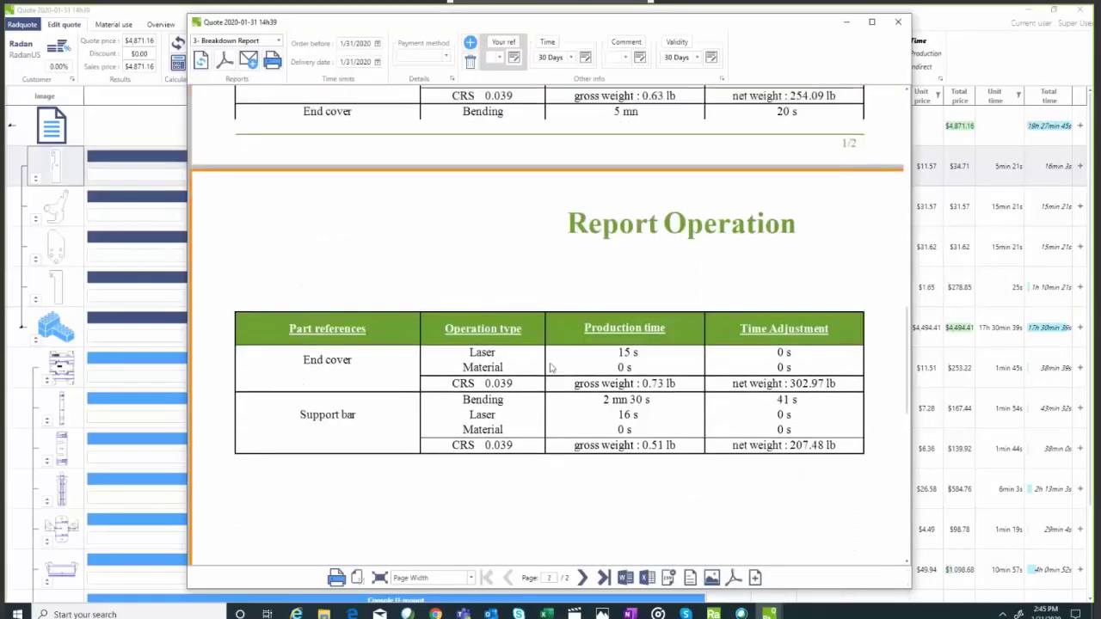
scroll(551, 369, down, 10)
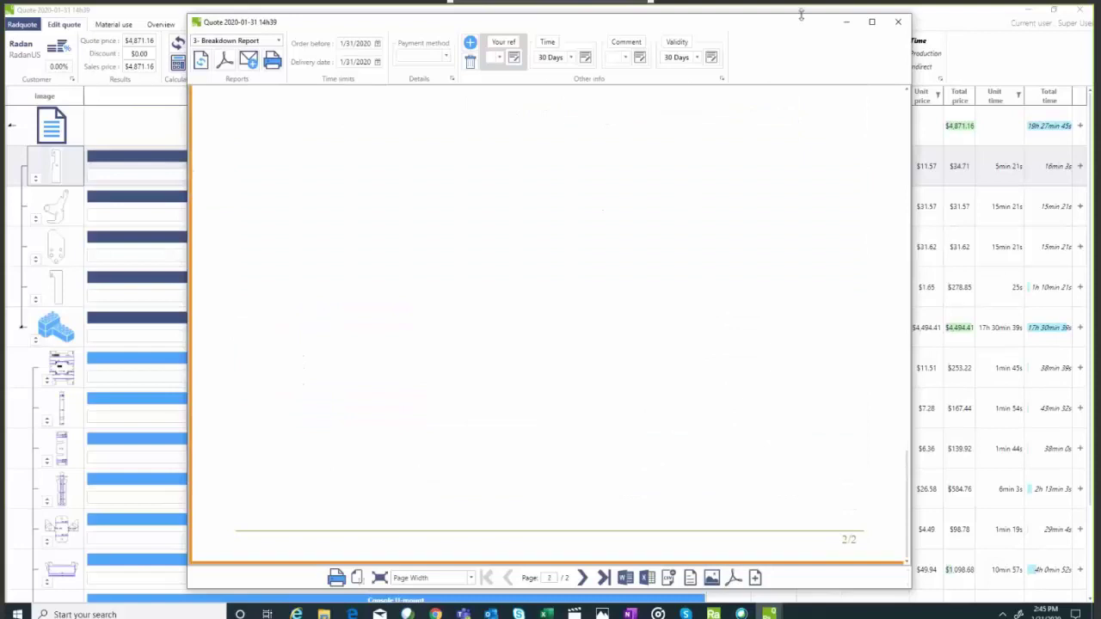
click(900, 23)
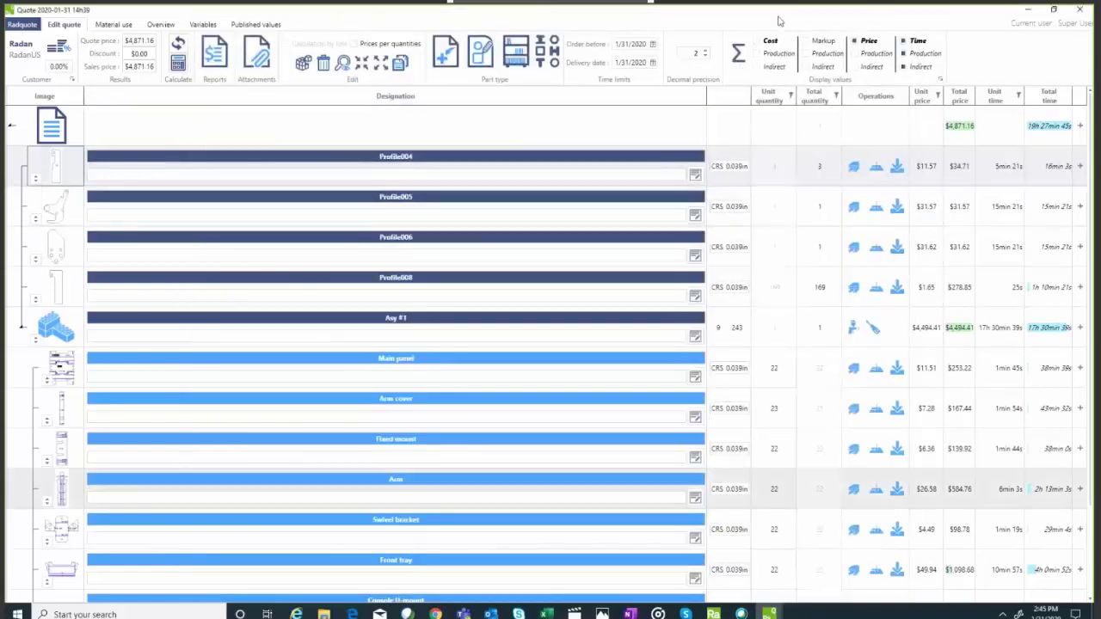